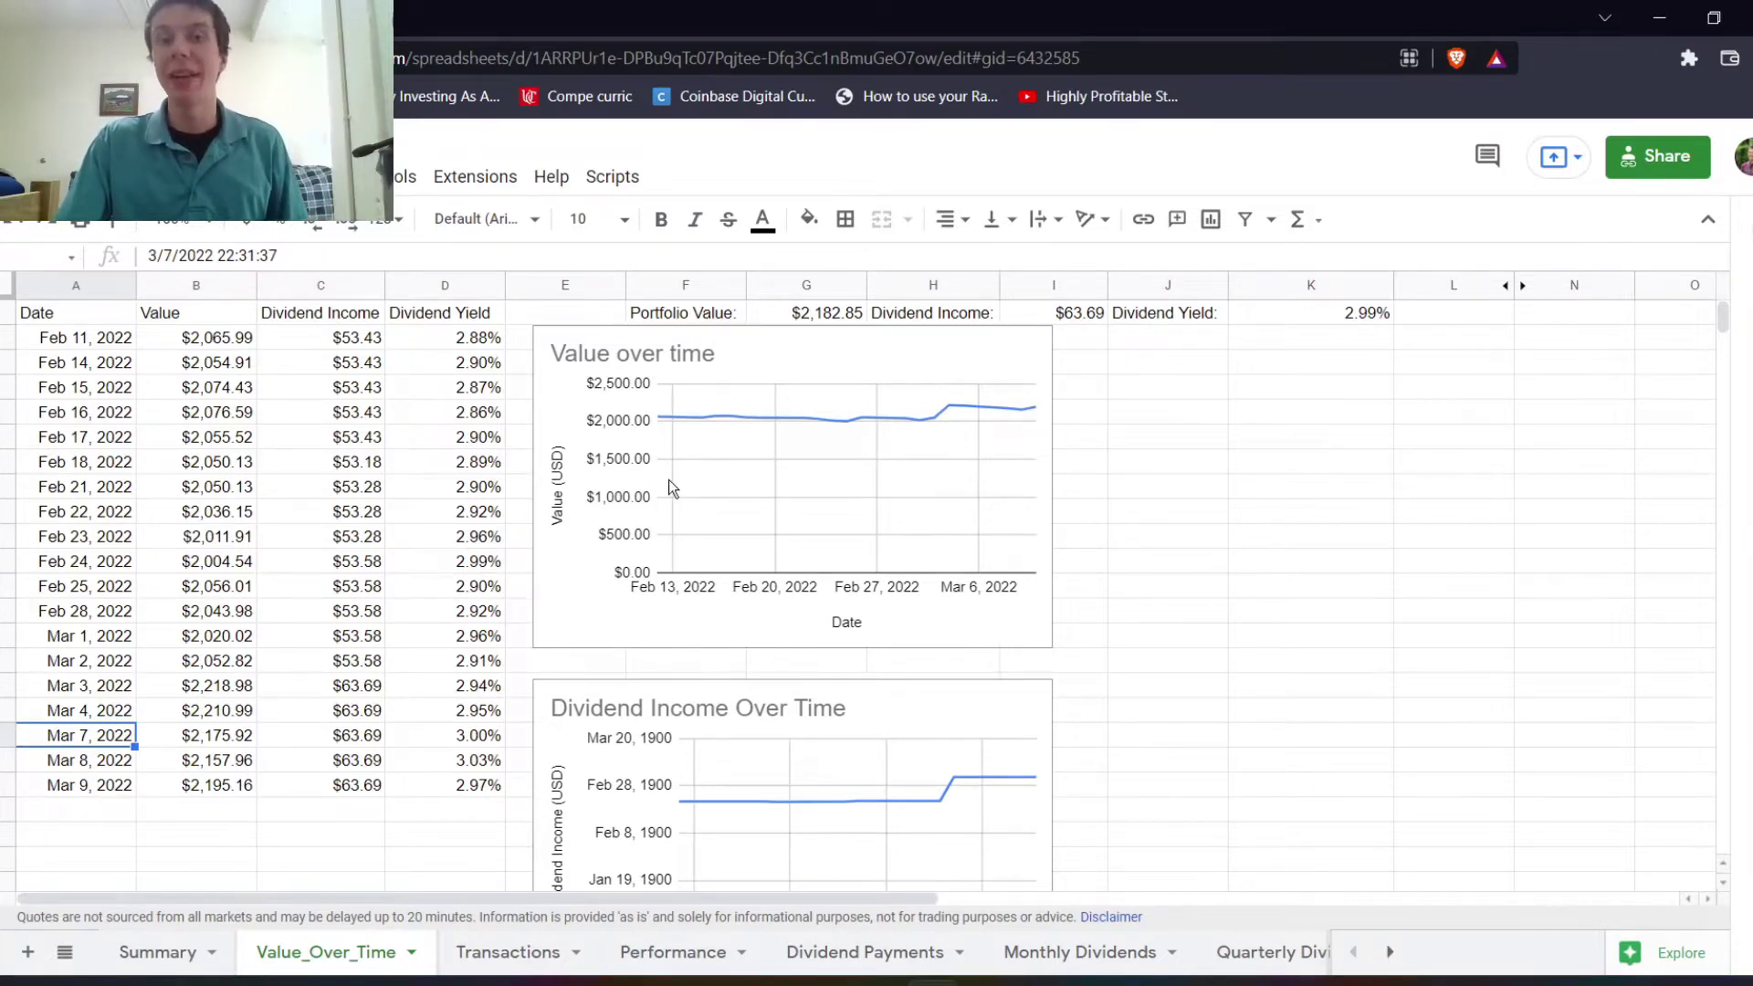
Scroll through the Value_Over_Time rows and line charts logged through Mar 9, 2022.
{"action": "scroll", "coordinate": [668, 480], "scroll_direction": "down", "scroll_amount": 8}
{"action": "scroll", "coordinate": [645, 572], "scroll_direction": "up", "scroll_amount": 5}
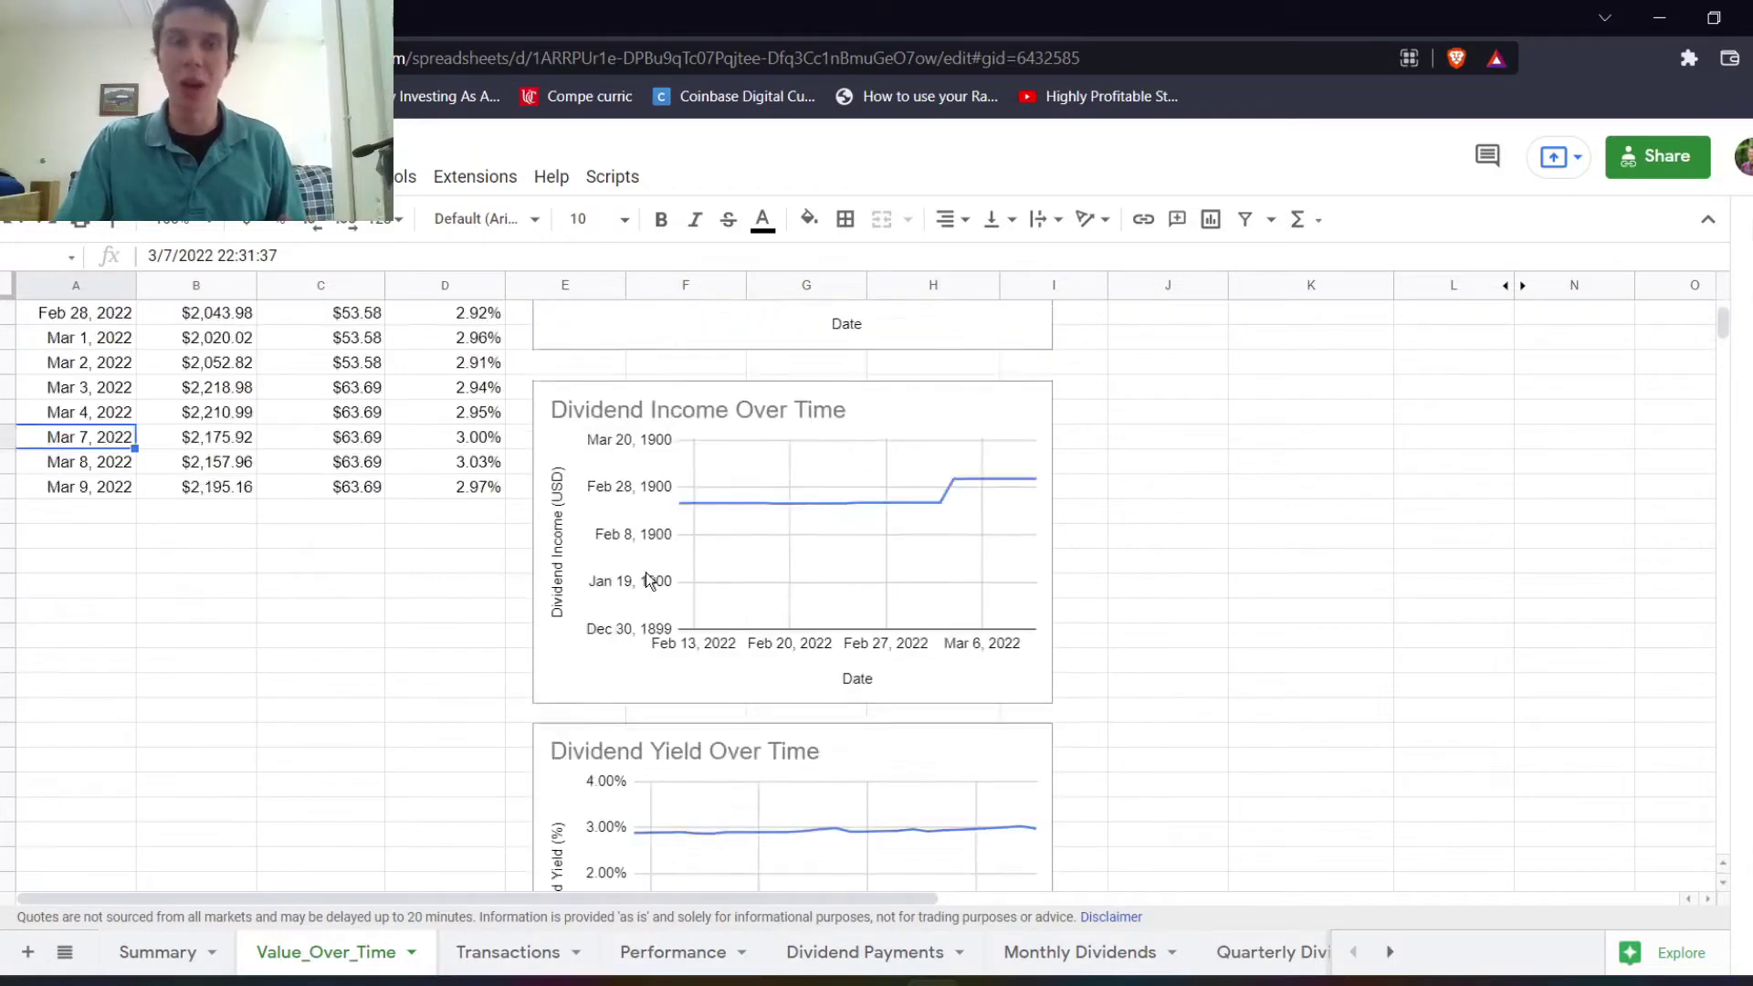
{"action": "scroll", "coordinate": [645, 572], "scroll_direction": "up", "scroll_amount": 5}
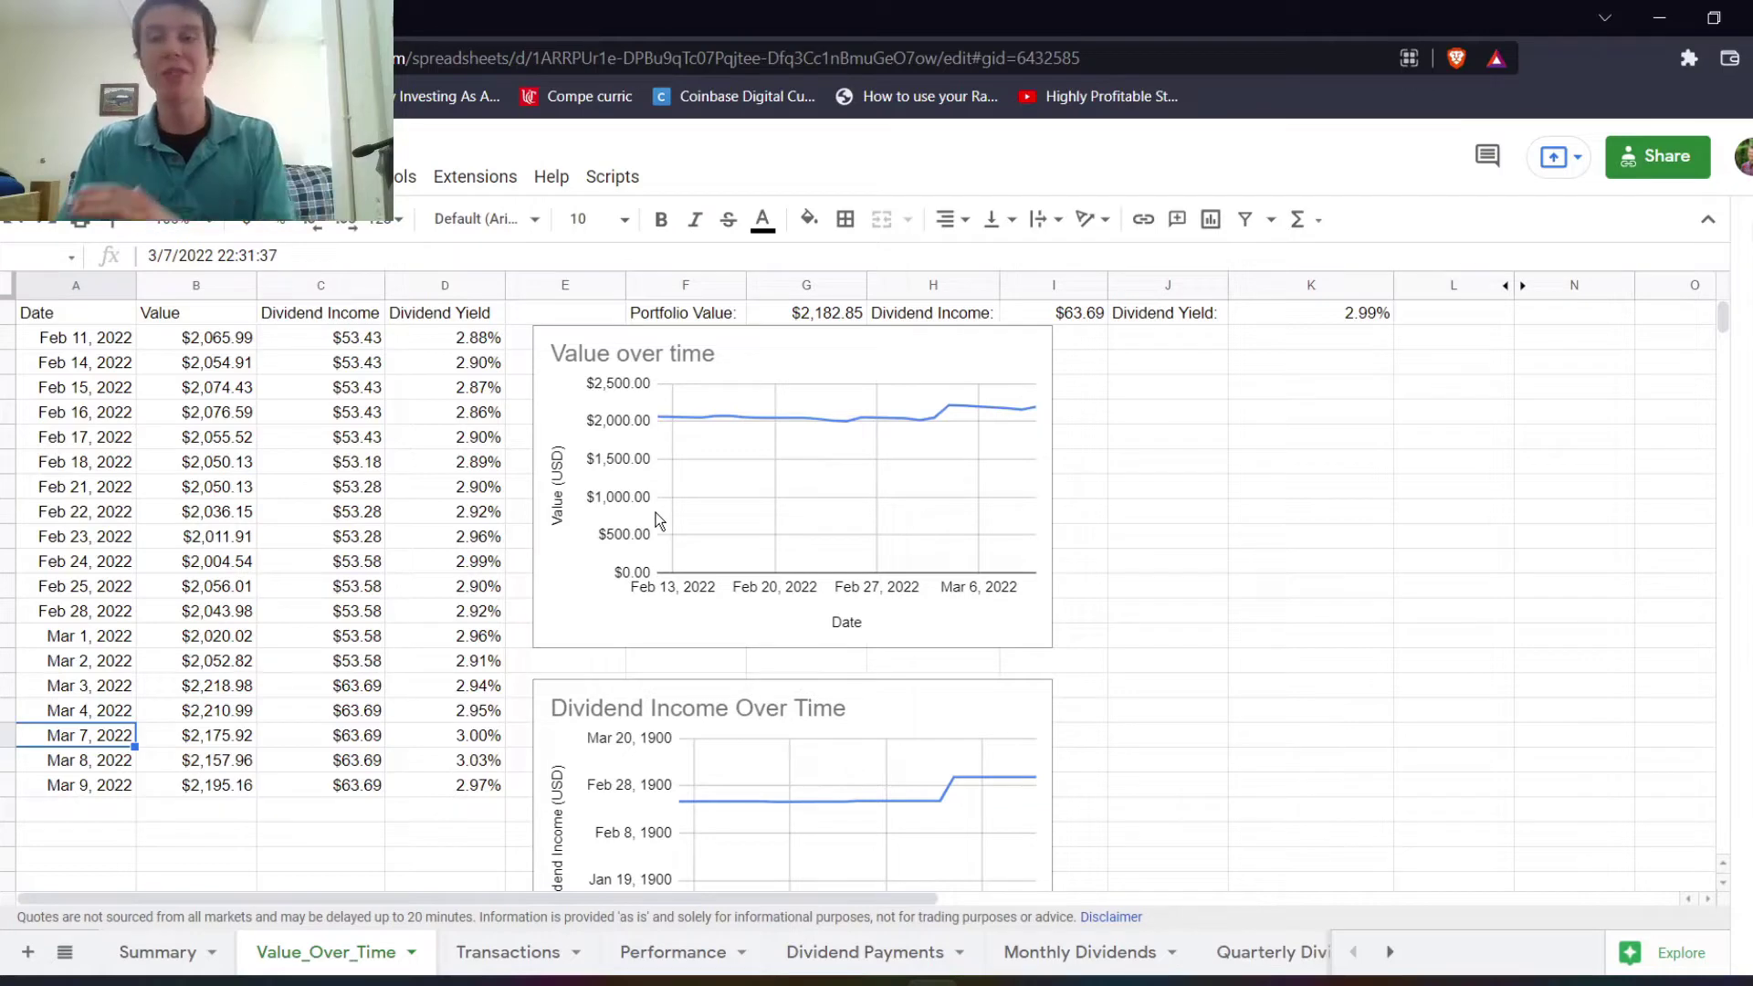
{"action": "scroll", "coordinate": [637, 518], "scroll_direction": "down", "scroll_amount": 2}
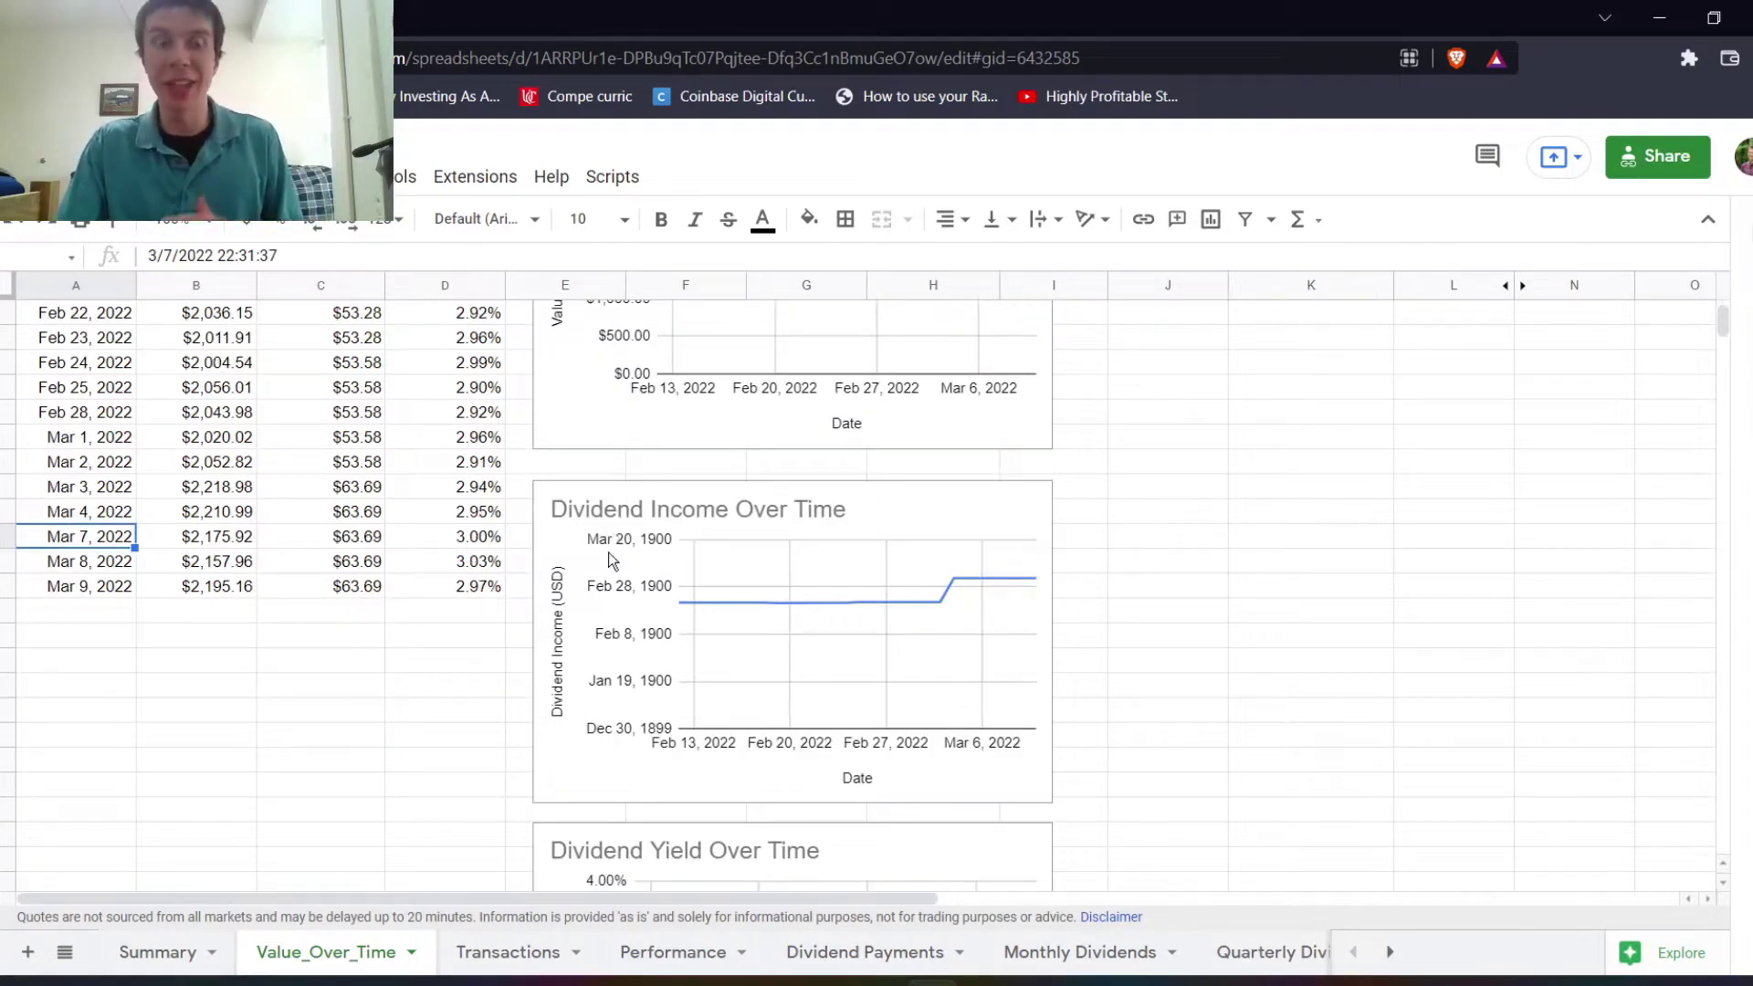
{"action": "scroll", "coordinate": [598, 575], "scroll_direction": "up", "scroll_amount": 2}
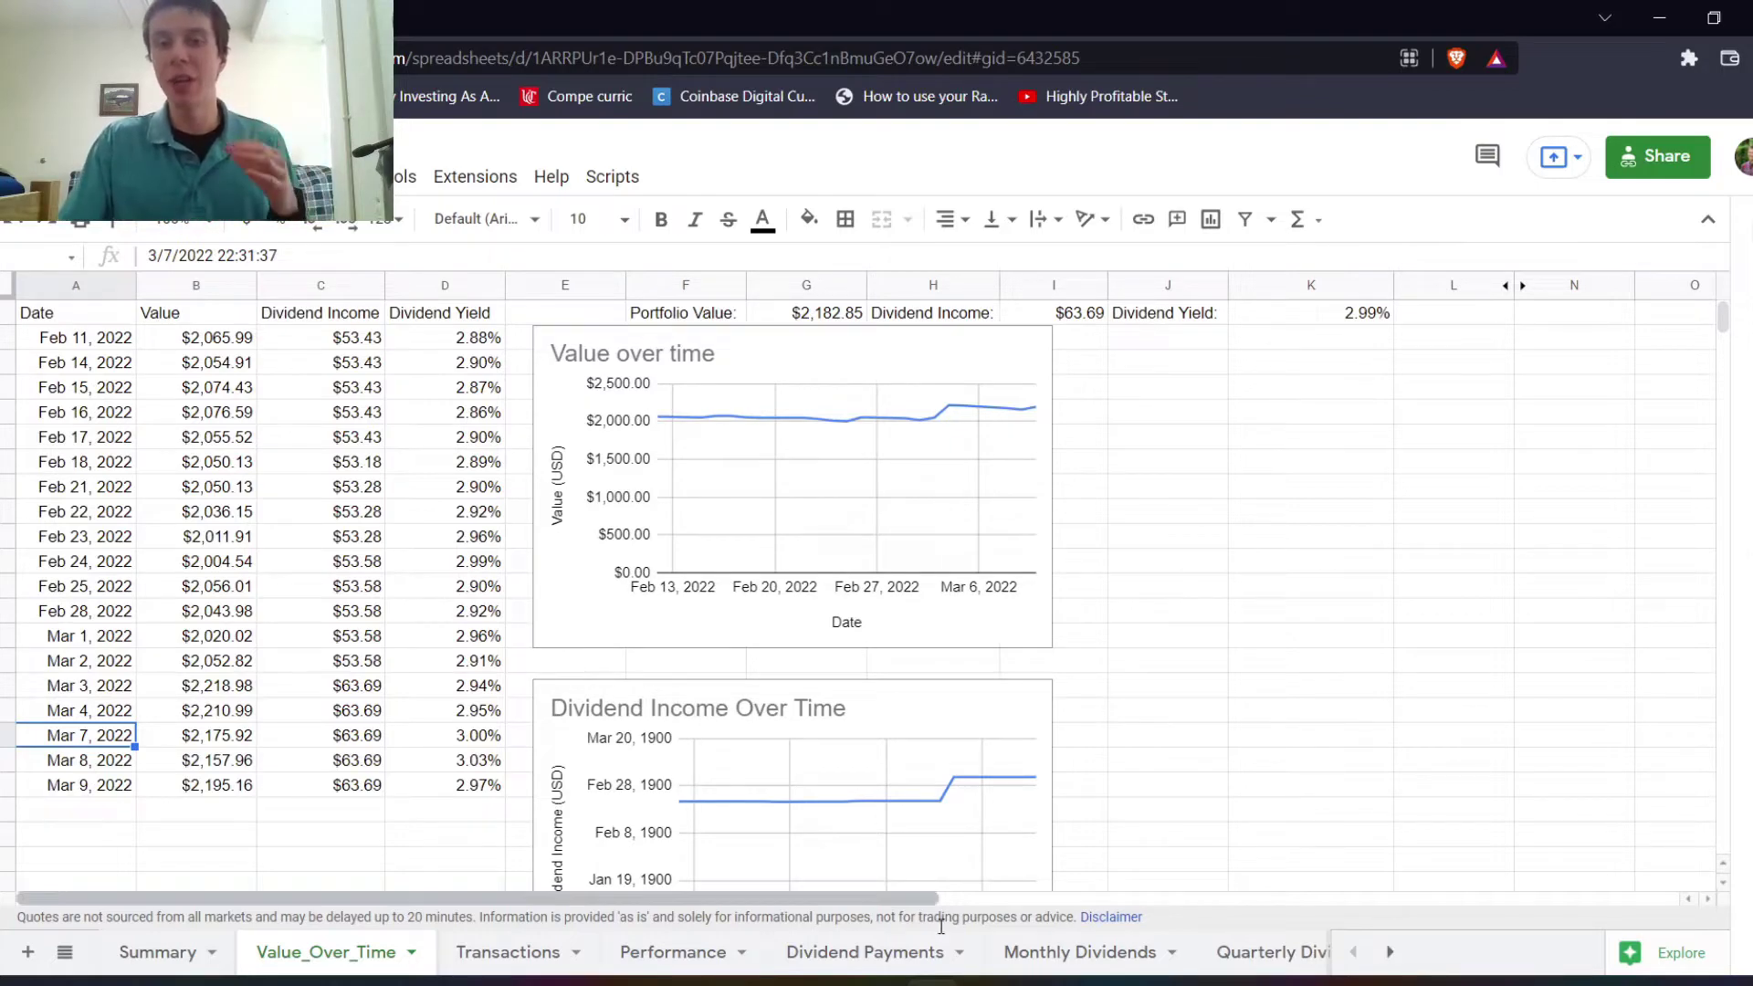
{"action": "left_click", "coordinate": [986, 982]}
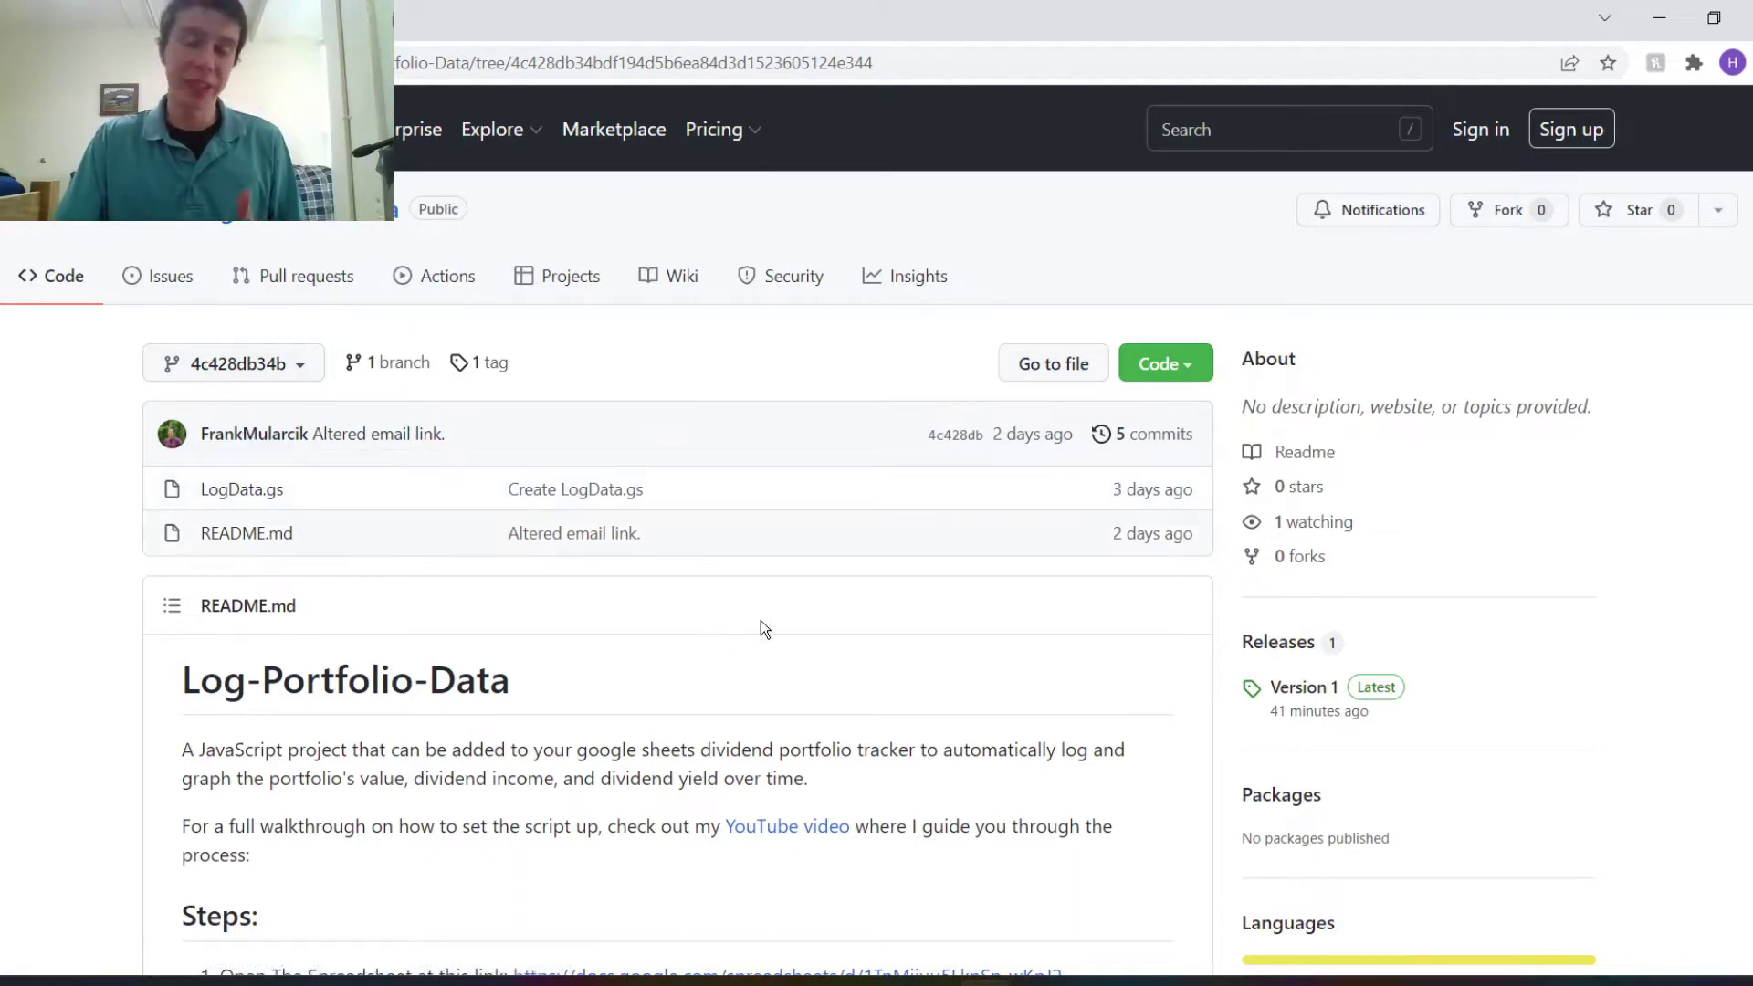
Browse the repository at its latest commit and scroll through the README.
{"action": "left_click", "coordinate": [1150, 435]}
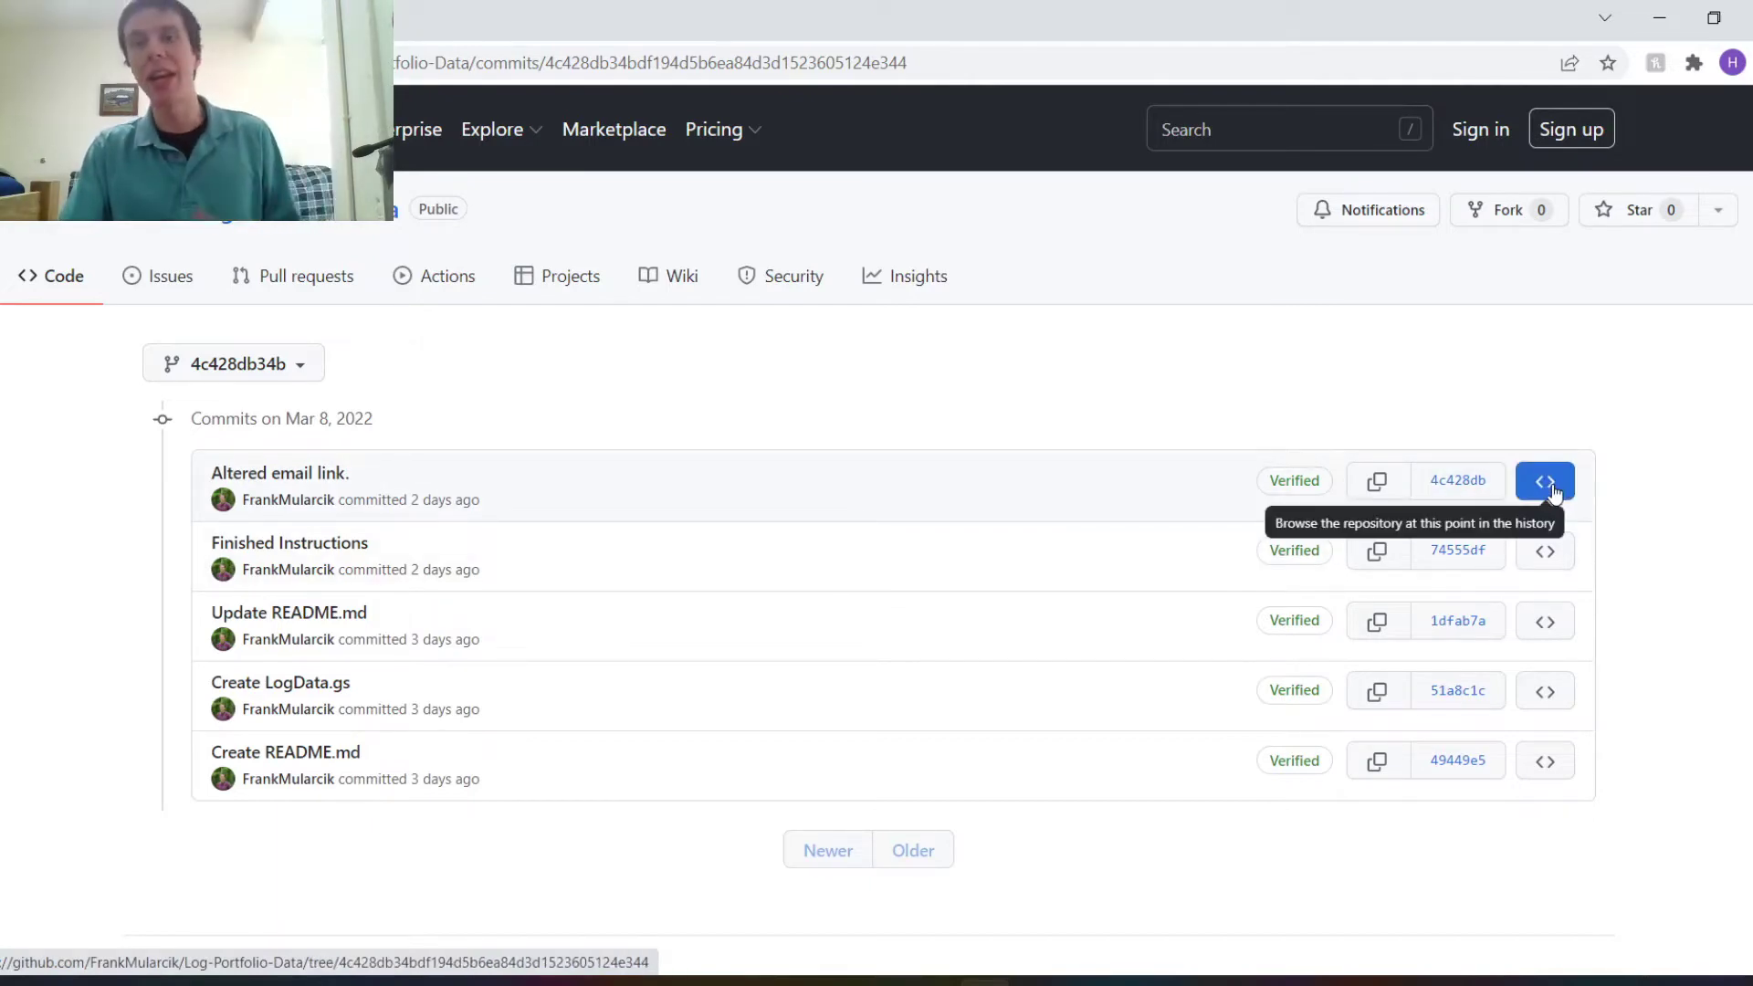
{"action": "left_click", "coordinate": [1551, 491]}
{"action": "scroll", "coordinate": [781, 546], "scroll_direction": "down", "scroll_amount": 4}
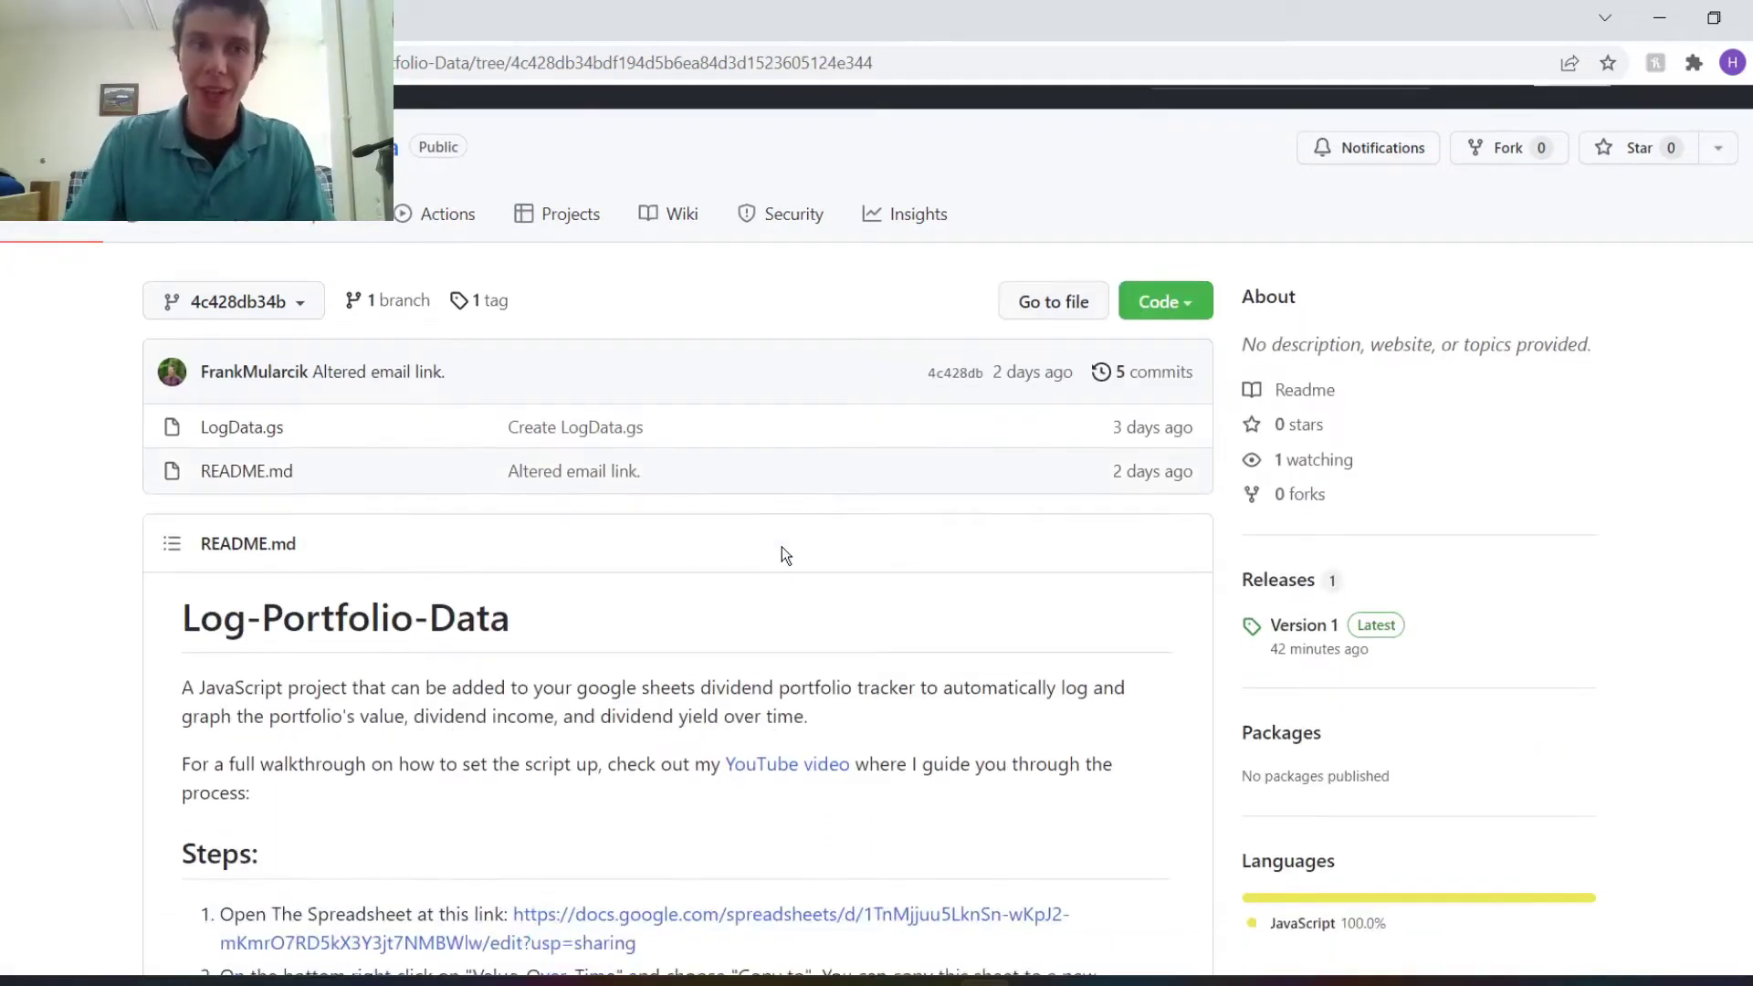
{"action": "scroll", "coordinate": [401, 411], "scroll_direction": "down", "scroll_amount": 5}
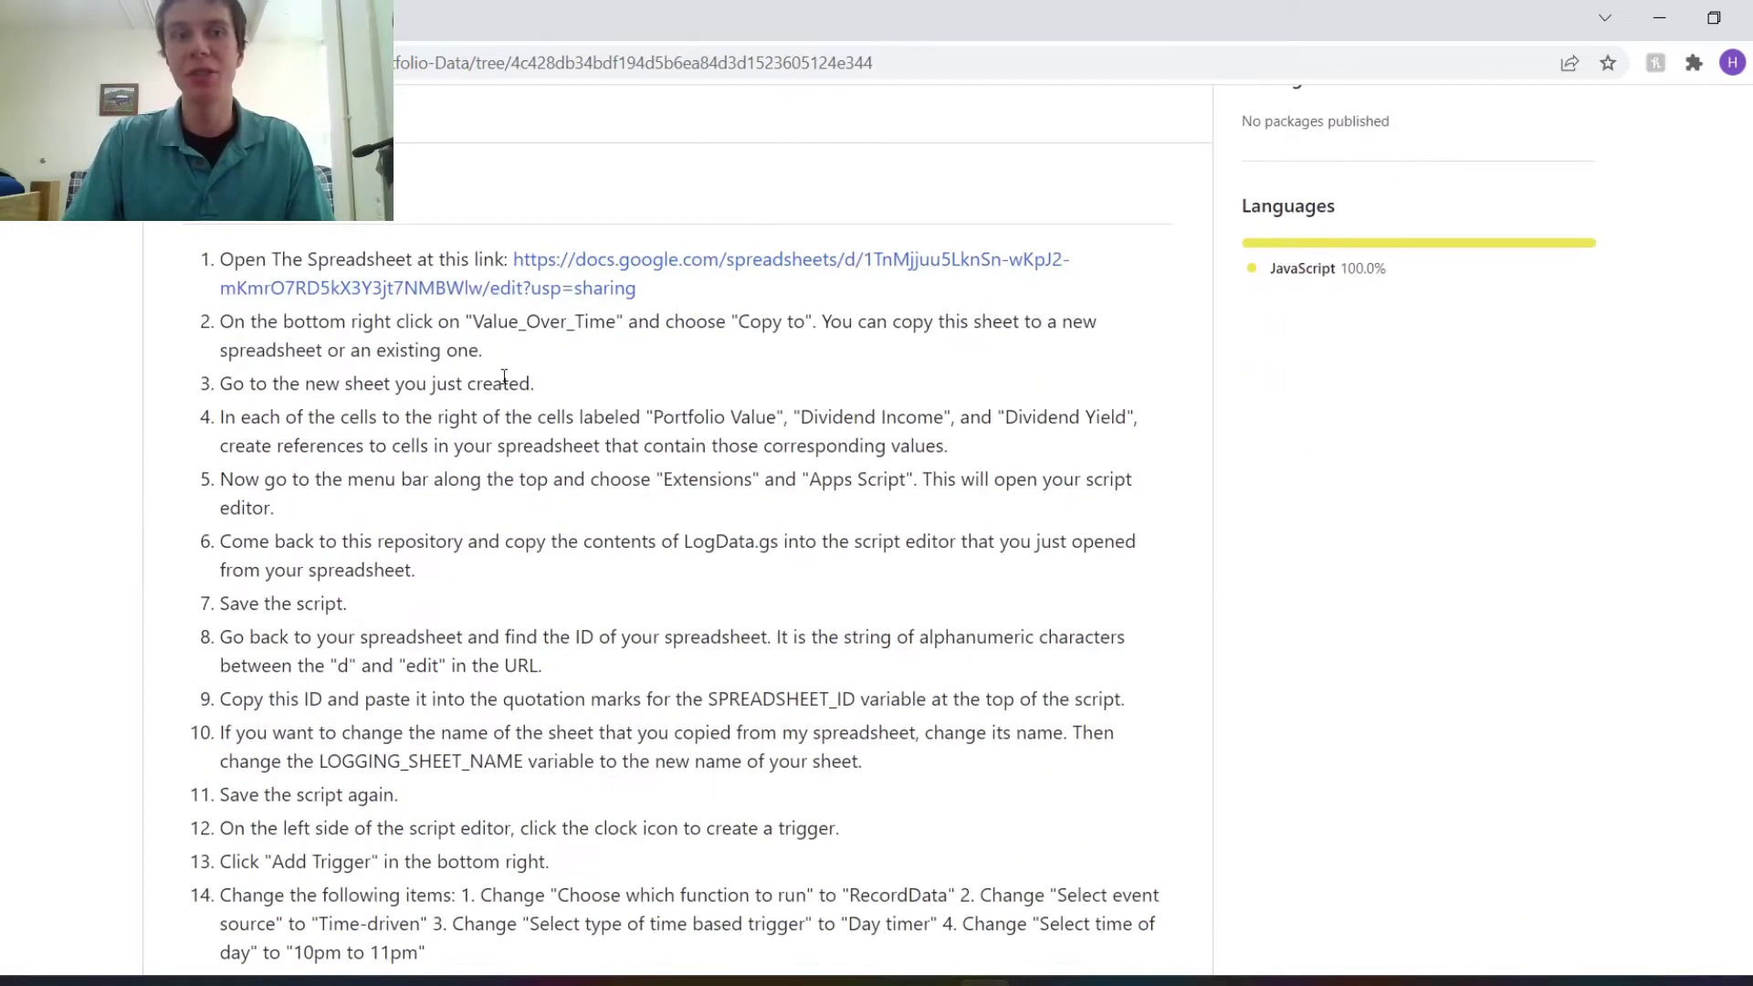
{"action": "scroll", "coordinate": [423, 548], "scroll_direction": "down", "scroll_amount": 2}
{"action": "scroll", "coordinate": [475, 546], "scroll_direction": "up", "scroll_amount": 6}
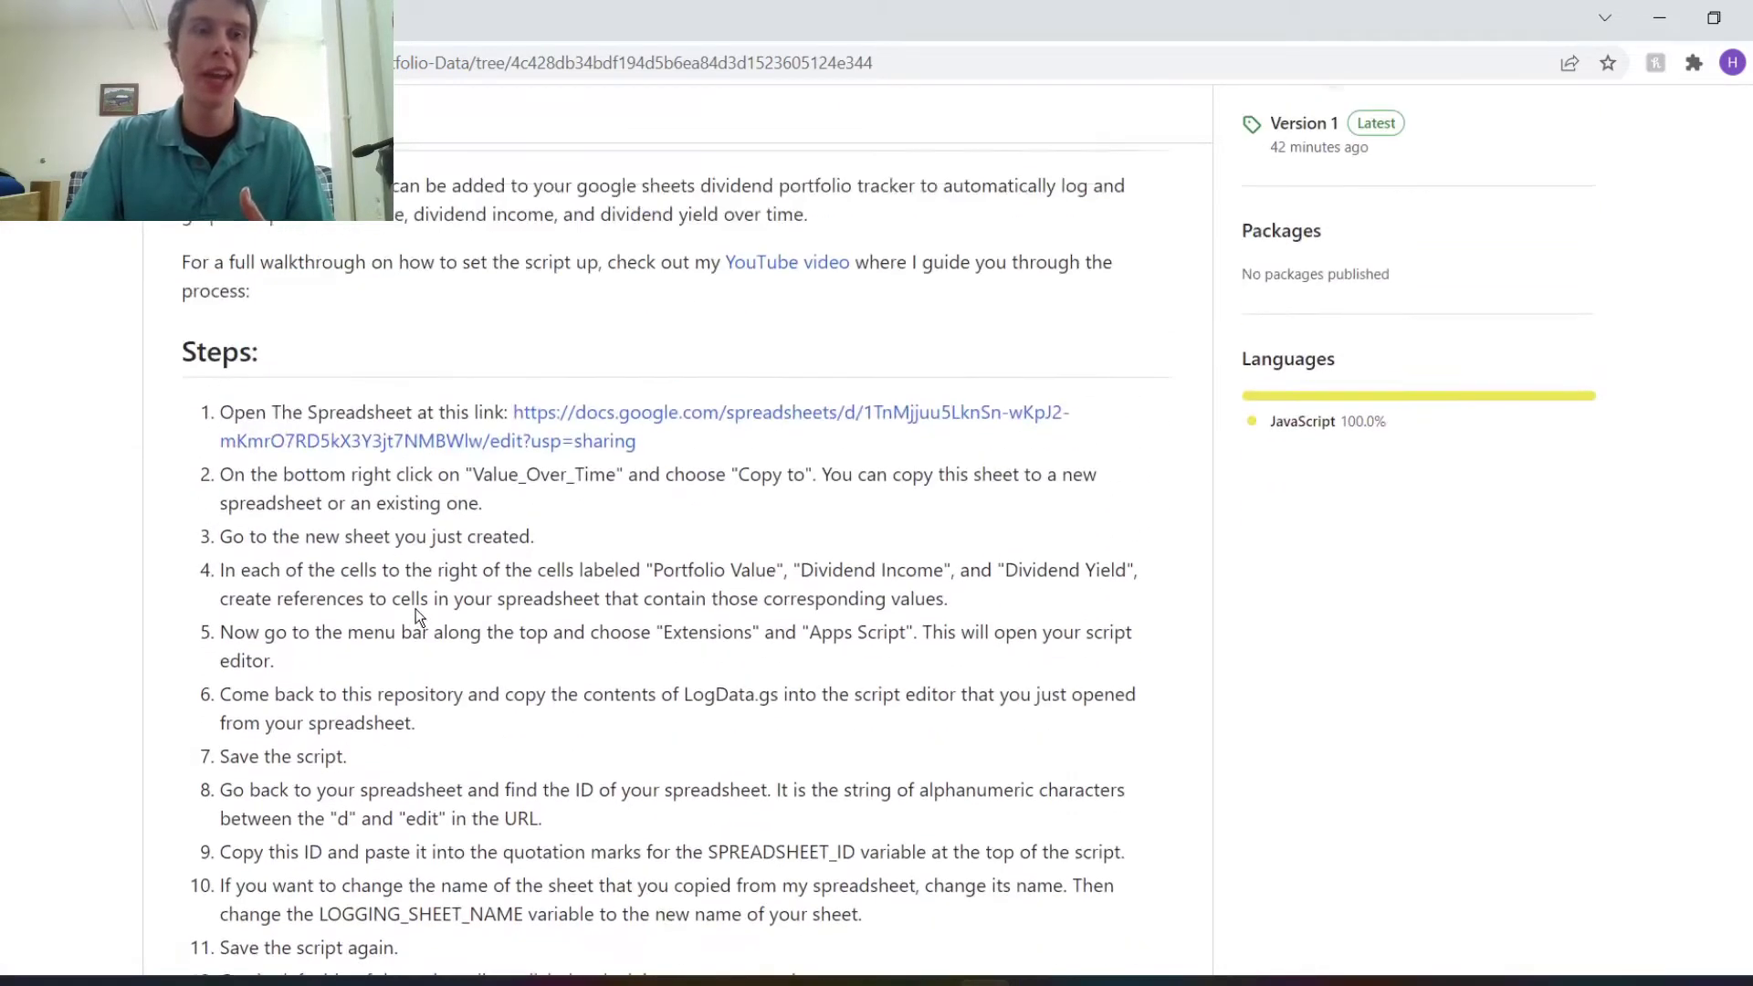
Open the README's starter spreadsheet link in a new browser tab.
{"action": "right_click", "coordinate": [562, 515]}
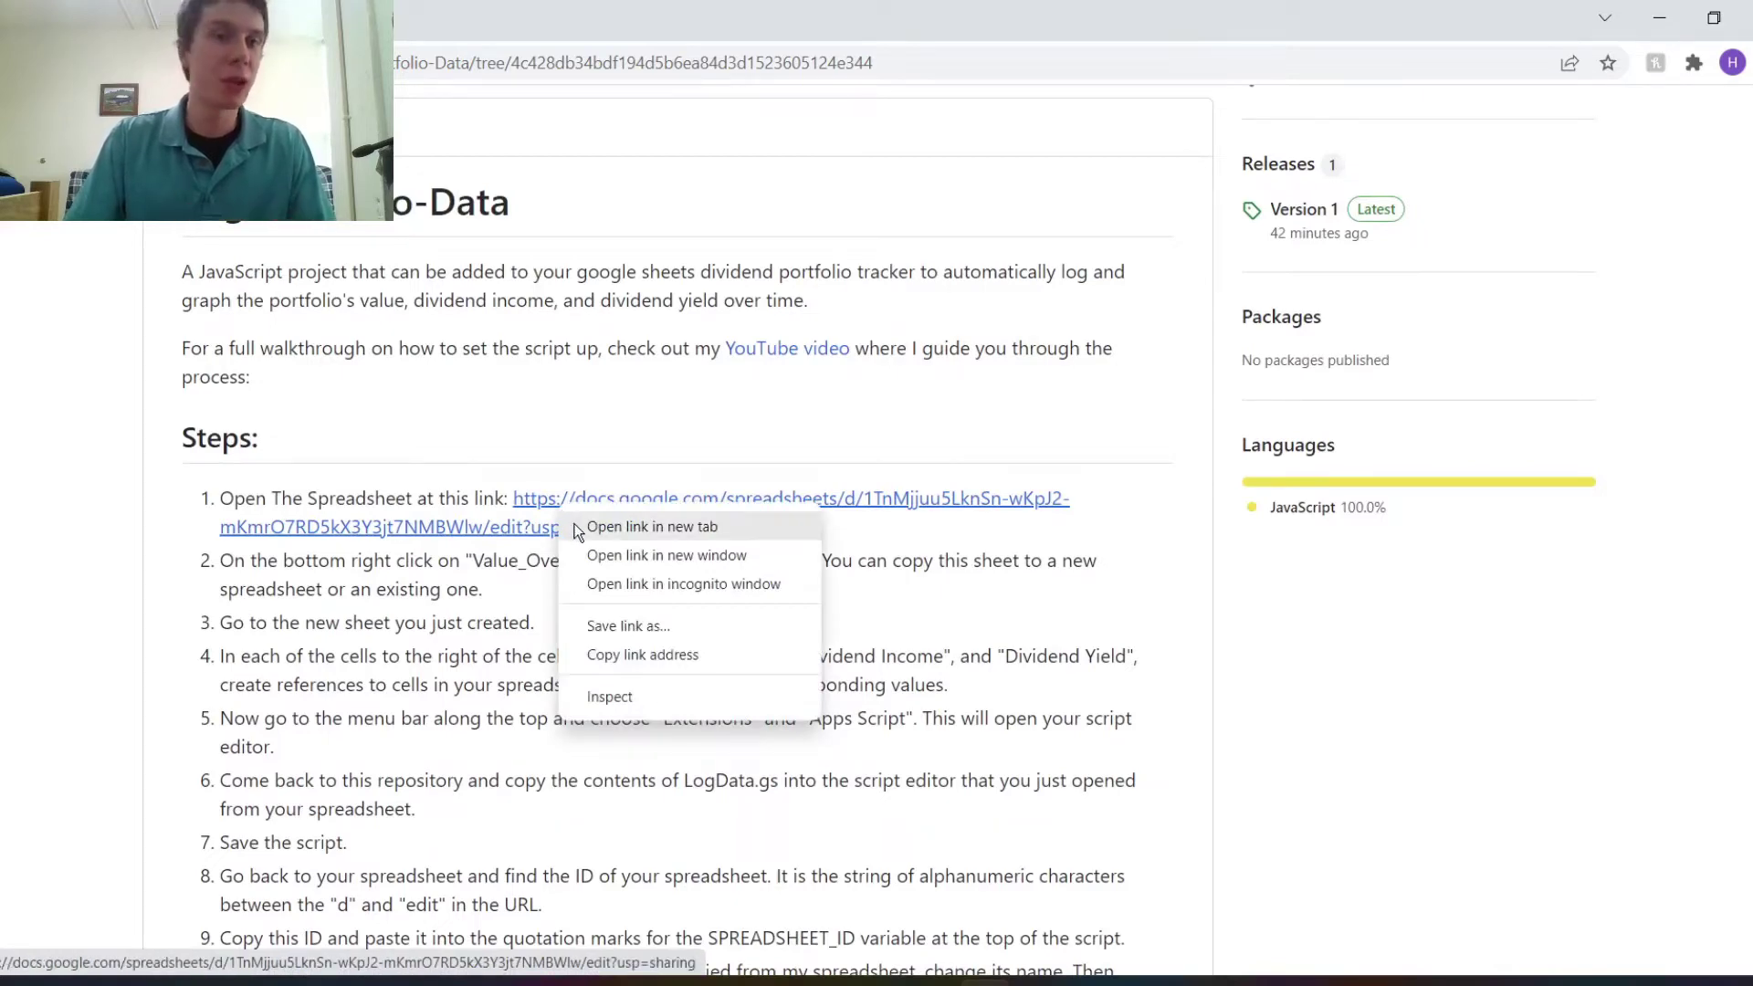
{"action": "left_click", "coordinate": [573, 527]}
{"action": "scroll", "coordinate": [575, 533], "scroll_direction": "up", "scroll_amount": 8}
Copy the Value_Over_Time sheet into a new spreadsheet and open that copy.
{"action": "key", "text": "ctrl+Tab"}
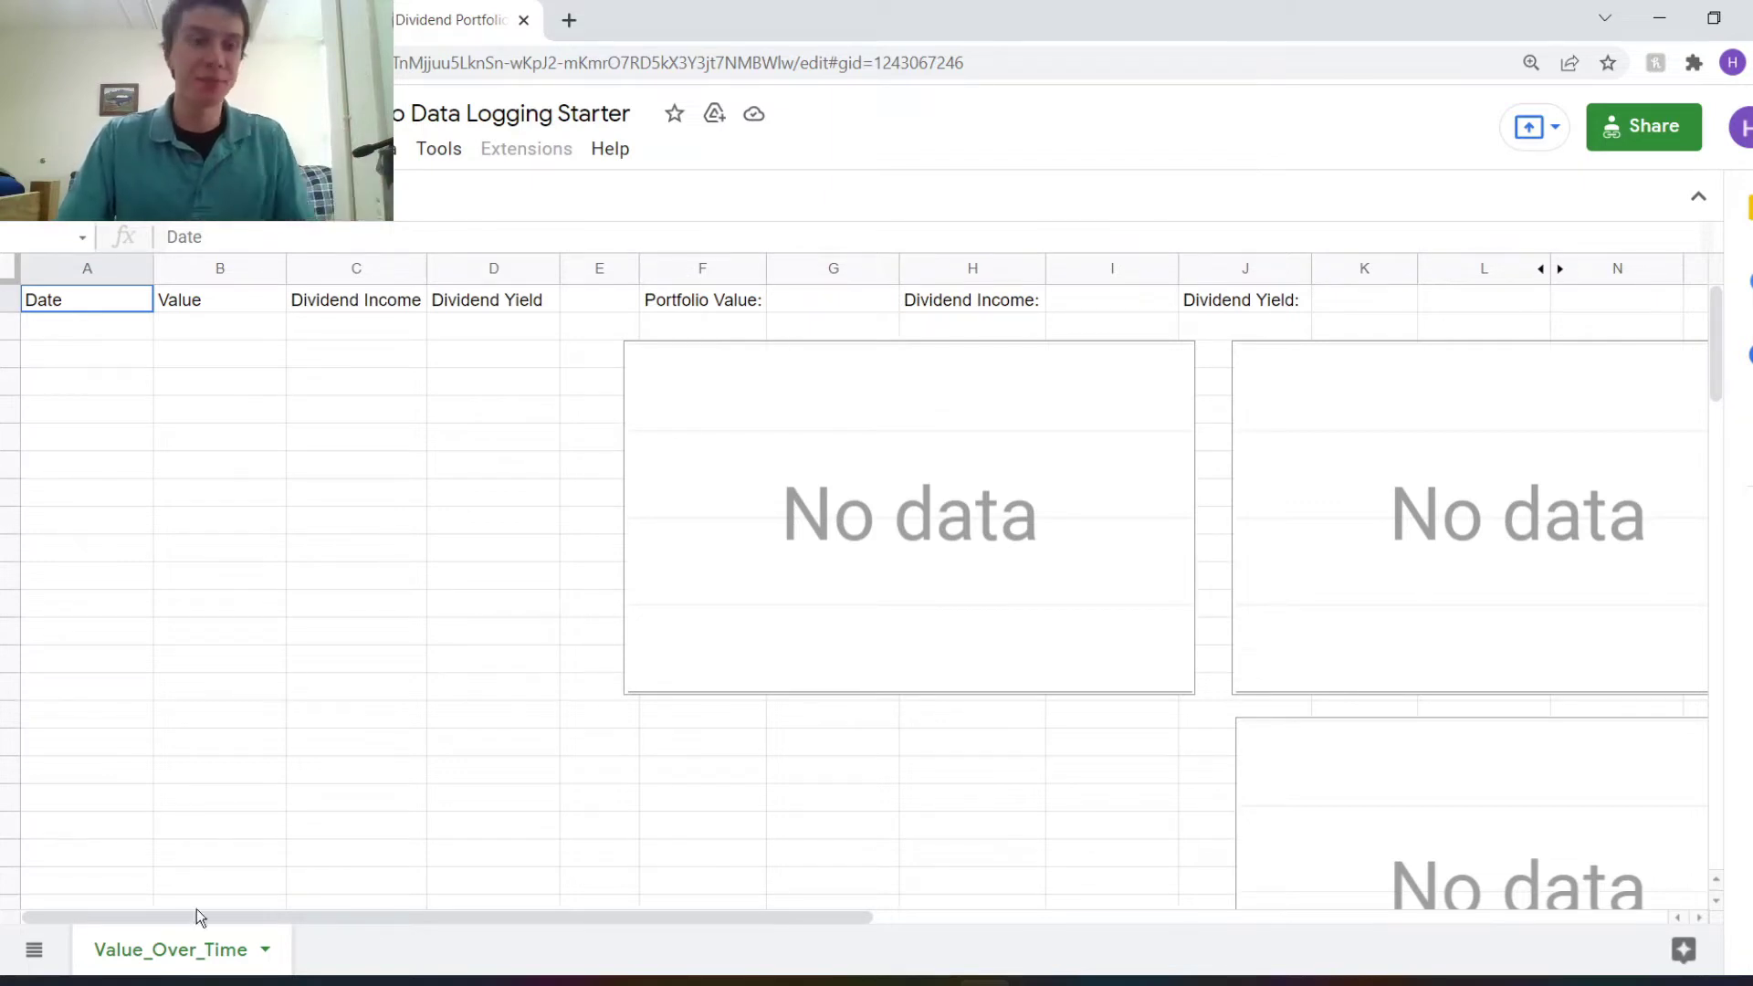
{"action": "right_click", "coordinate": [174, 963]}
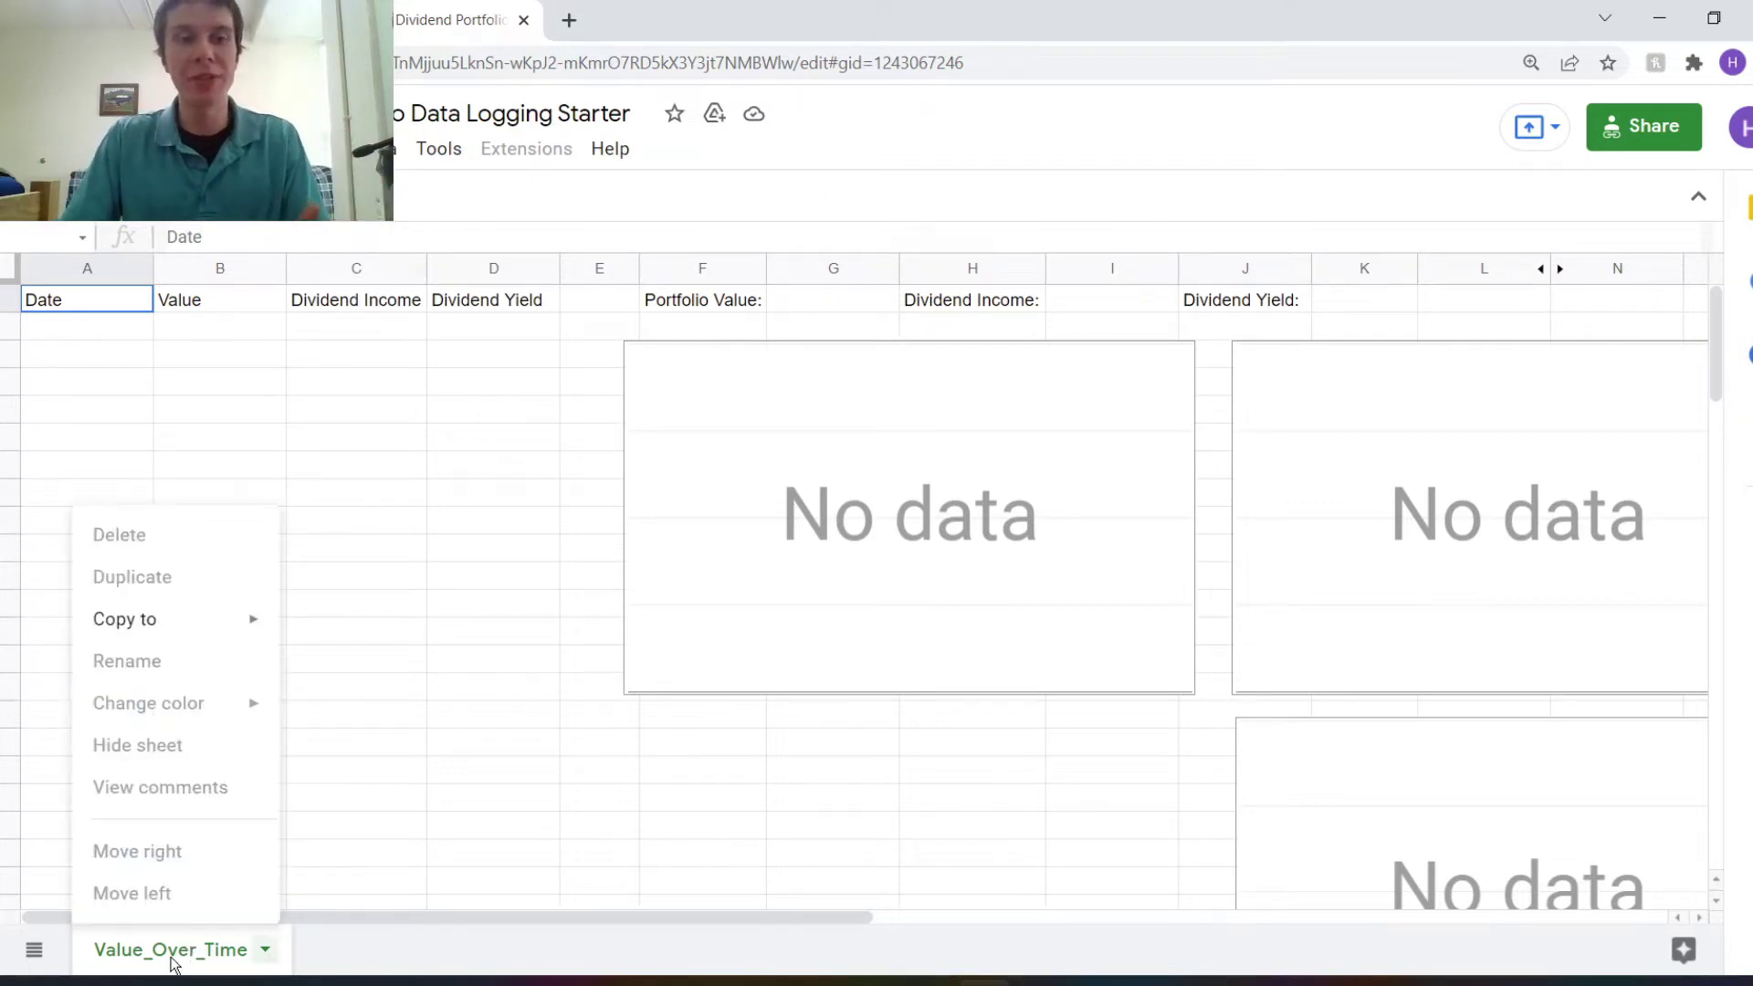
{"action": "mouse_move", "coordinate": [202, 626]}
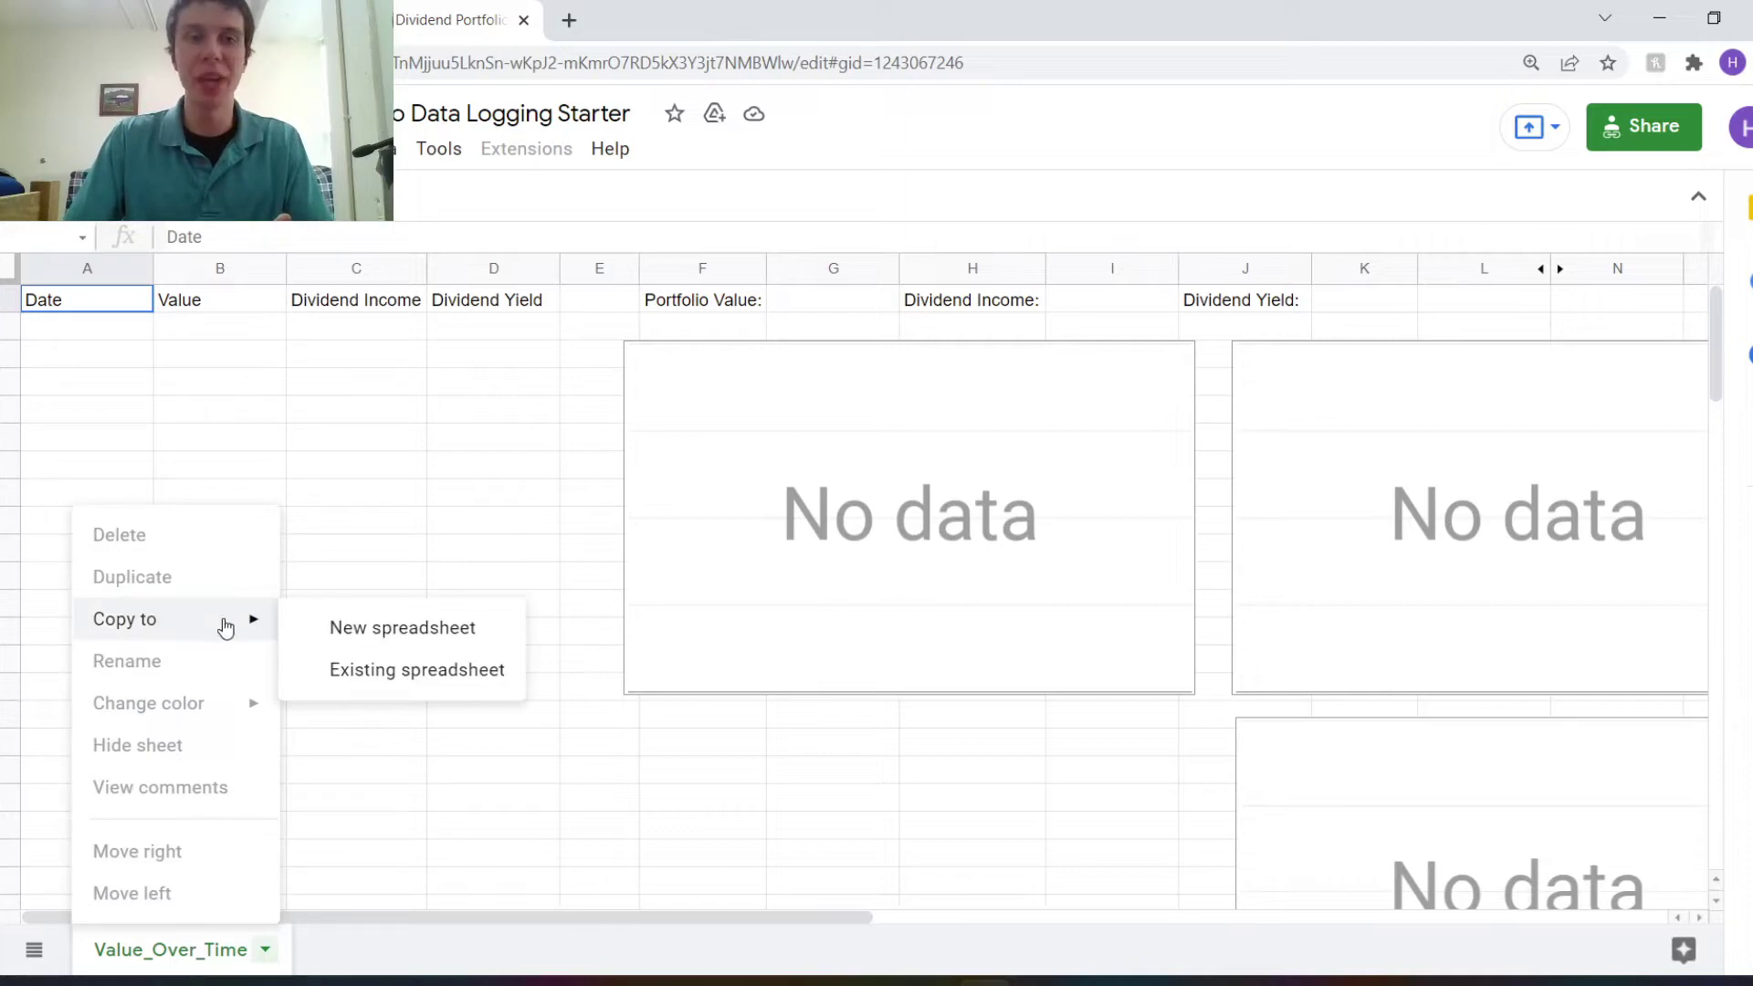
{"action": "left_click", "coordinate": [327, 632]}
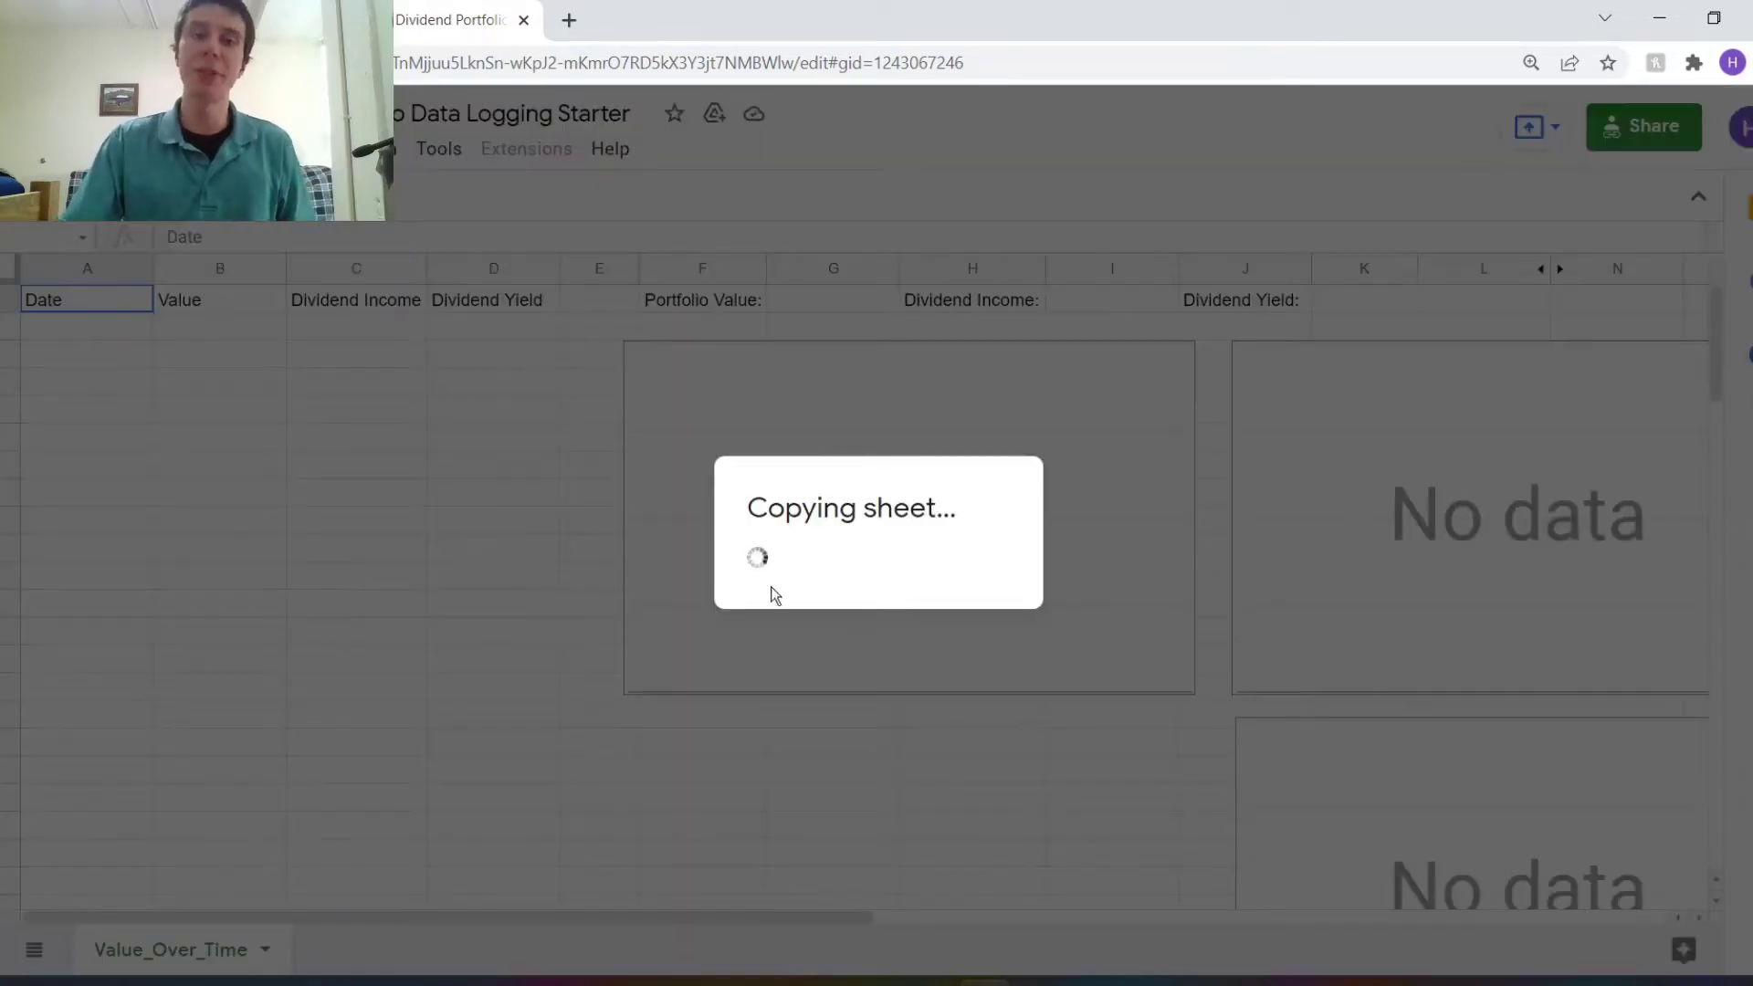
{"action": "left_click", "coordinate": [821, 534]}
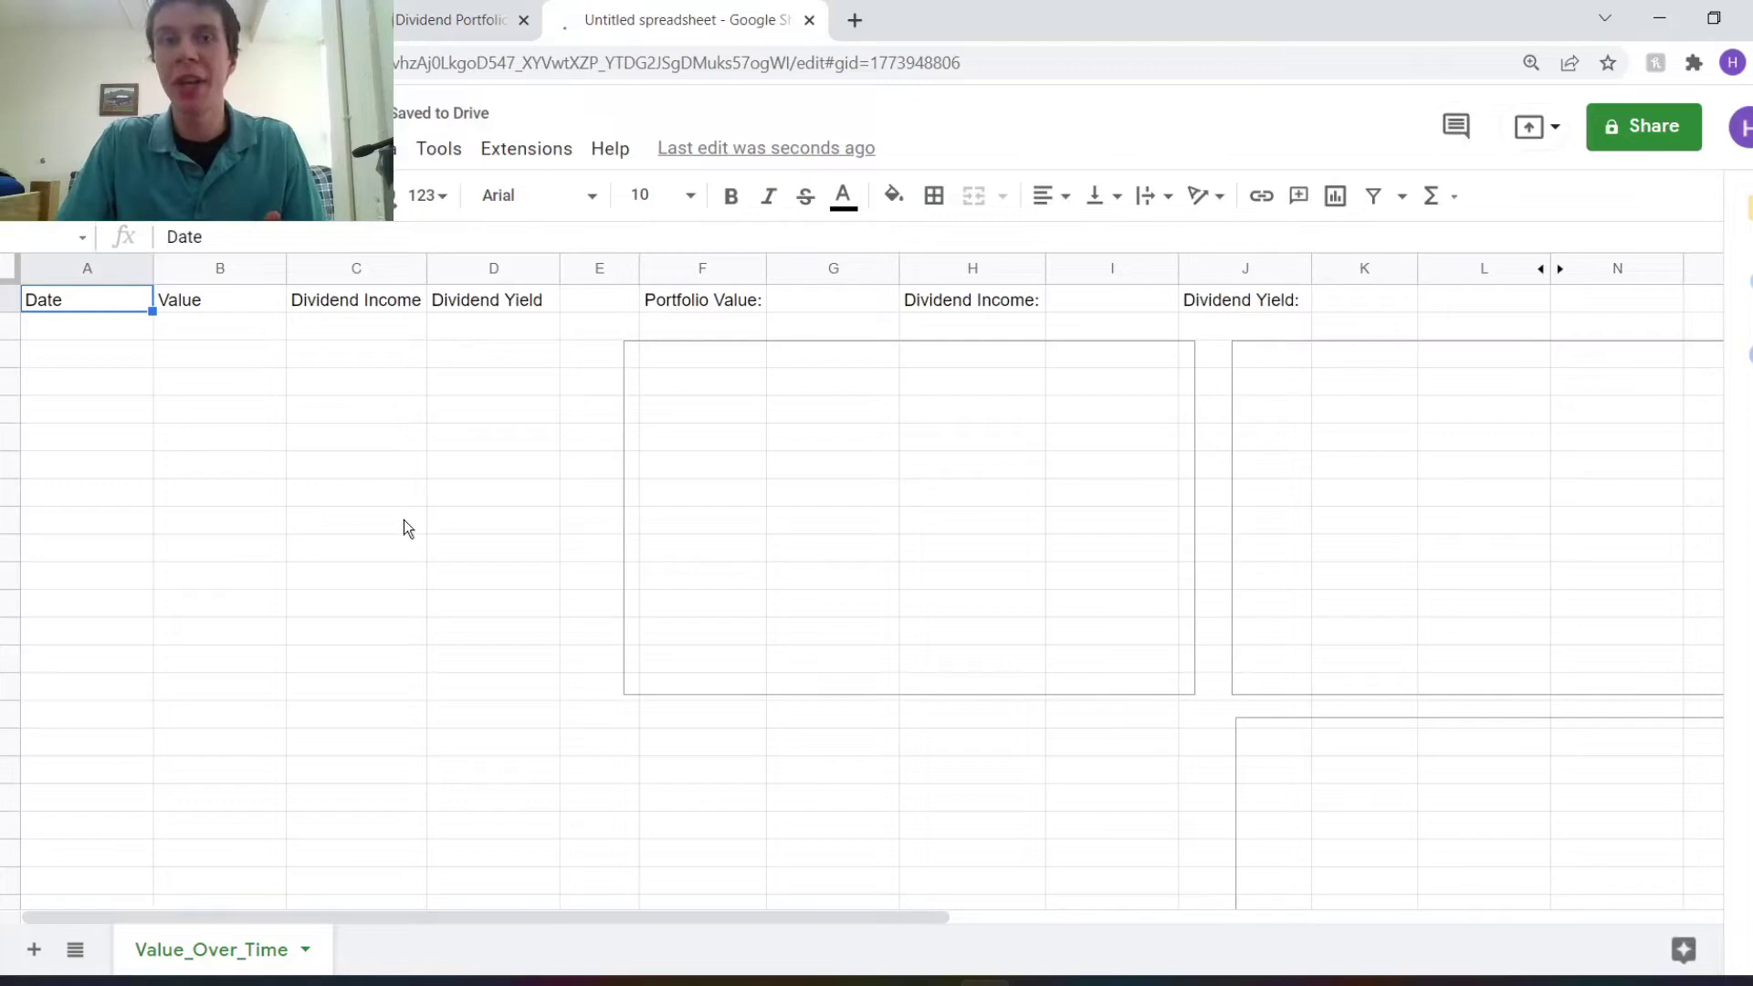
Select the empty cells beside Portfolio Value, Dividend Income and Dividend Yield.
{"action": "left_click", "coordinate": [817, 309]}
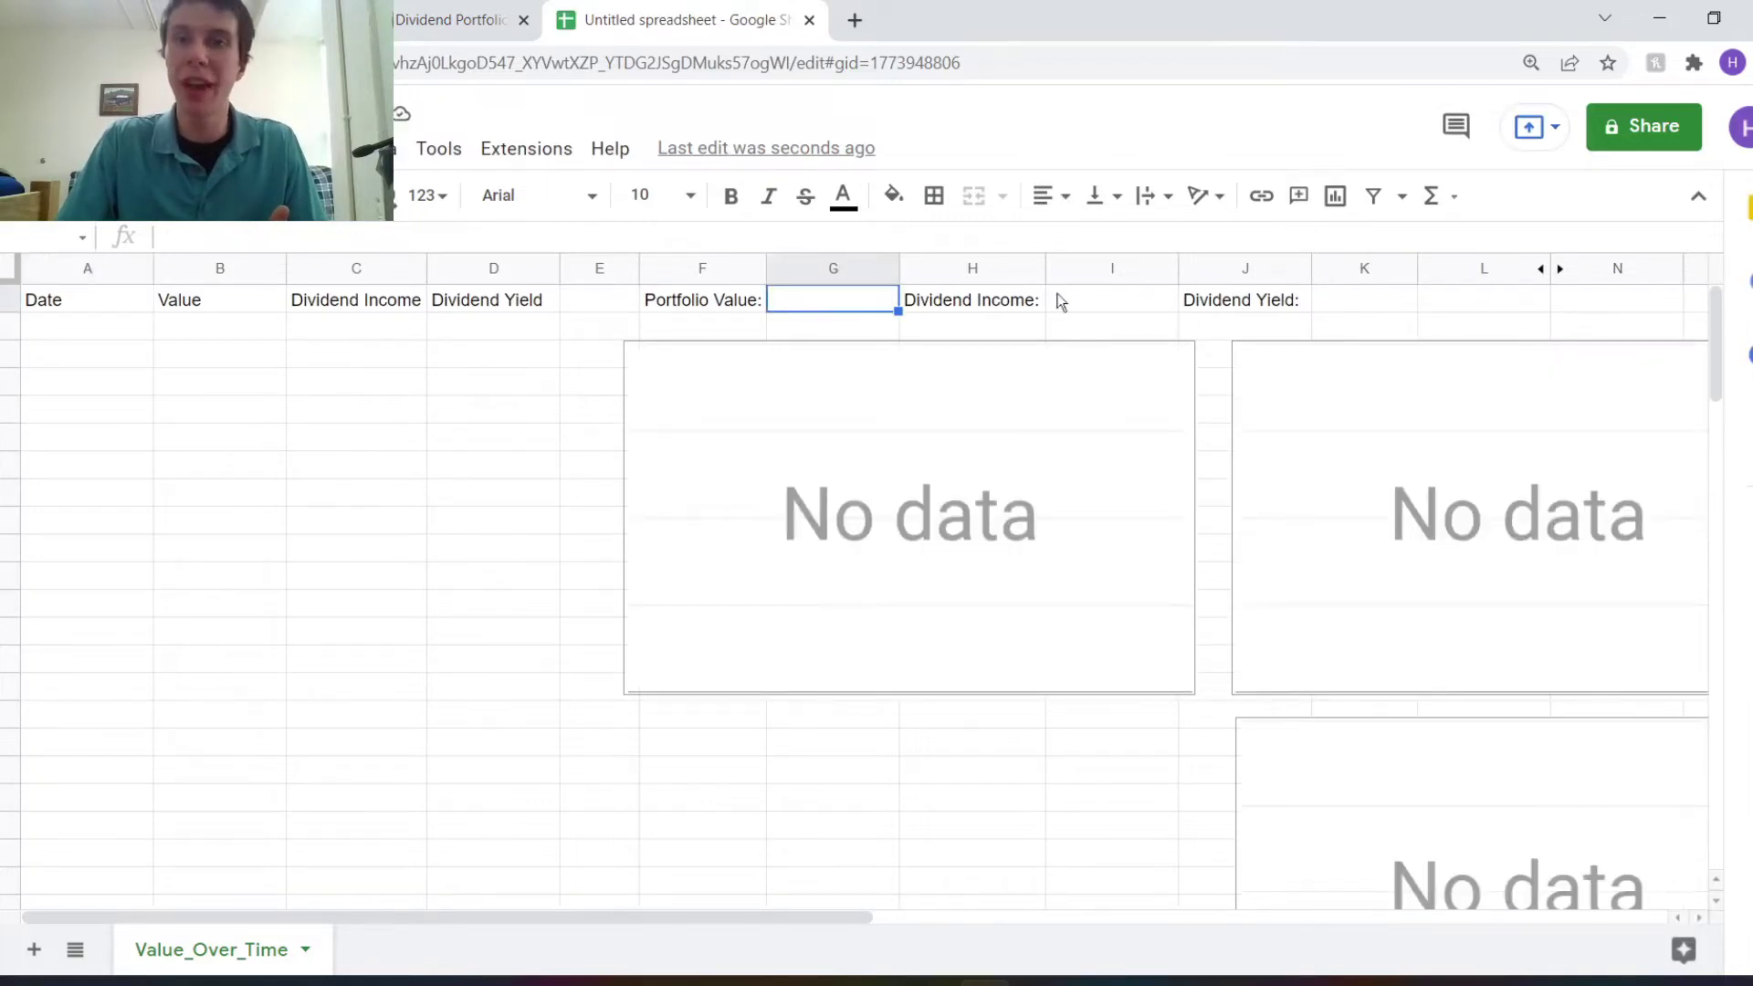
{"action": "left_click", "coordinate": [1108, 299]}
{"action": "left_click", "coordinate": [1335, 301]}
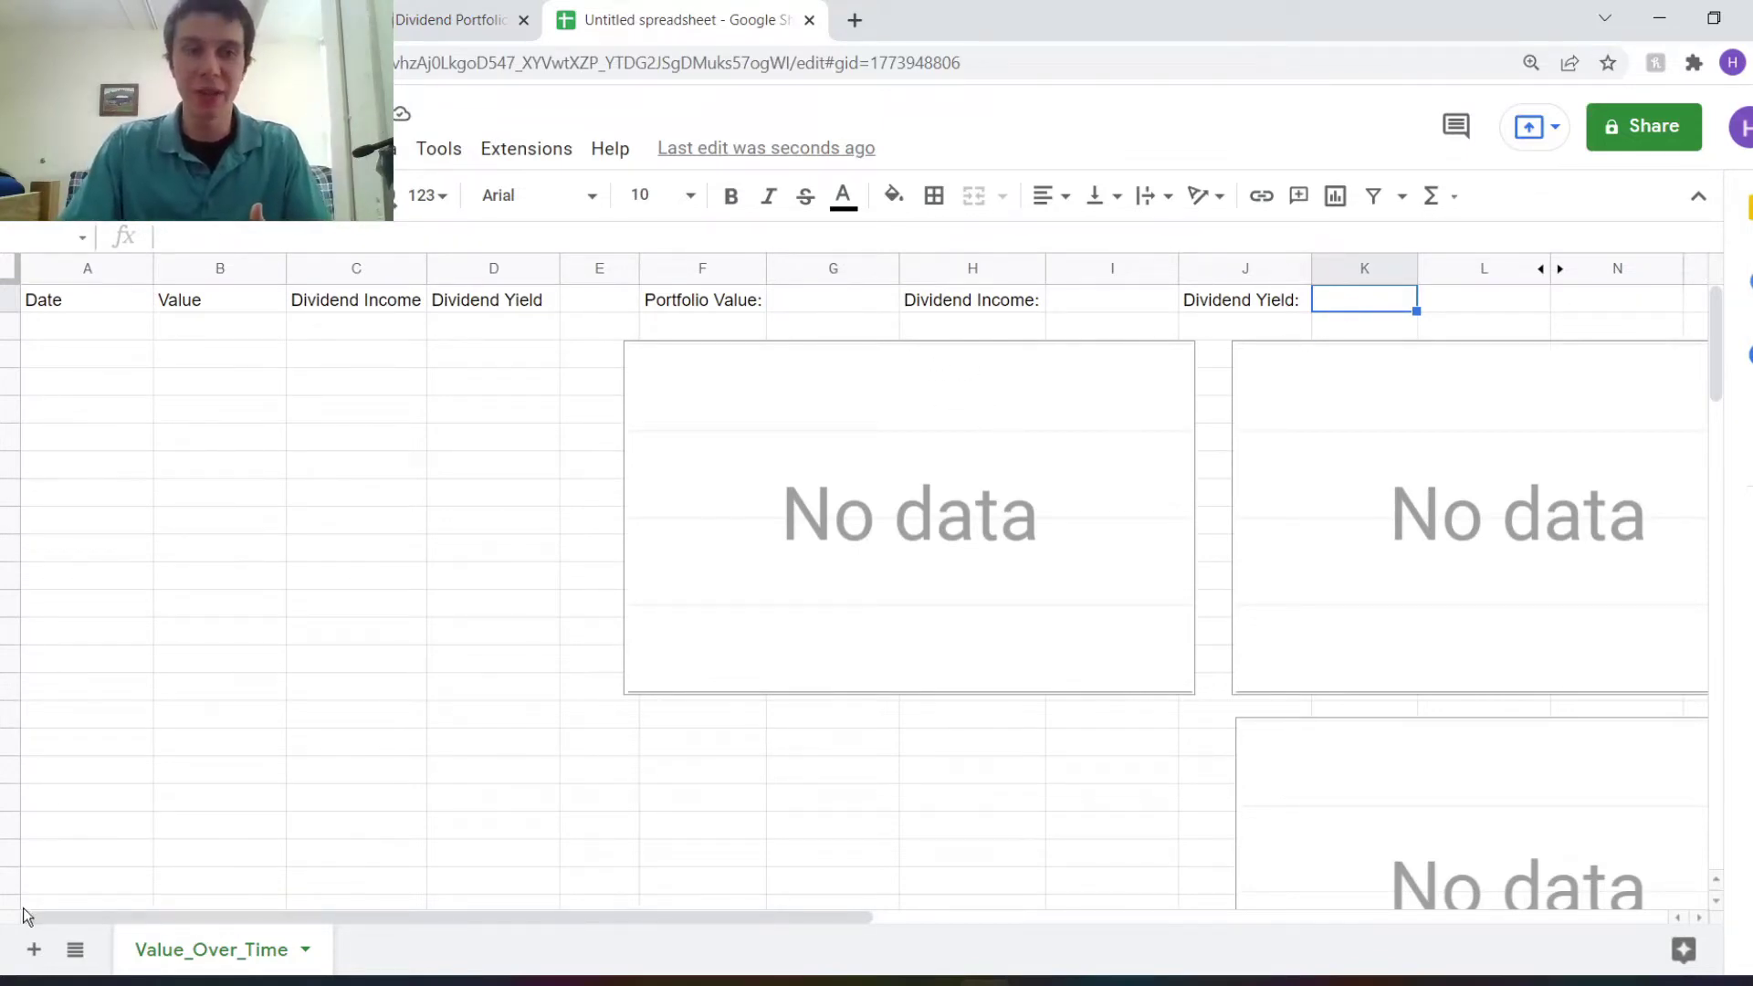
Add Sheet2 with 2000 in A1 and 50 in A2.
{"action": "left_click", "coordinate": [34, 950]}
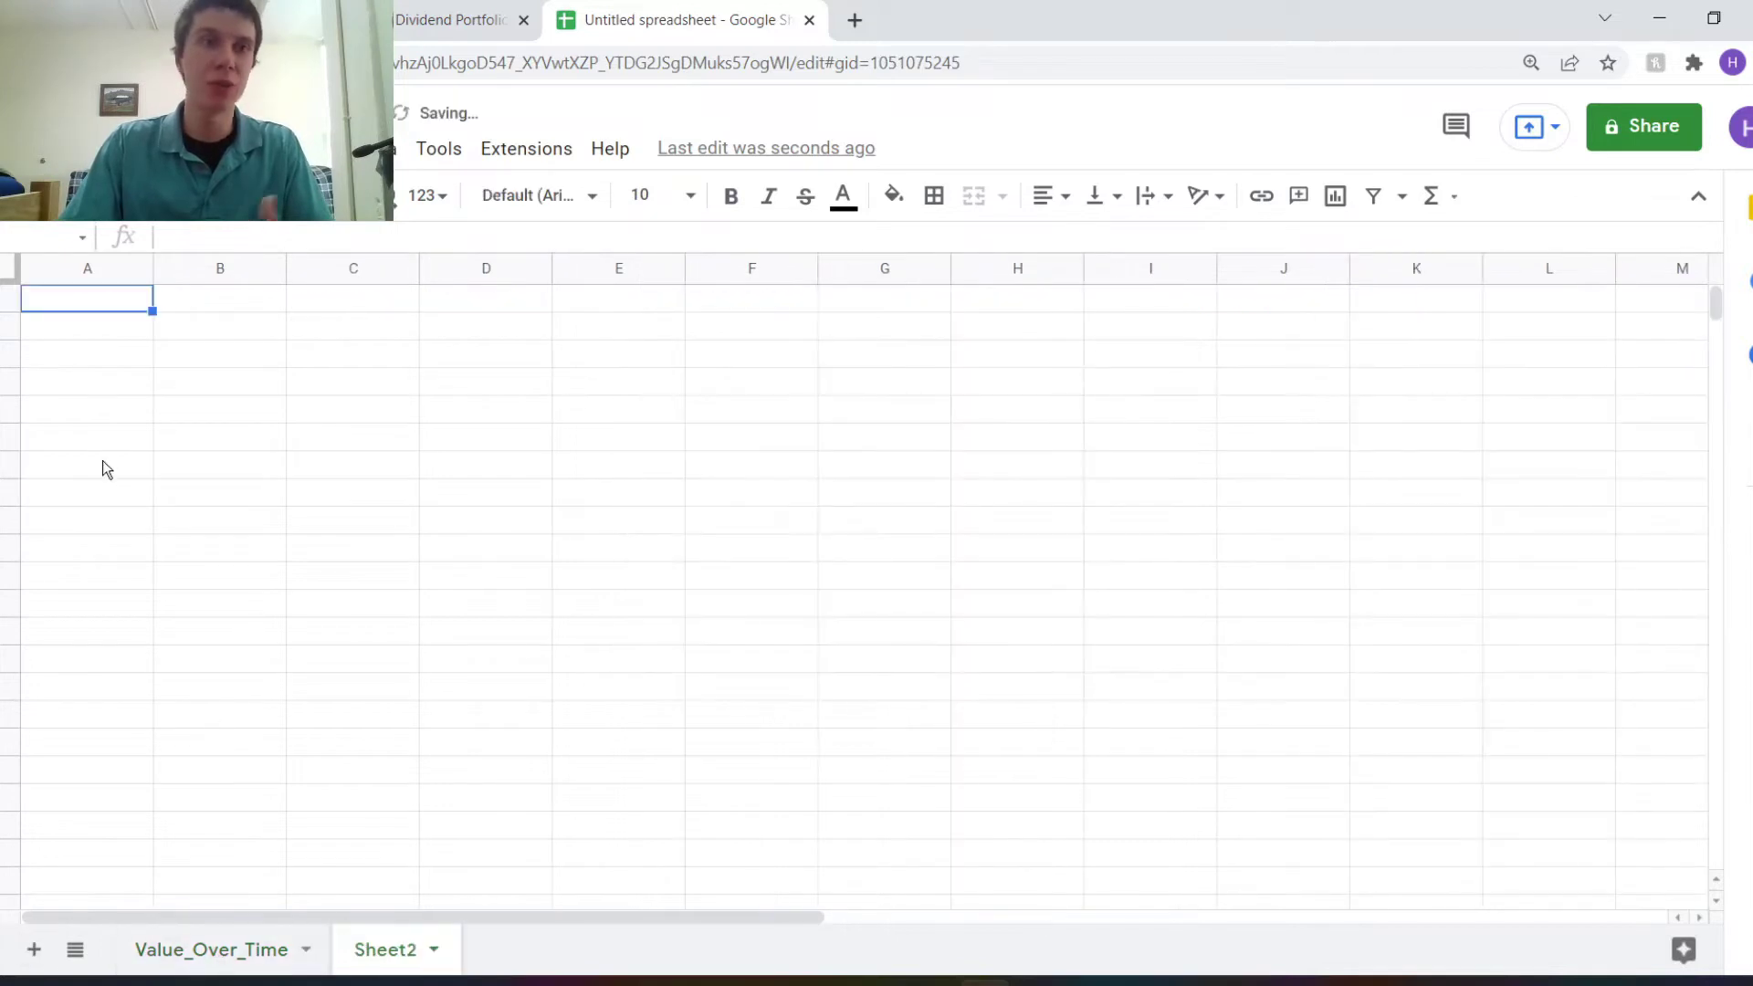
{"action": "type", "text": "2000"}
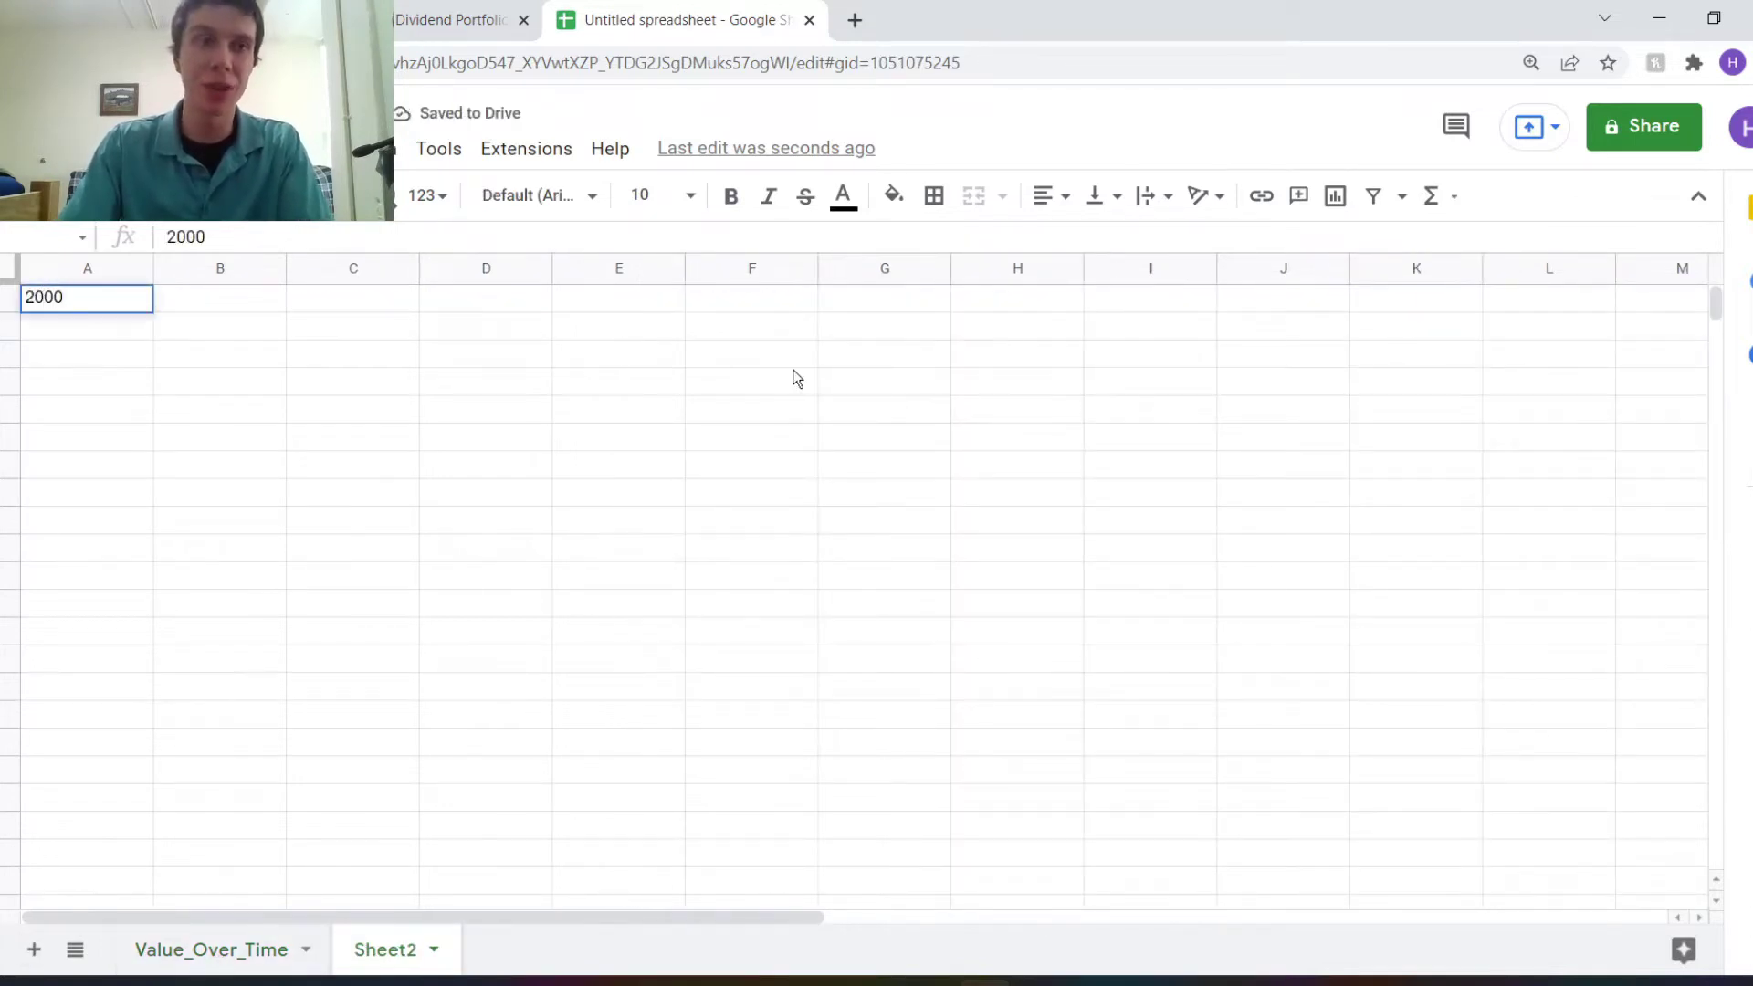
{"action": "key", "text": "Return"}
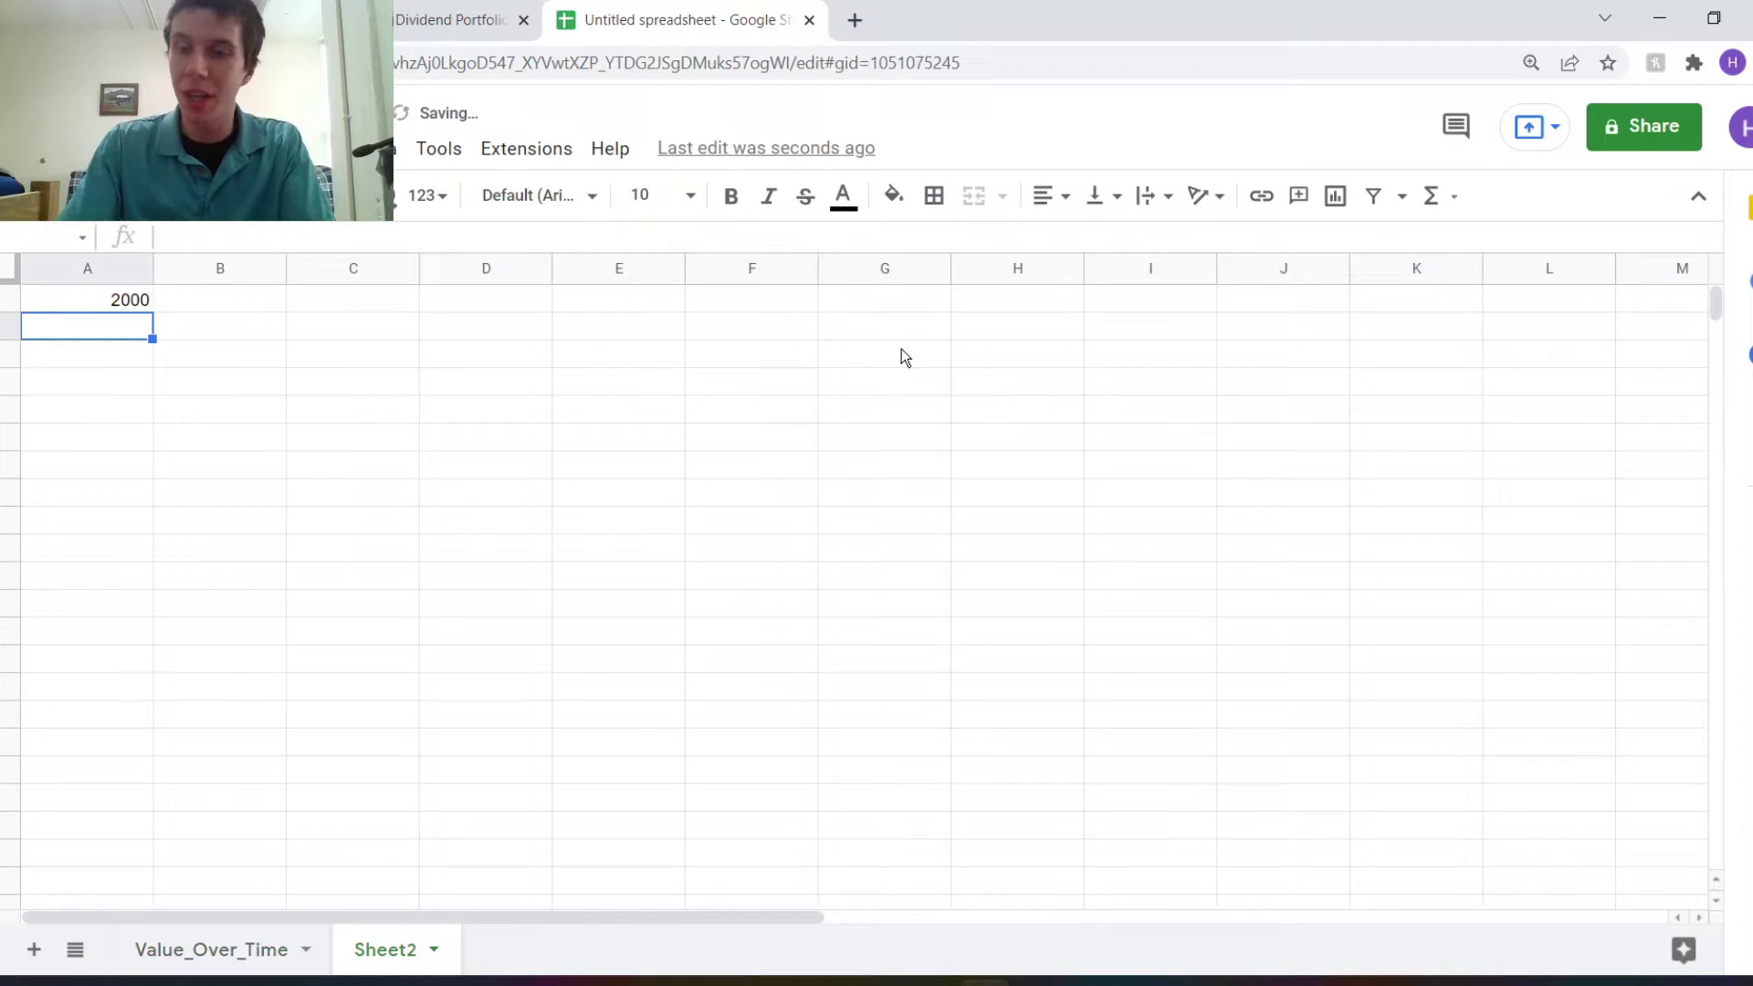
{"action": "type", "text": "50"}
{"action": "key", "text": "Return"}
Enter =A2/A1 in A3 and format it as a percentage, showing 2.50%.
{"action": "type", "text": "="}
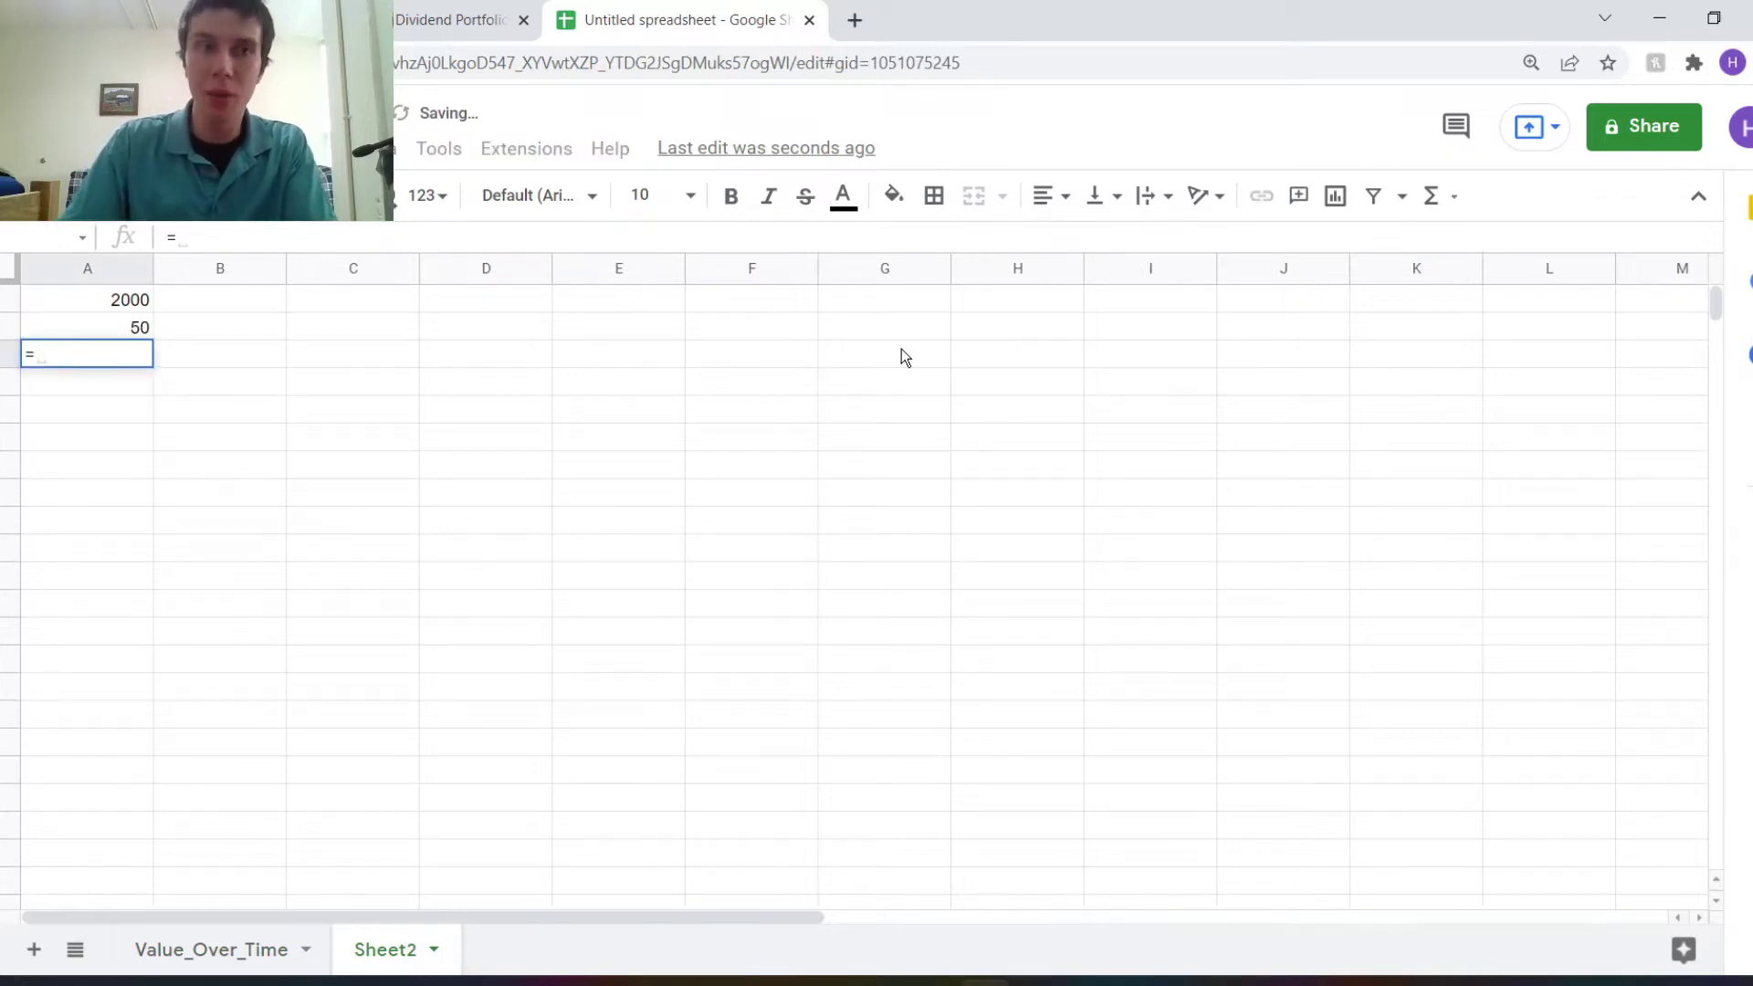
{"action": "left_click", "coordinate": [111, 319]}
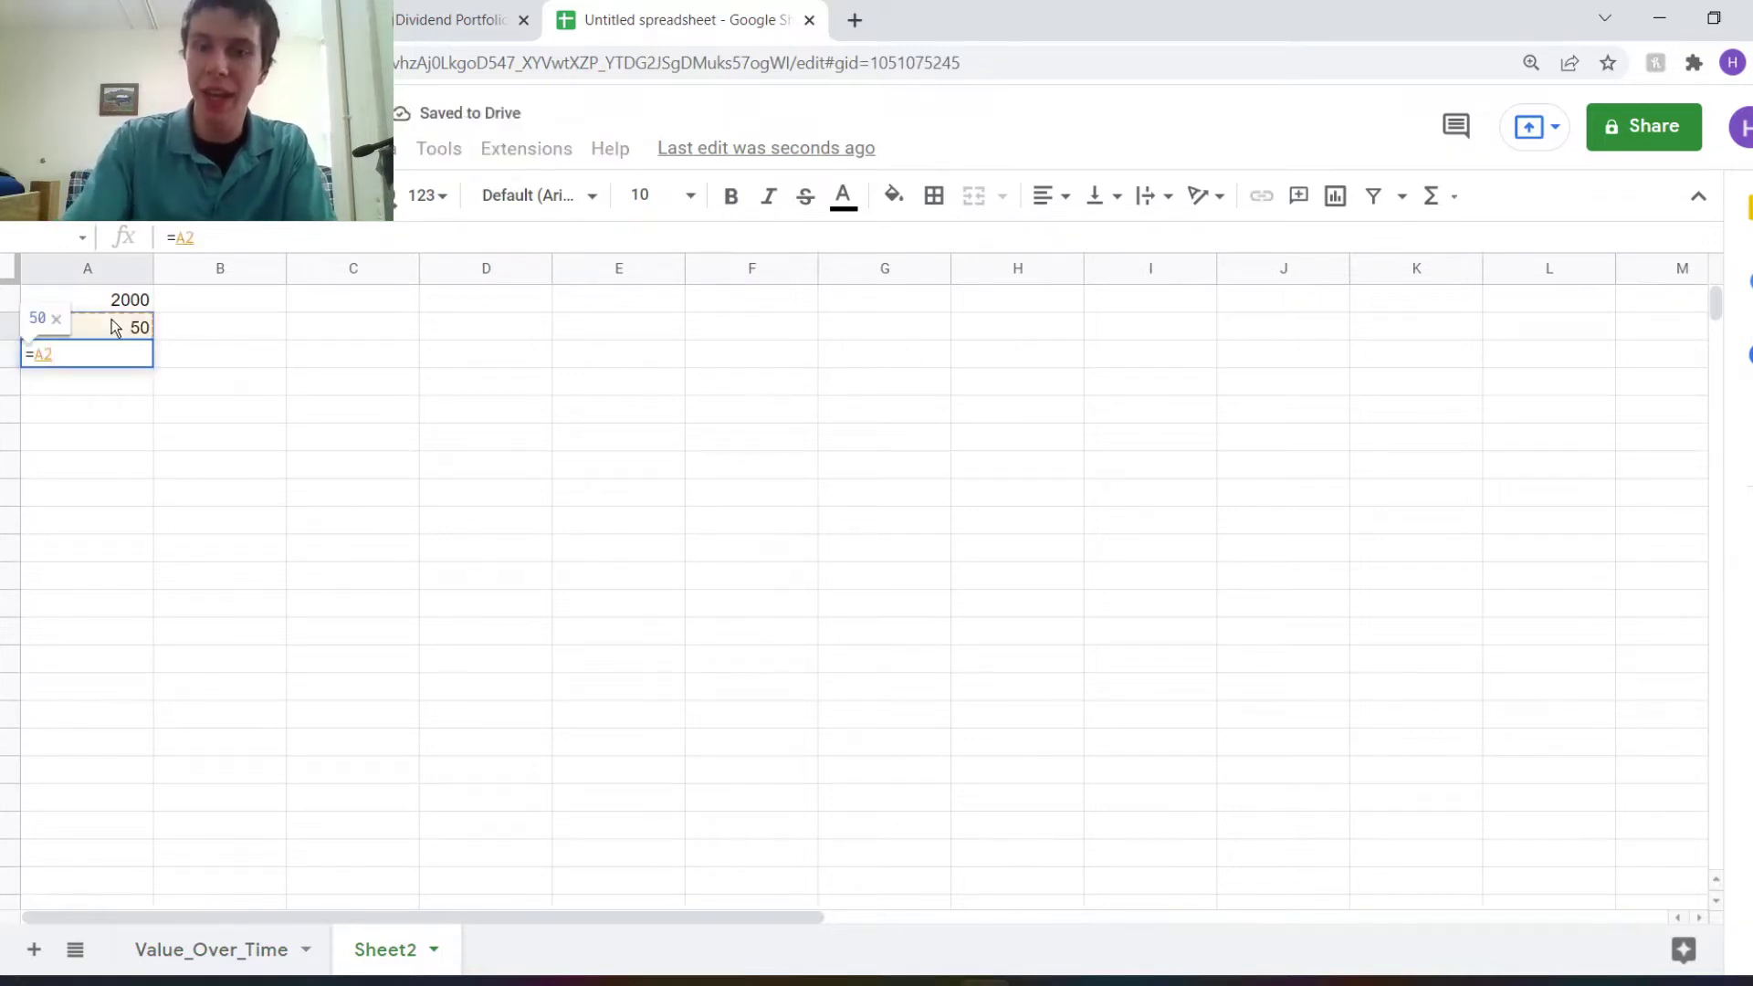
{"action": "type", "text": "/A1"}
{"action": "key", "text": "Return"}
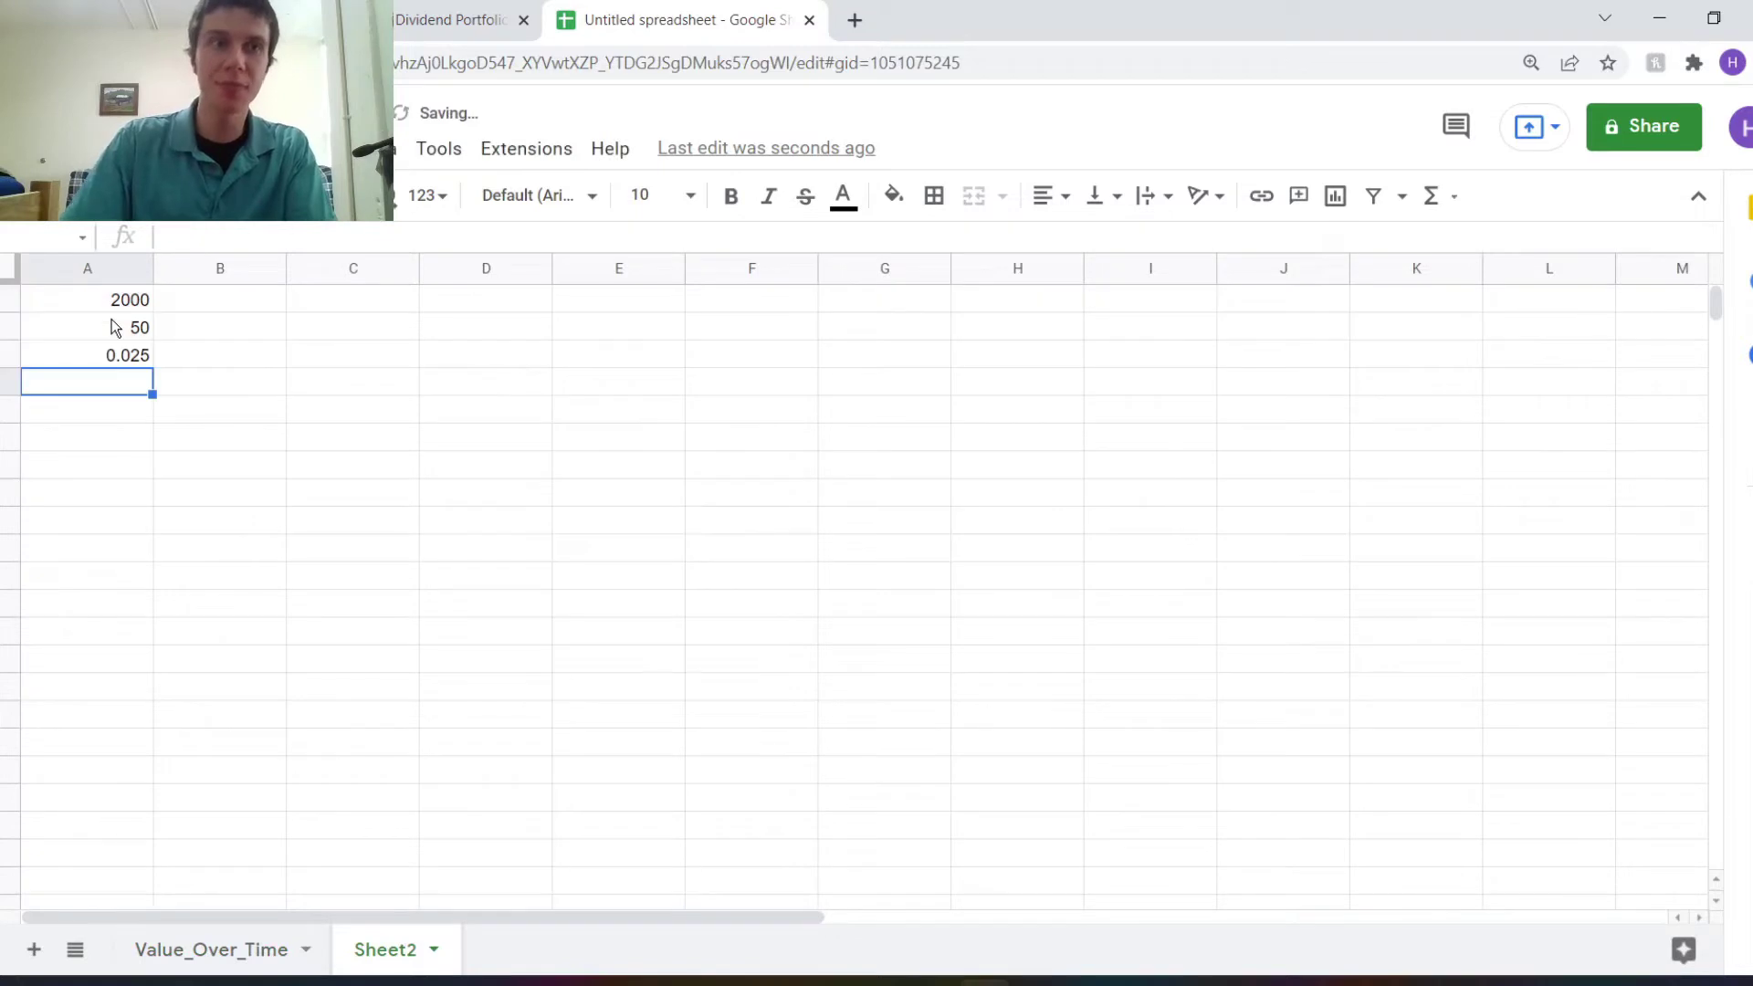
{"action": "left_click", "coordinate": [119, 362]}
{"action": "key", "text": "ctrl+shift+5"}
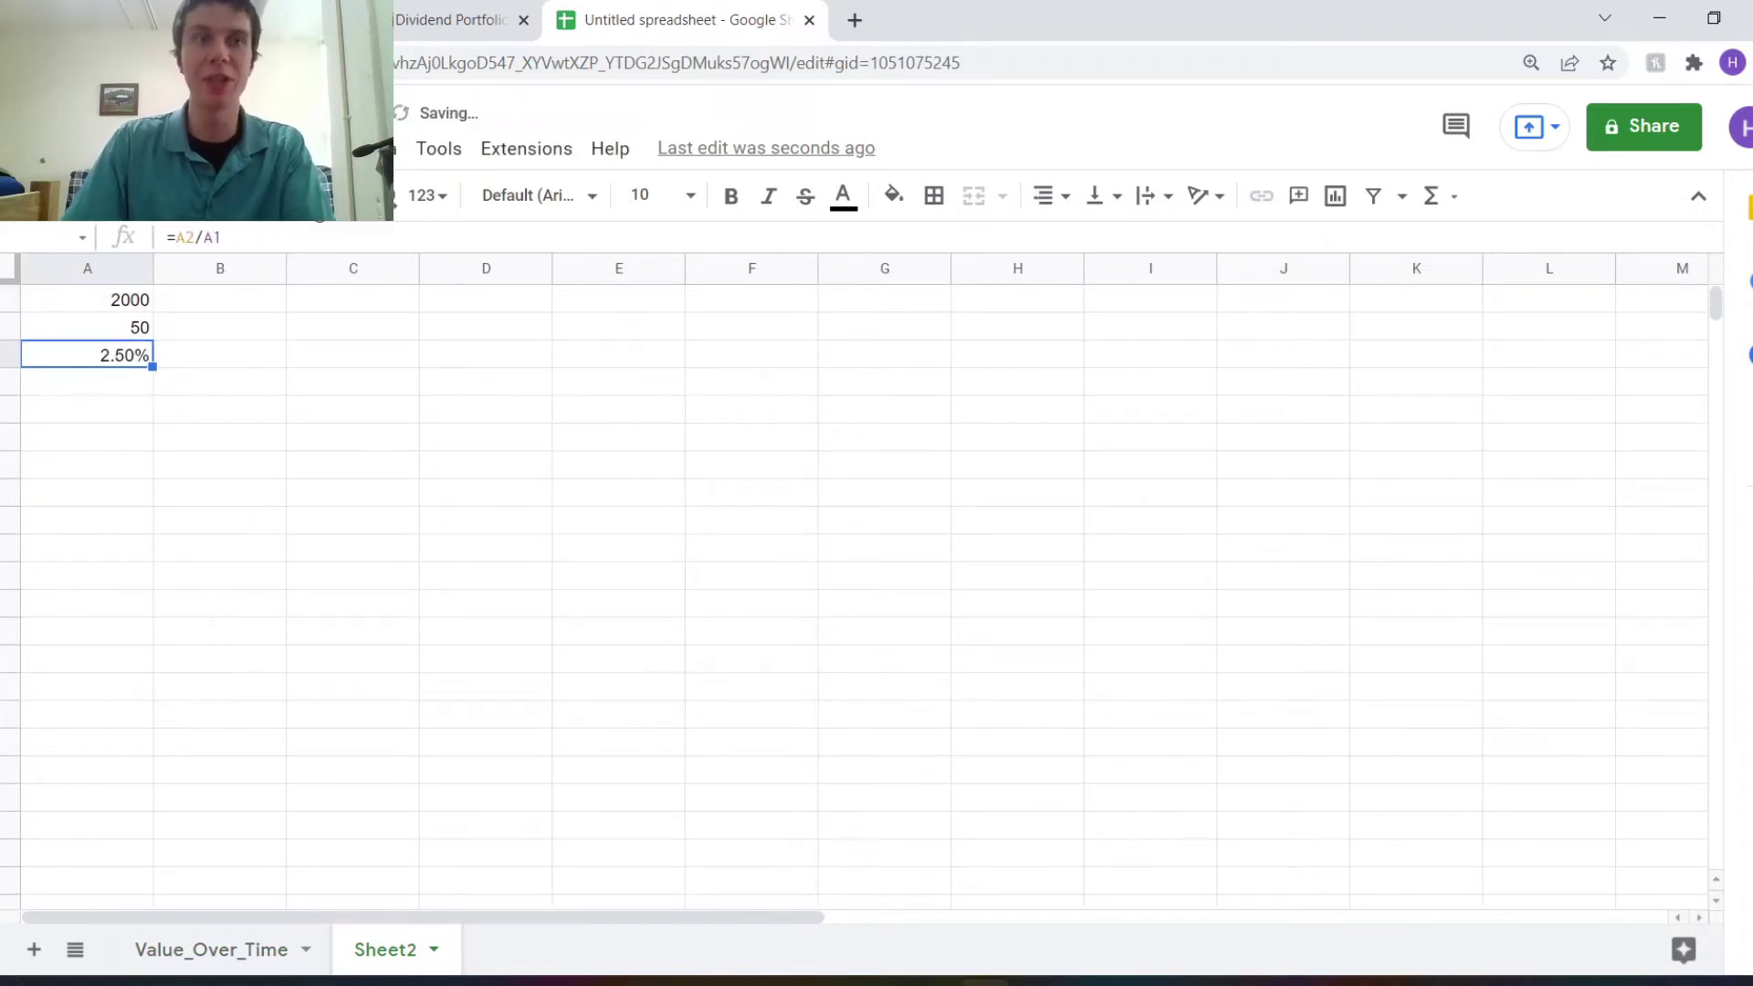
{"action": "left_click", "coordinate": [139, 304]}
{"action": "left_click", "coordinate": [140, 330]}
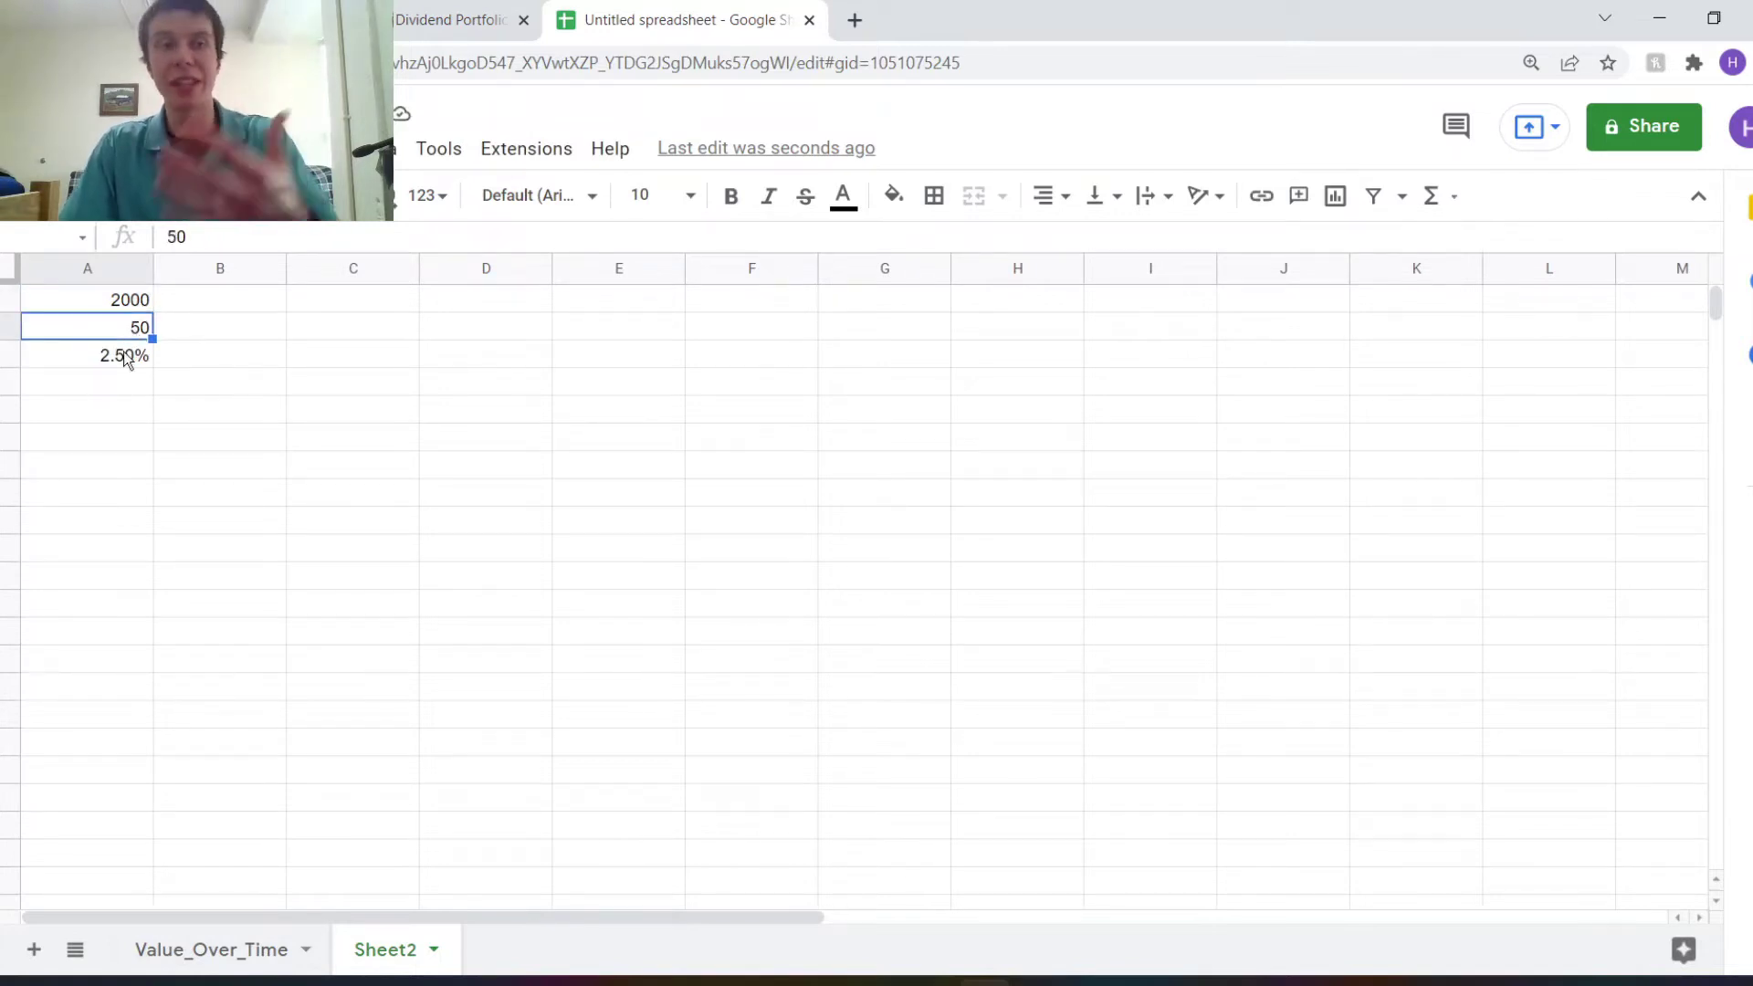
{"action": "left_click", "coordinate": [128, 356]}
Set the Portfolio Value cell G1 to =Sheet2!A1.
{"action": "left_click", "coordinate": [210, 954]}
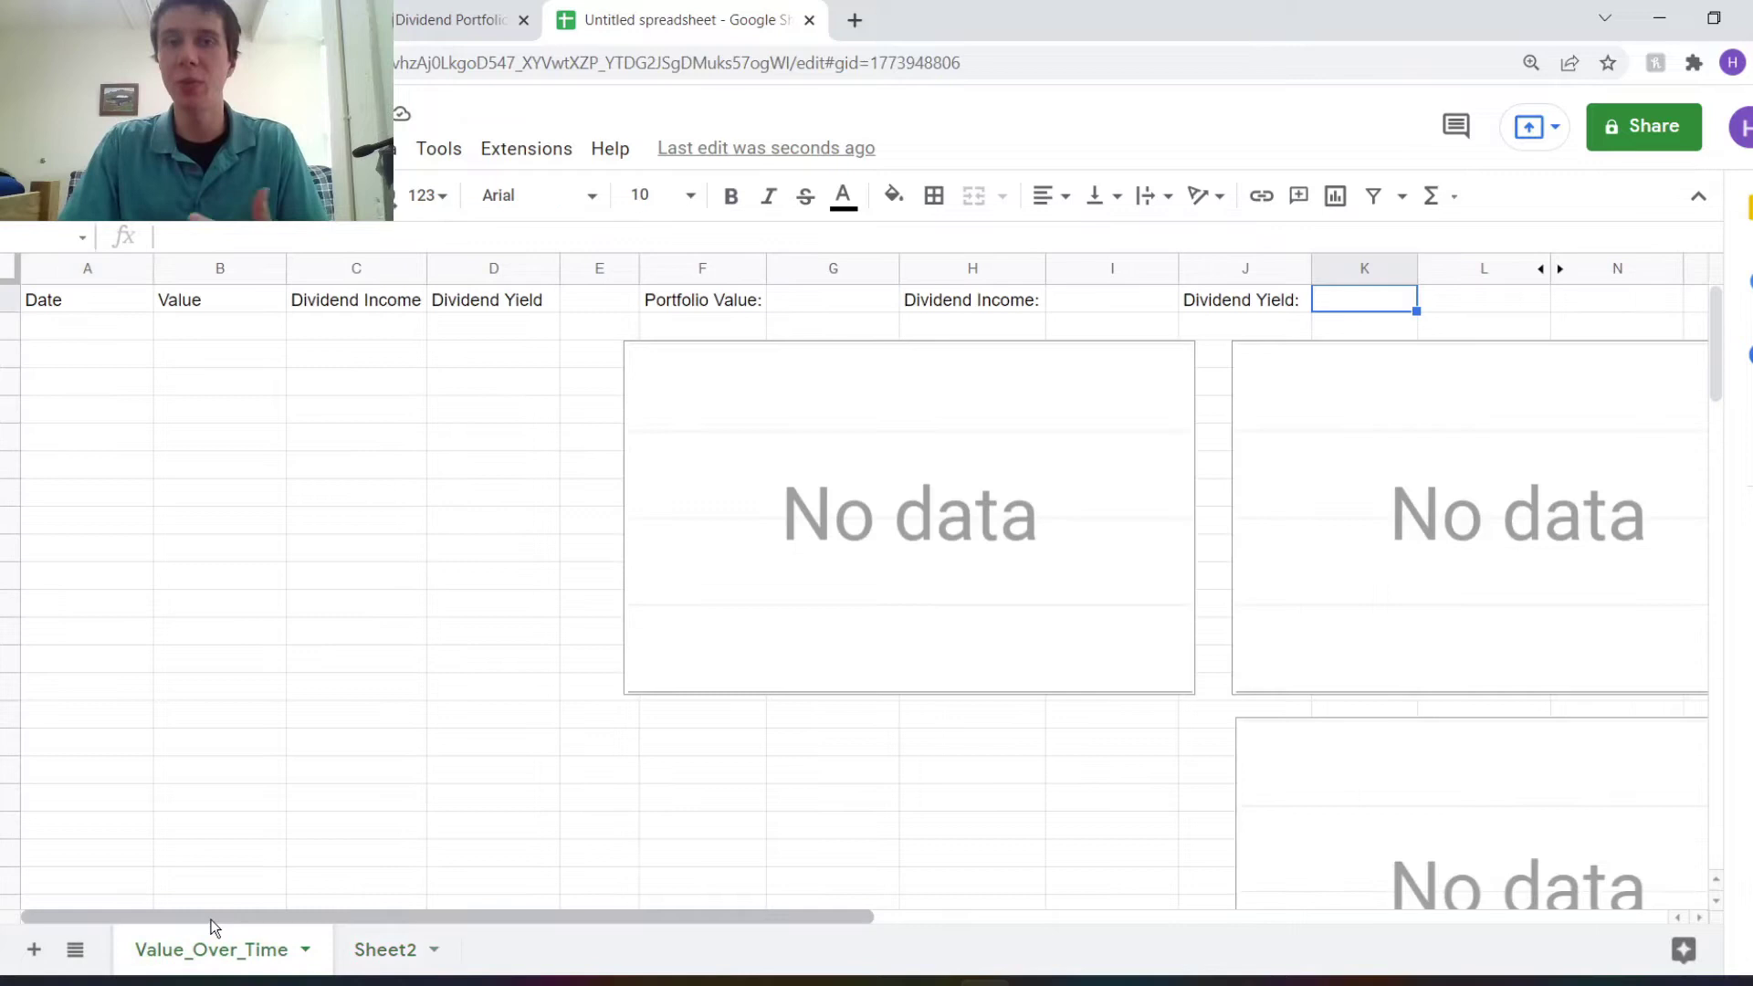
{"action": "left_click", "coordinate": [807, 311]}
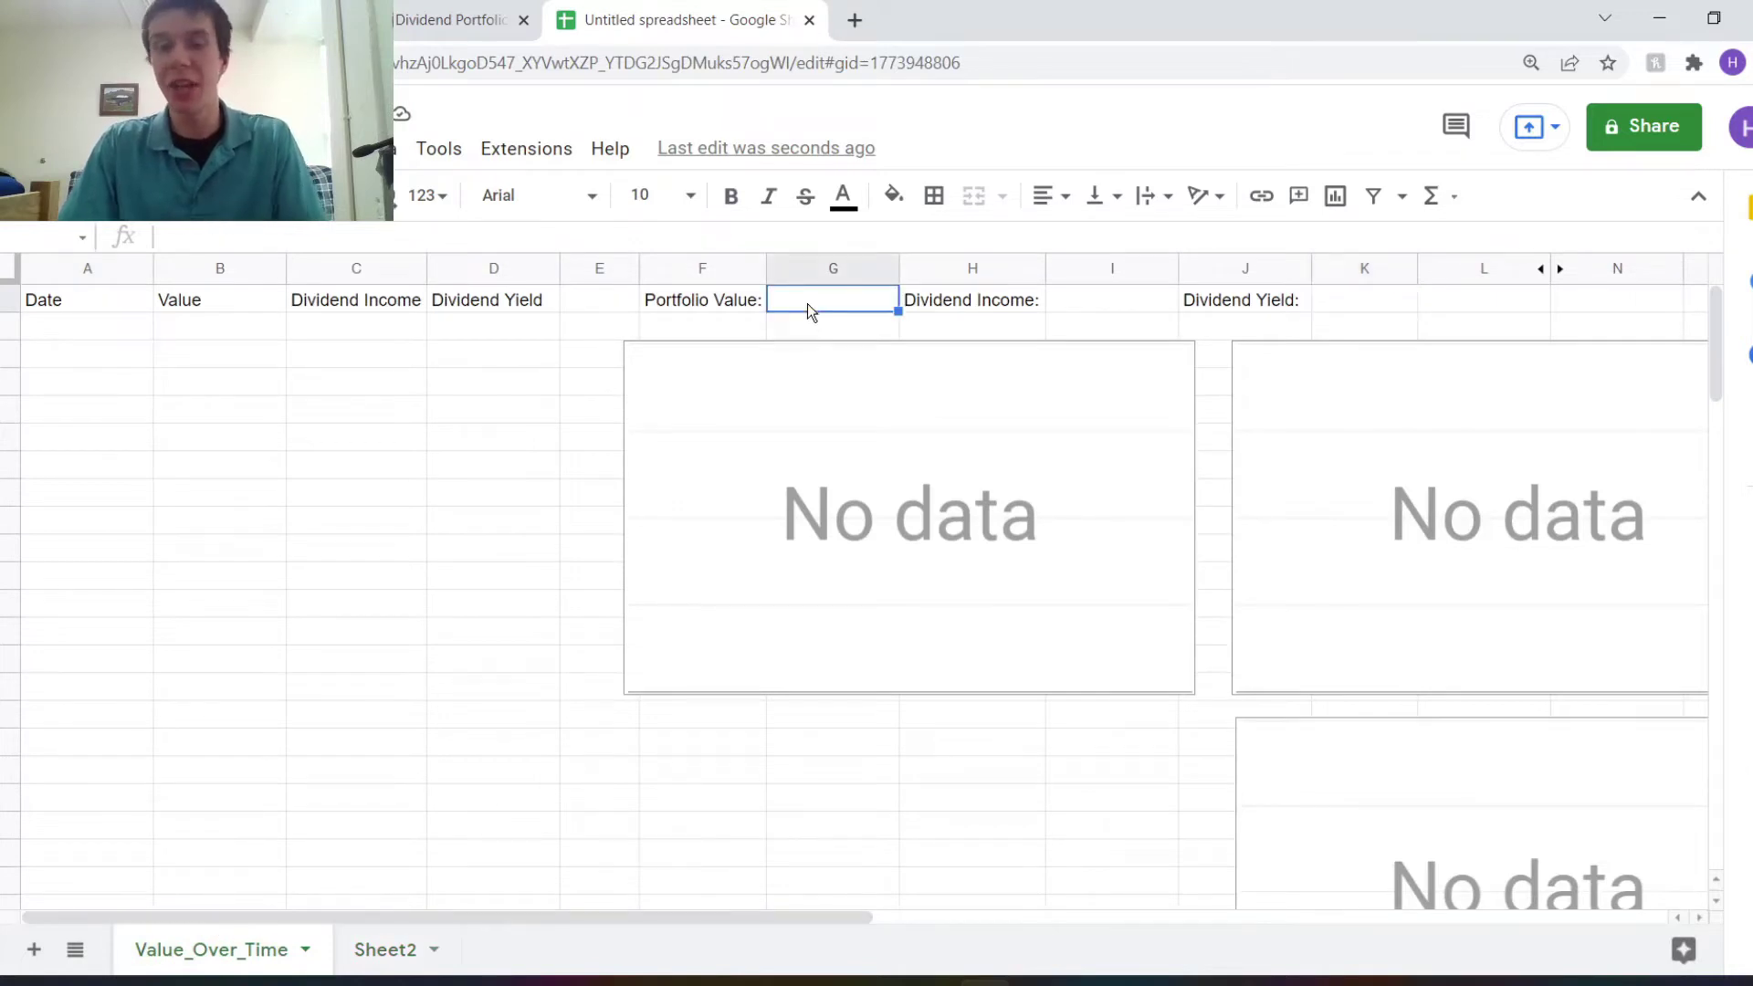
{"action": "type", "text": "="}
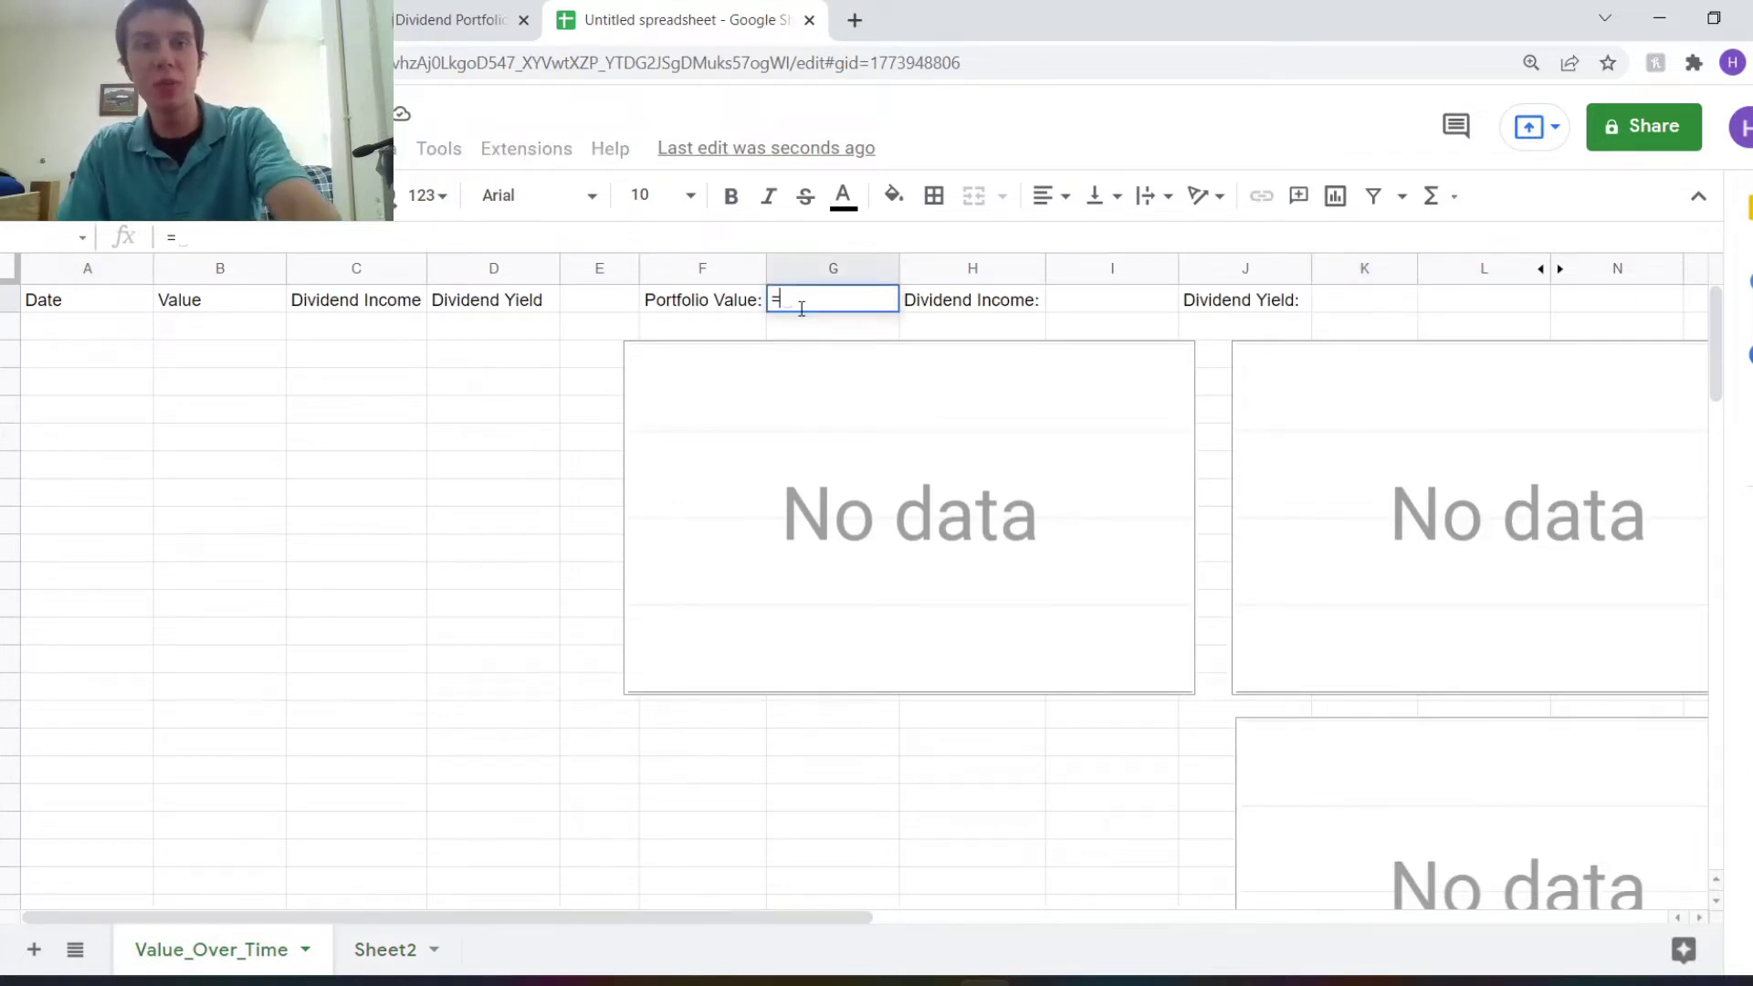
{"action": "left_click", "coordinate": [375, 971]}
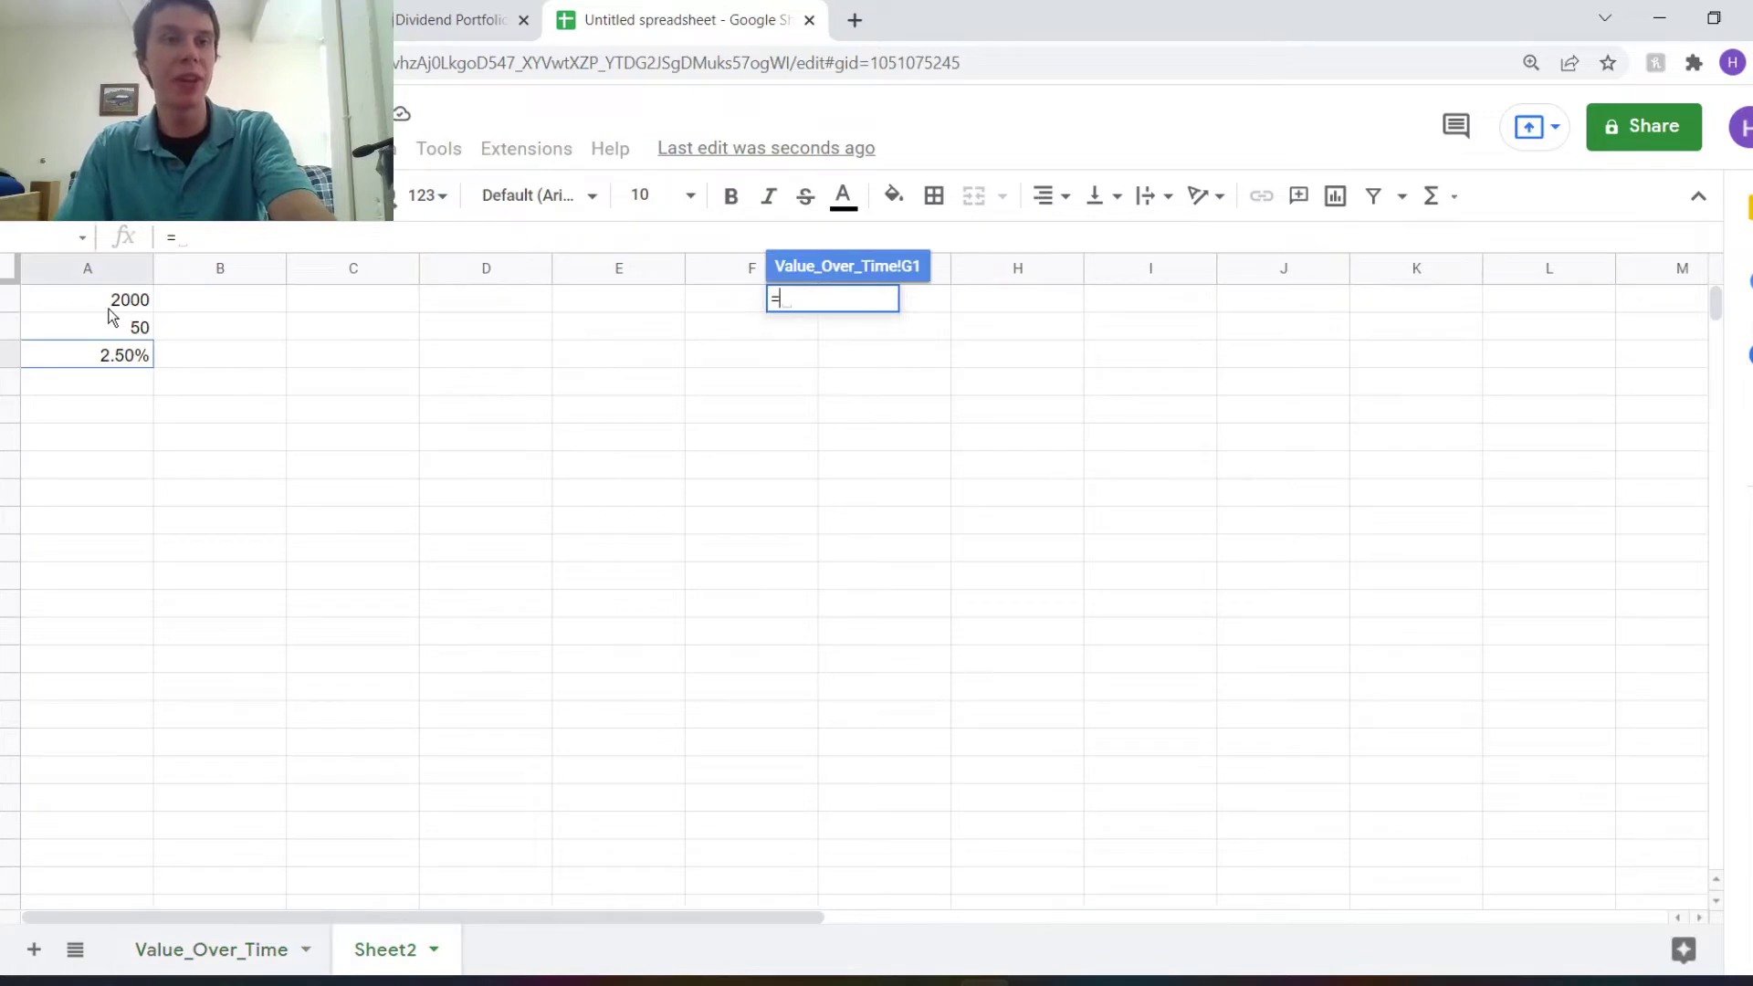
{"action": "left_click", "coordinate": [108, 307]}
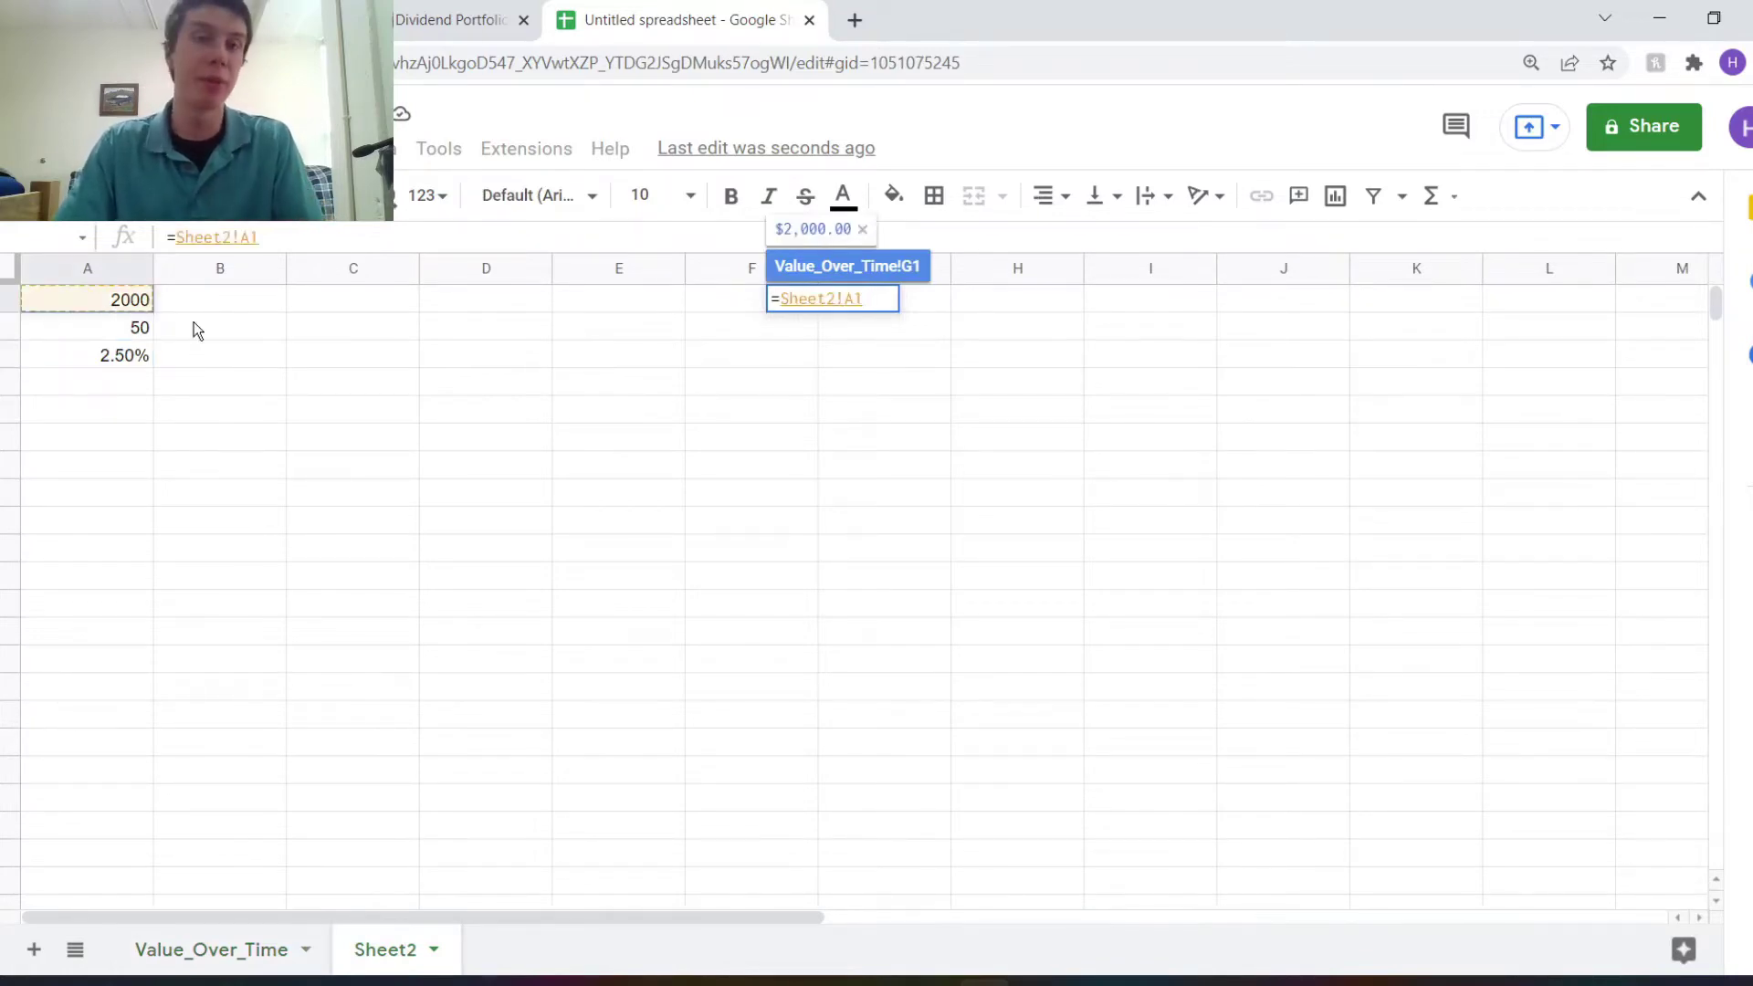
{"action": "key", "text": "Return"}
Set Dividend Income I1 to =Sheet2!A2 and Dividend Yield K1 to =Sheet2!A3.
{"action": "left_click", "coordinate": [1146, 310]}
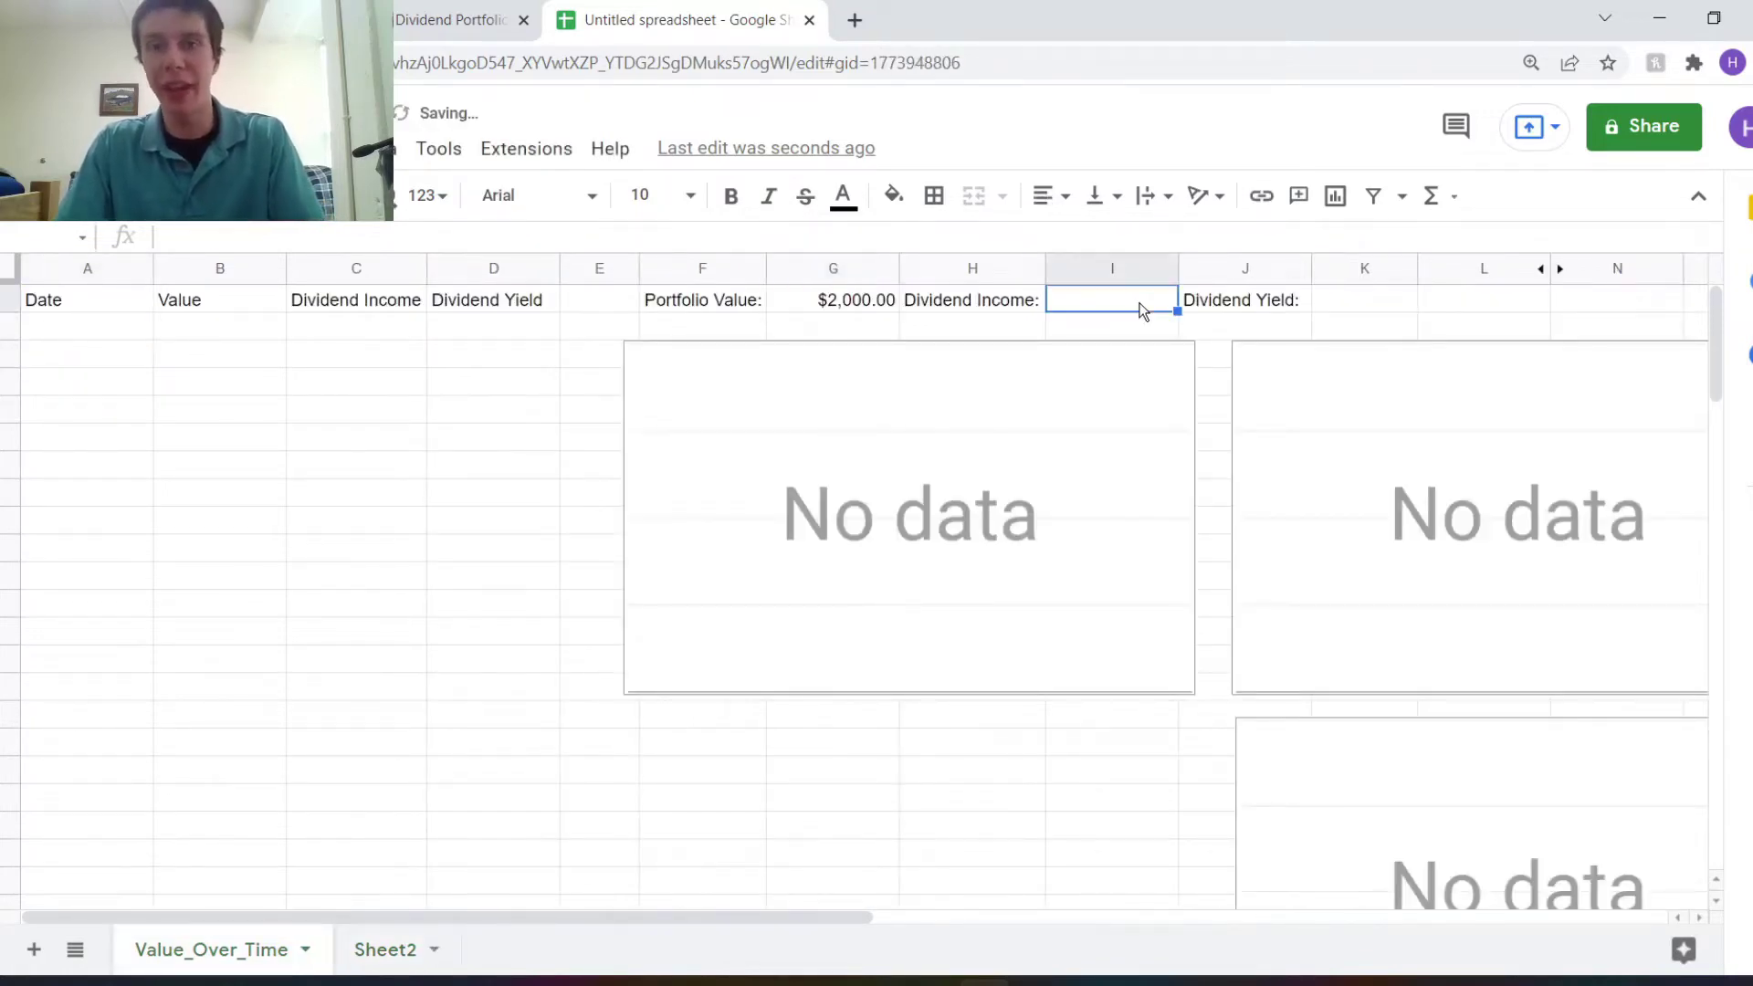
{"action": "type", "text": "="}
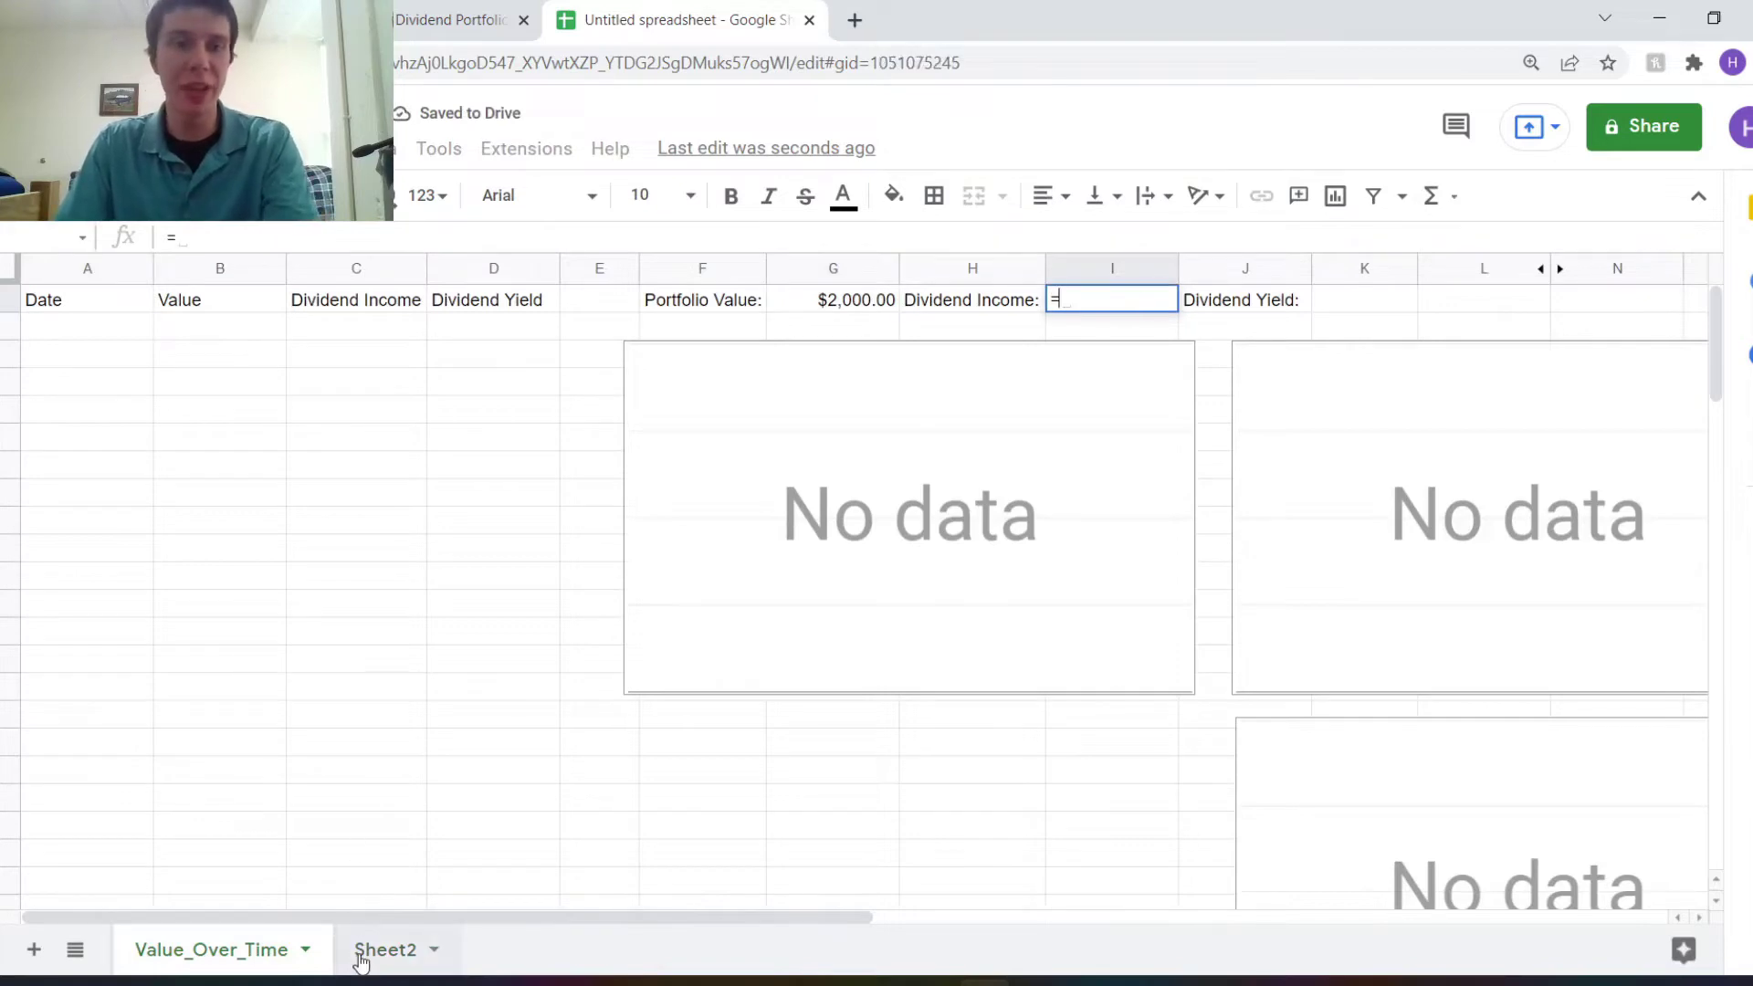
{"action": "left_click", "coordinate": [365, 950]}
{"action": "left_click", "coordinate": [118, 331]}
{"action": "key", "text": "Return"}
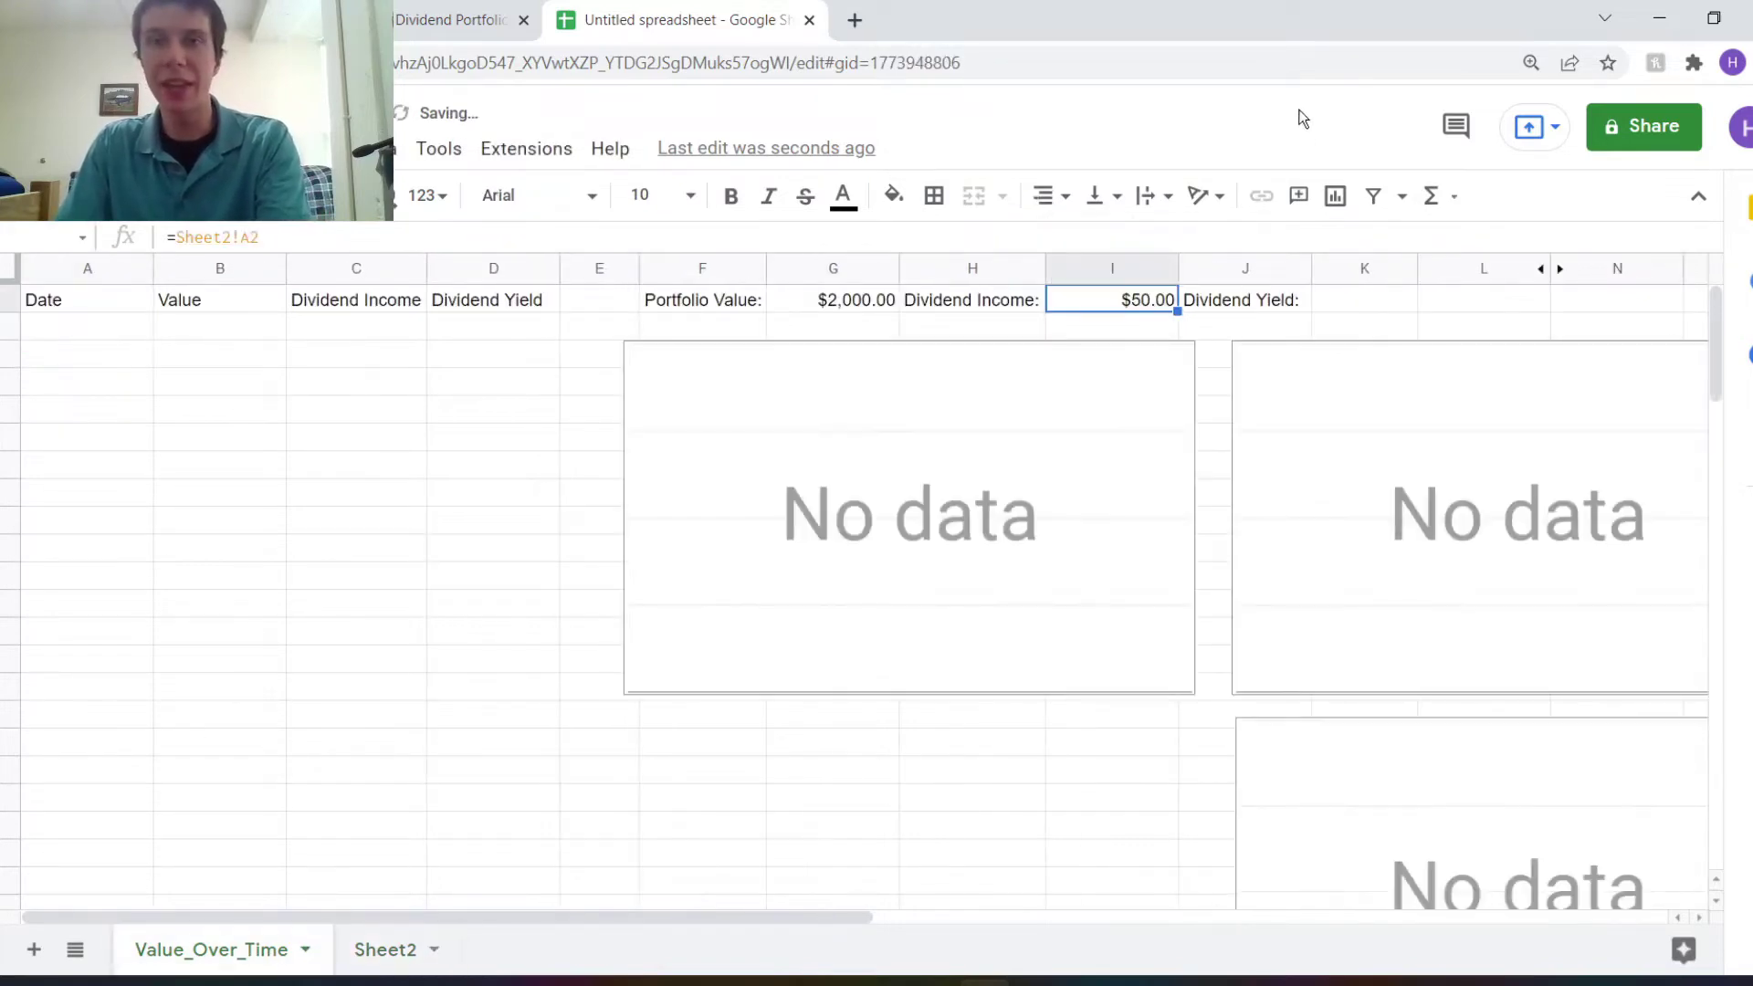
{"action": "left_click", "coordinate": [1355, 302]}
{"action": "type", "text": "="}
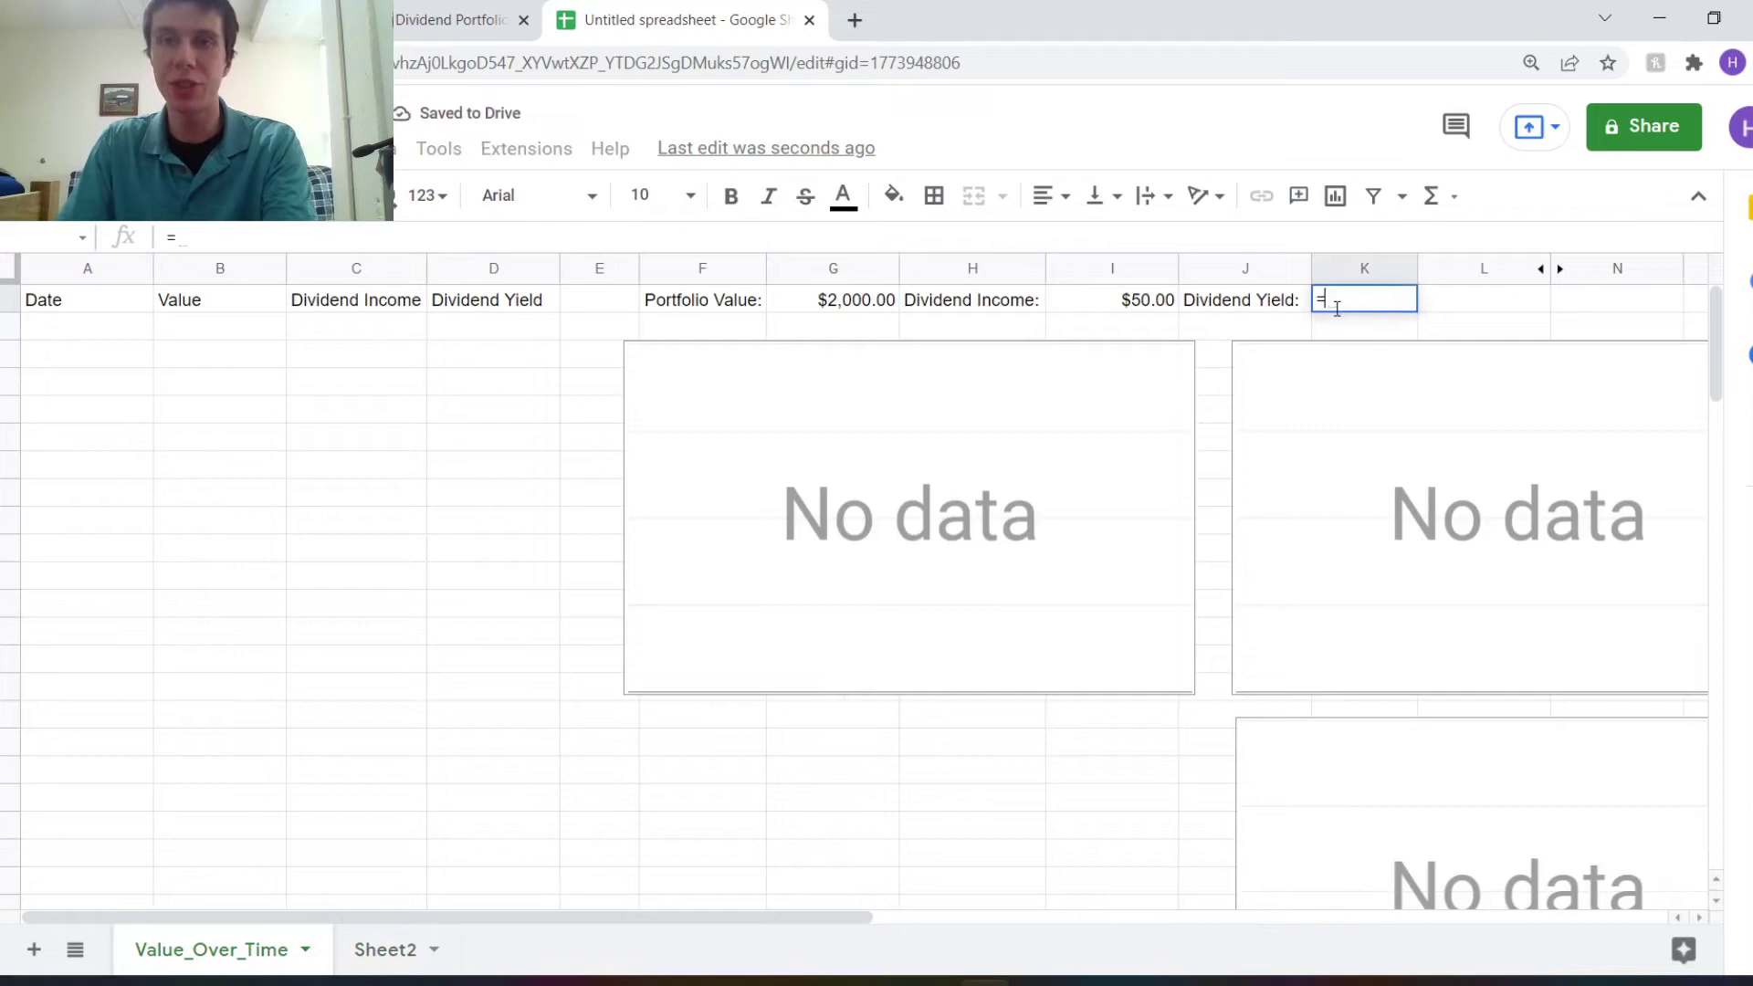
{"action": "left_click", "coordinate": [365, 949]}
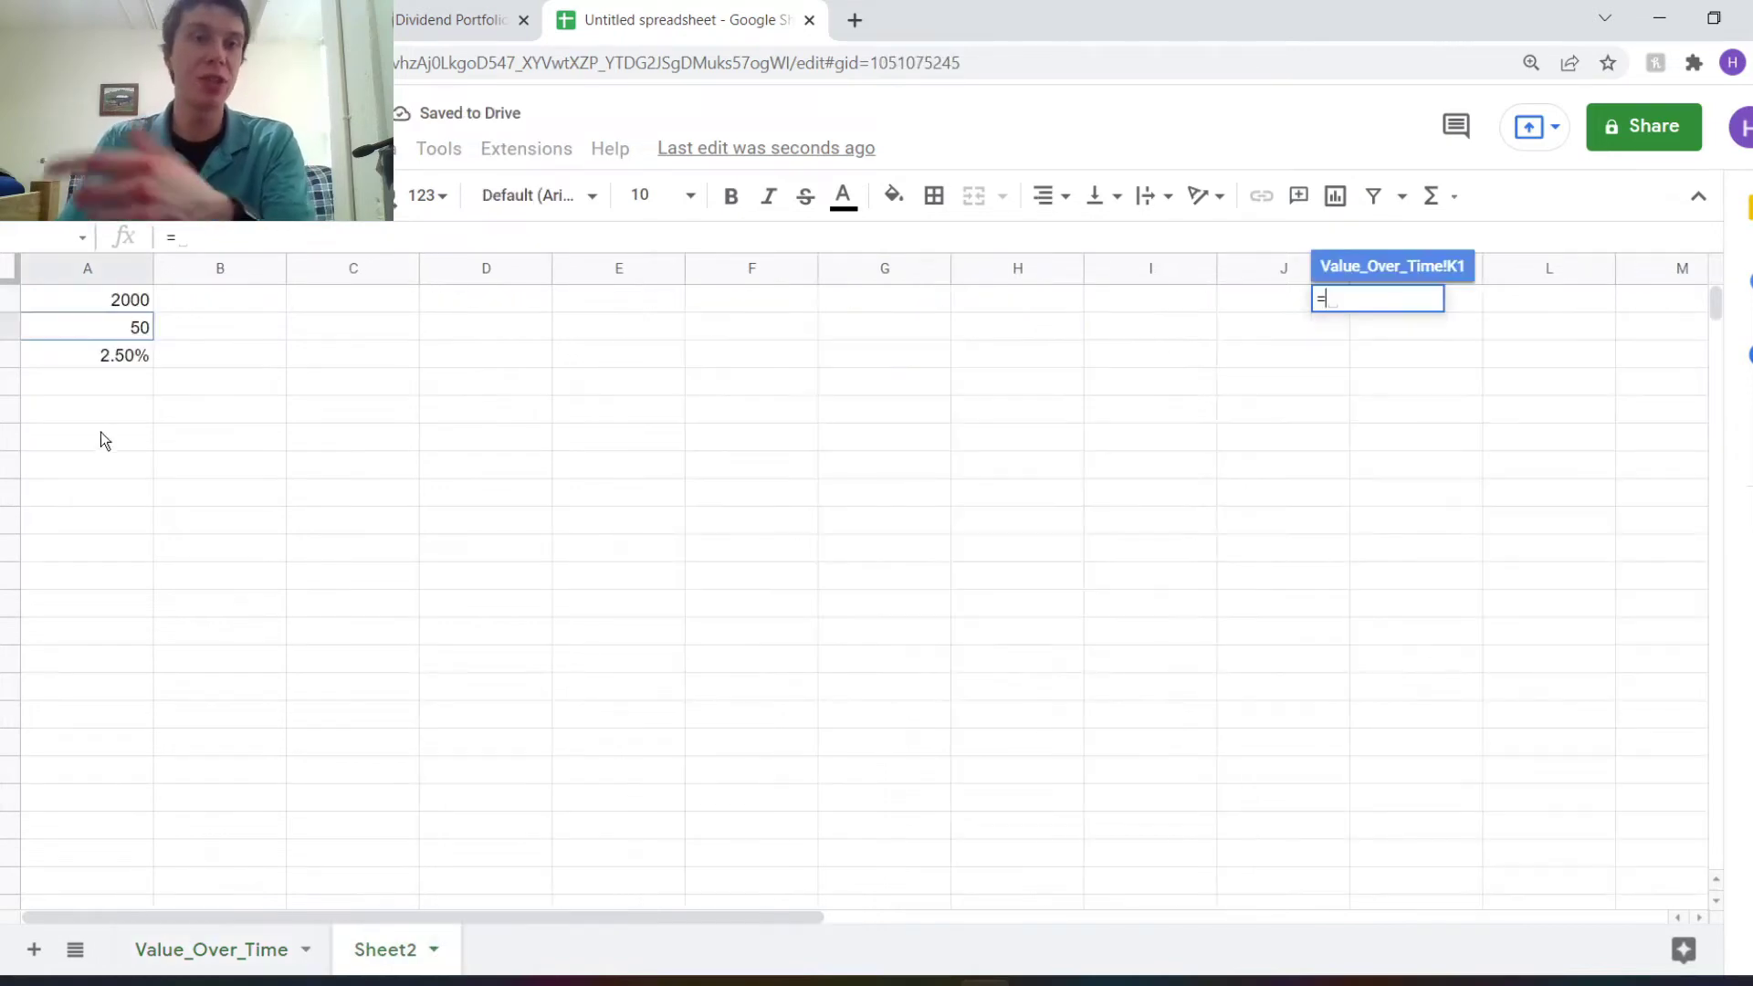
{"action": "left_click", "coordinate": [103, 356]}
{"action": "key", "text": "Return"}
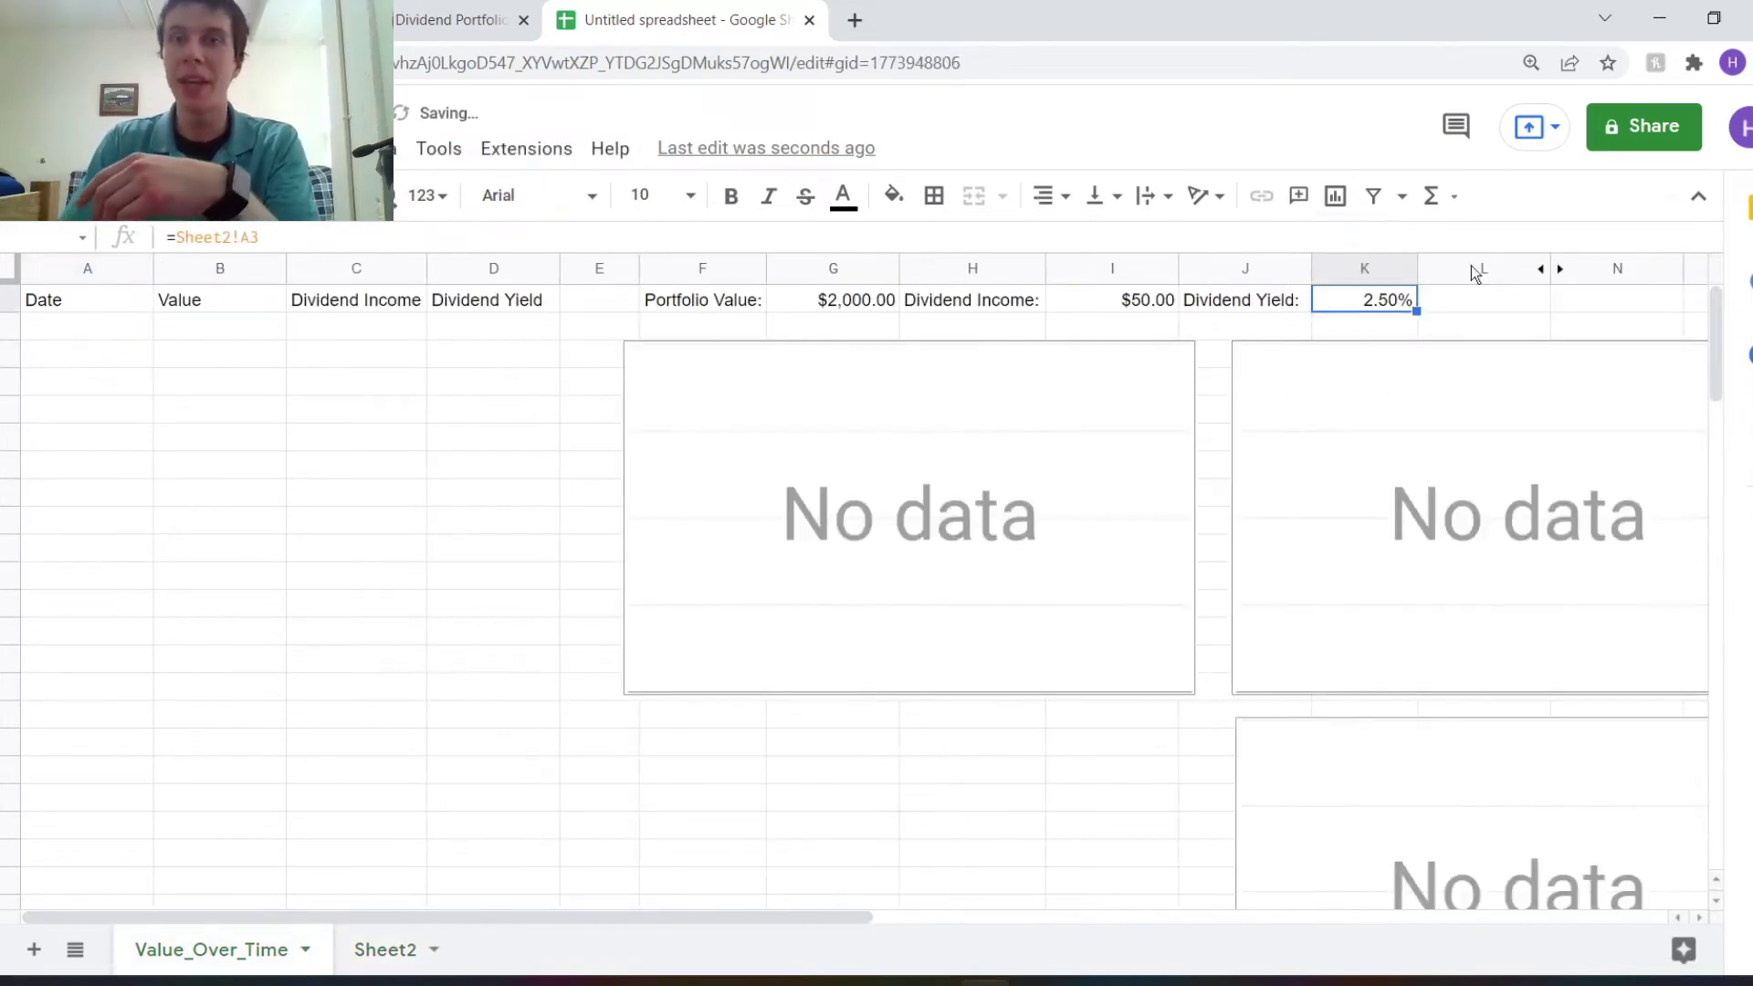
Change Sheet2's A1 portfolio value to 2500.
{"action": "left_click", "coordinate": [815, 304]}
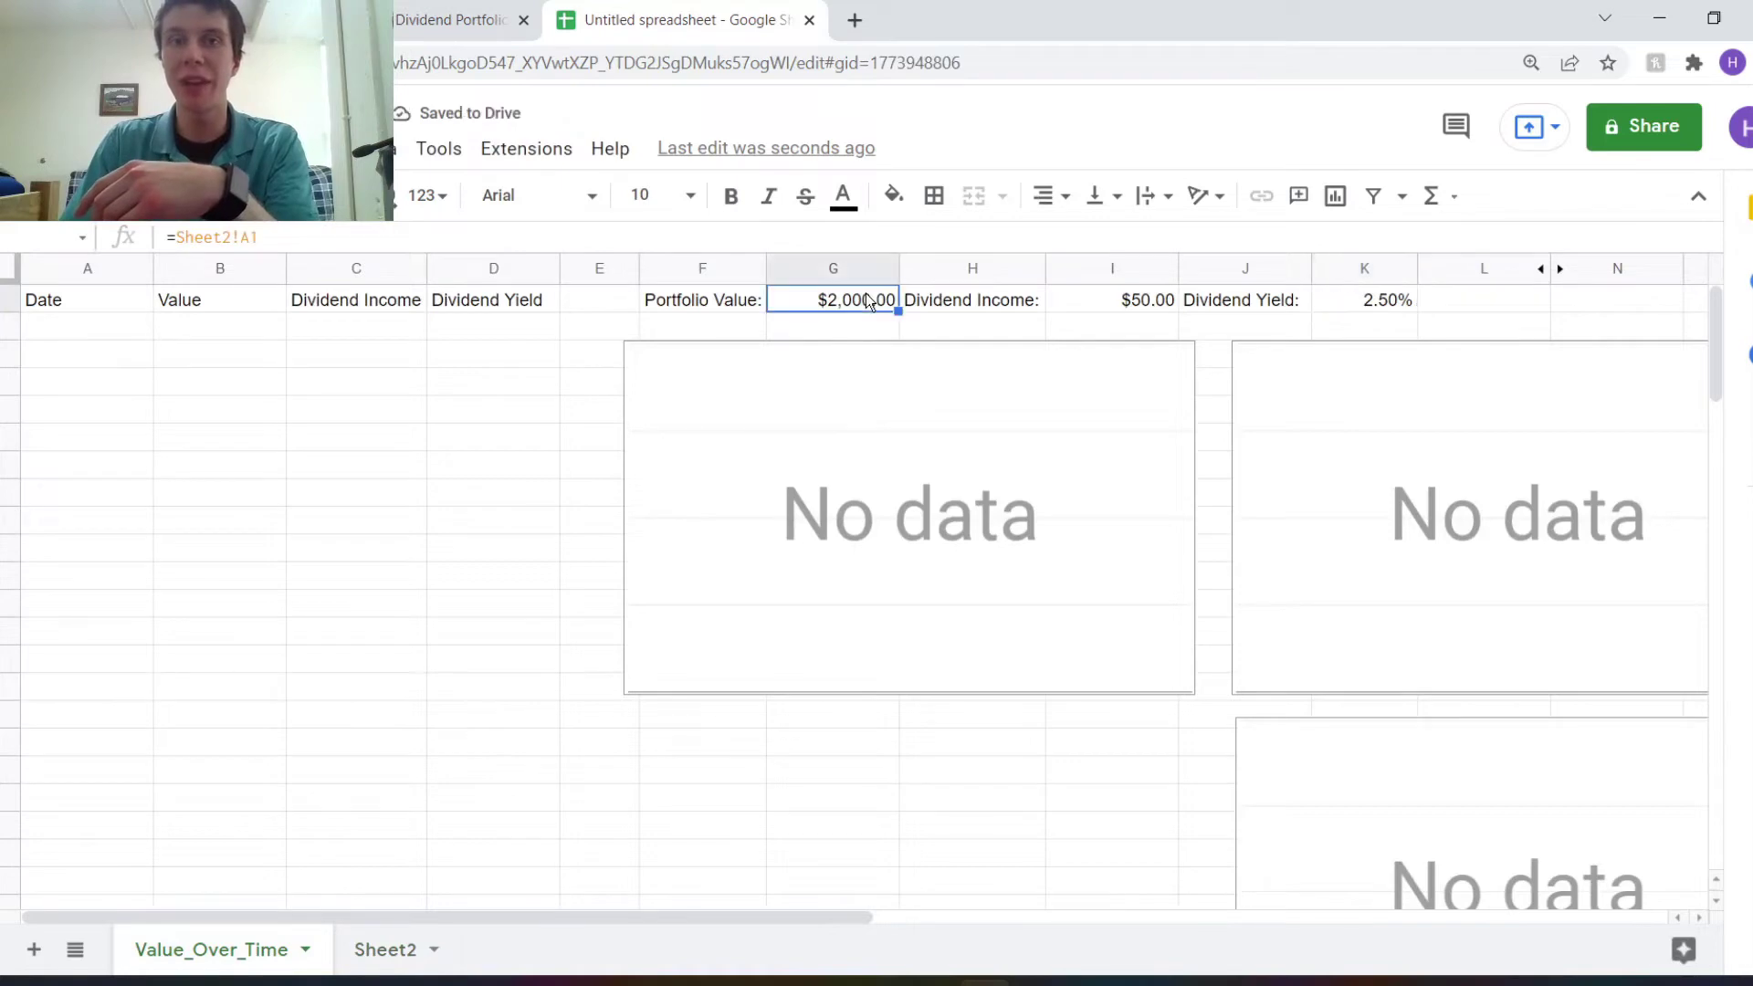
{"action": "left_click", "coordinate": [385, 954]}
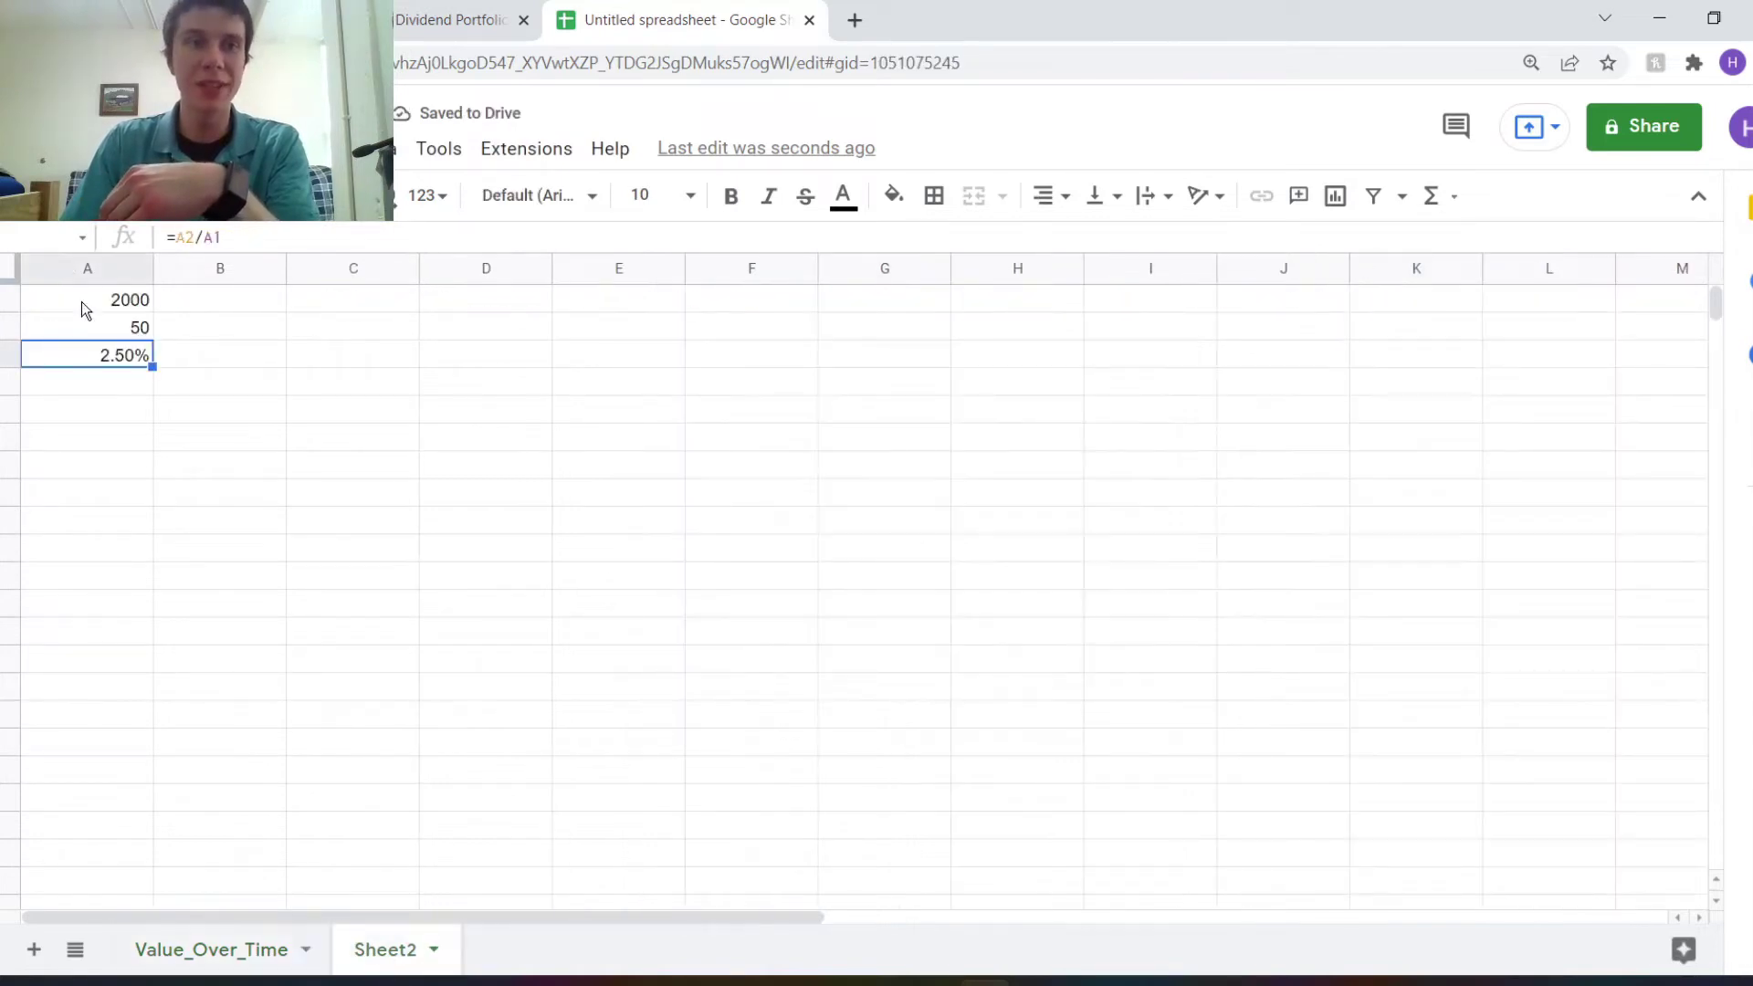
{"action": "left_click", "coordinate": [83, 307]}
{"action": "type", "text": "2500"}
{"action": "key", "text": "Return"}
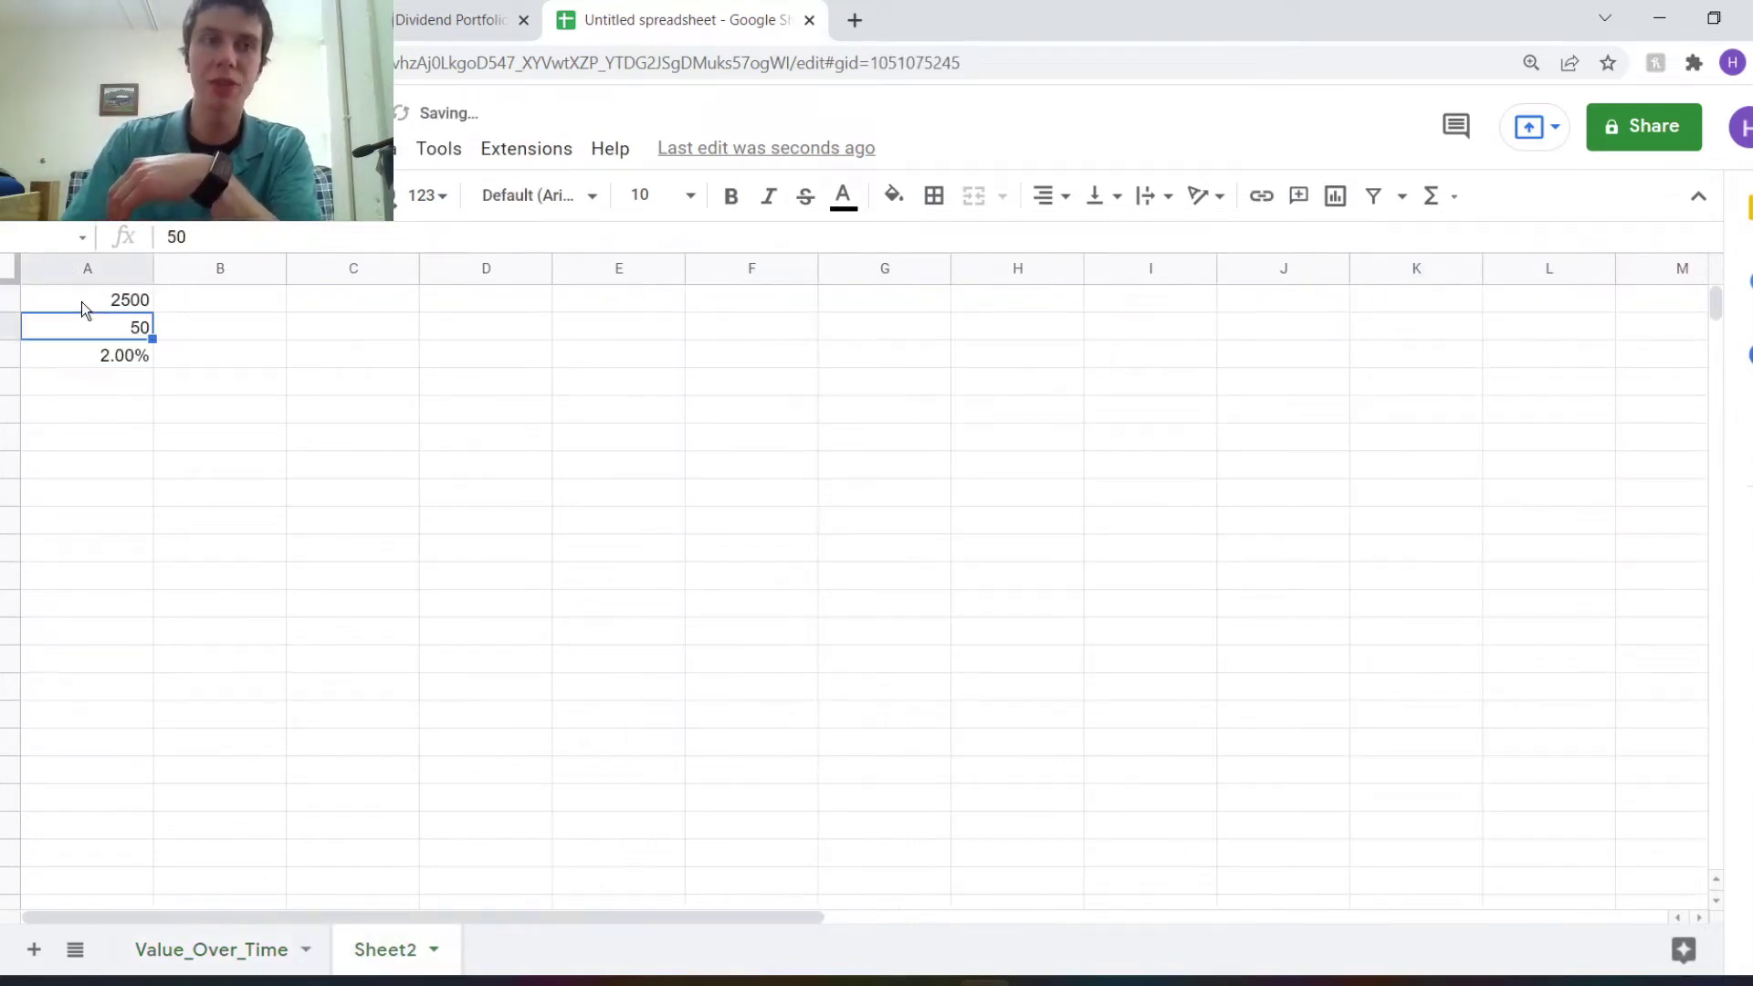
Check the updated $2,500.00 and 2.00% figures, then start a new Apps Script project.
{"action": "left_click", "coordinate": [234, 950]}
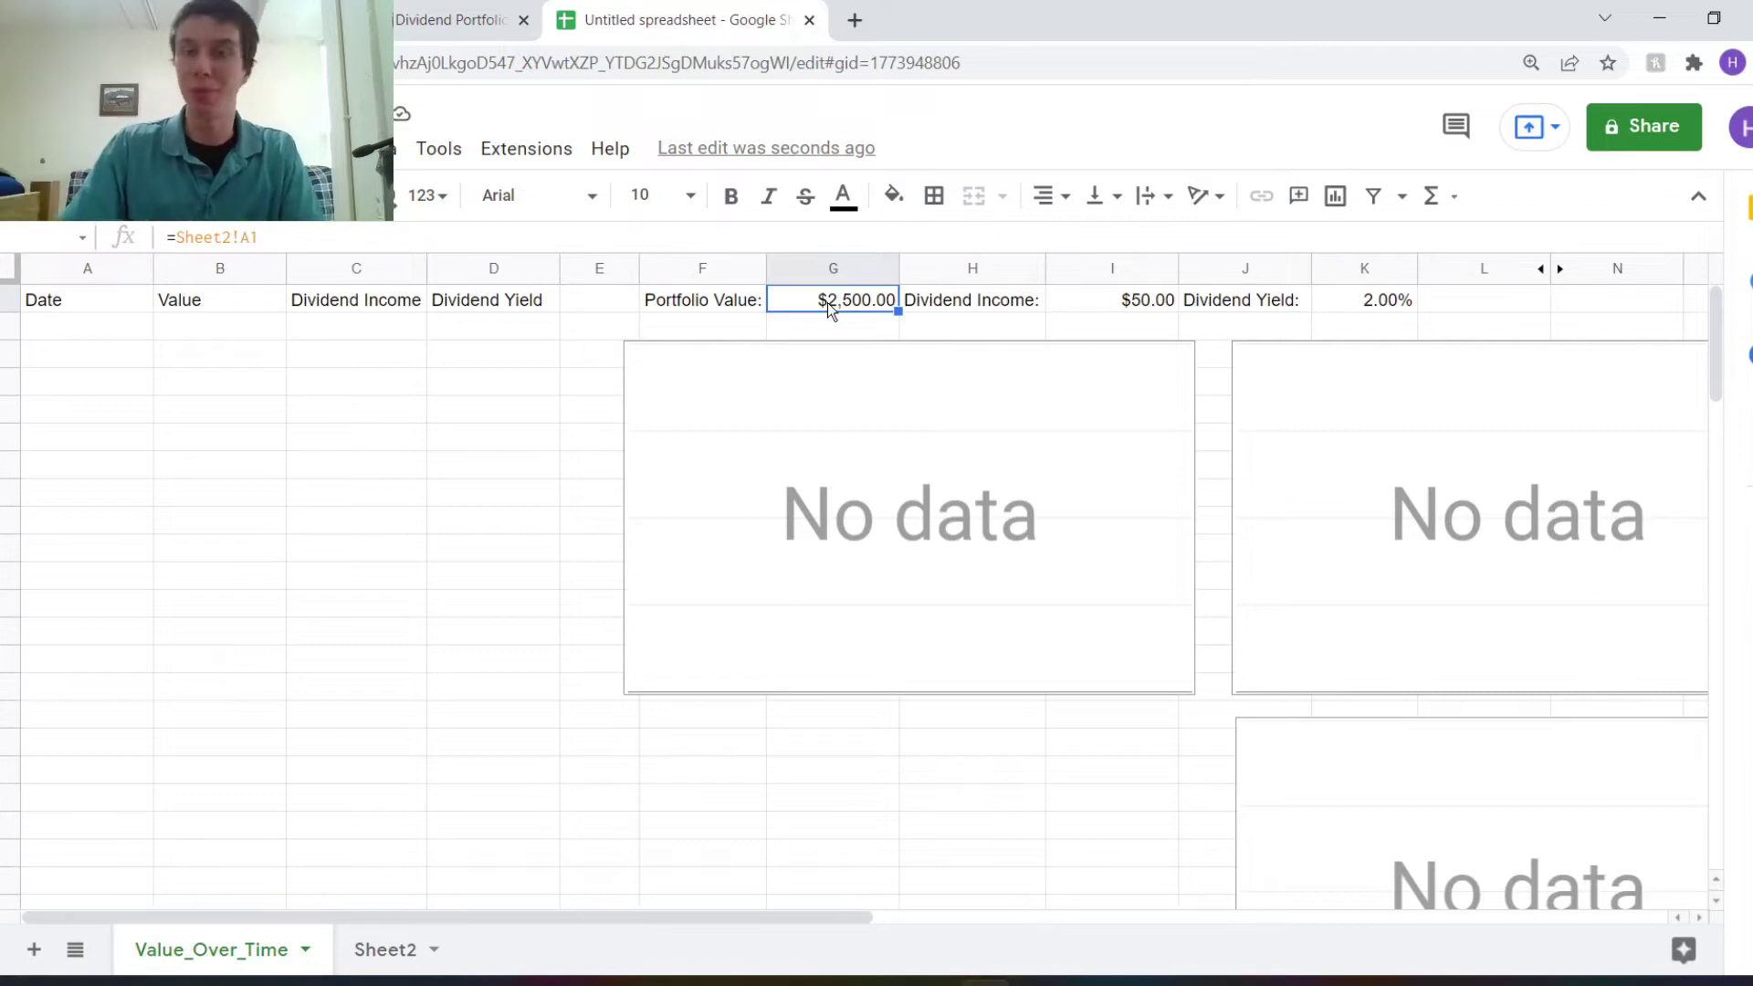
{"action": "left_click", "coordinate": [503, 160]}
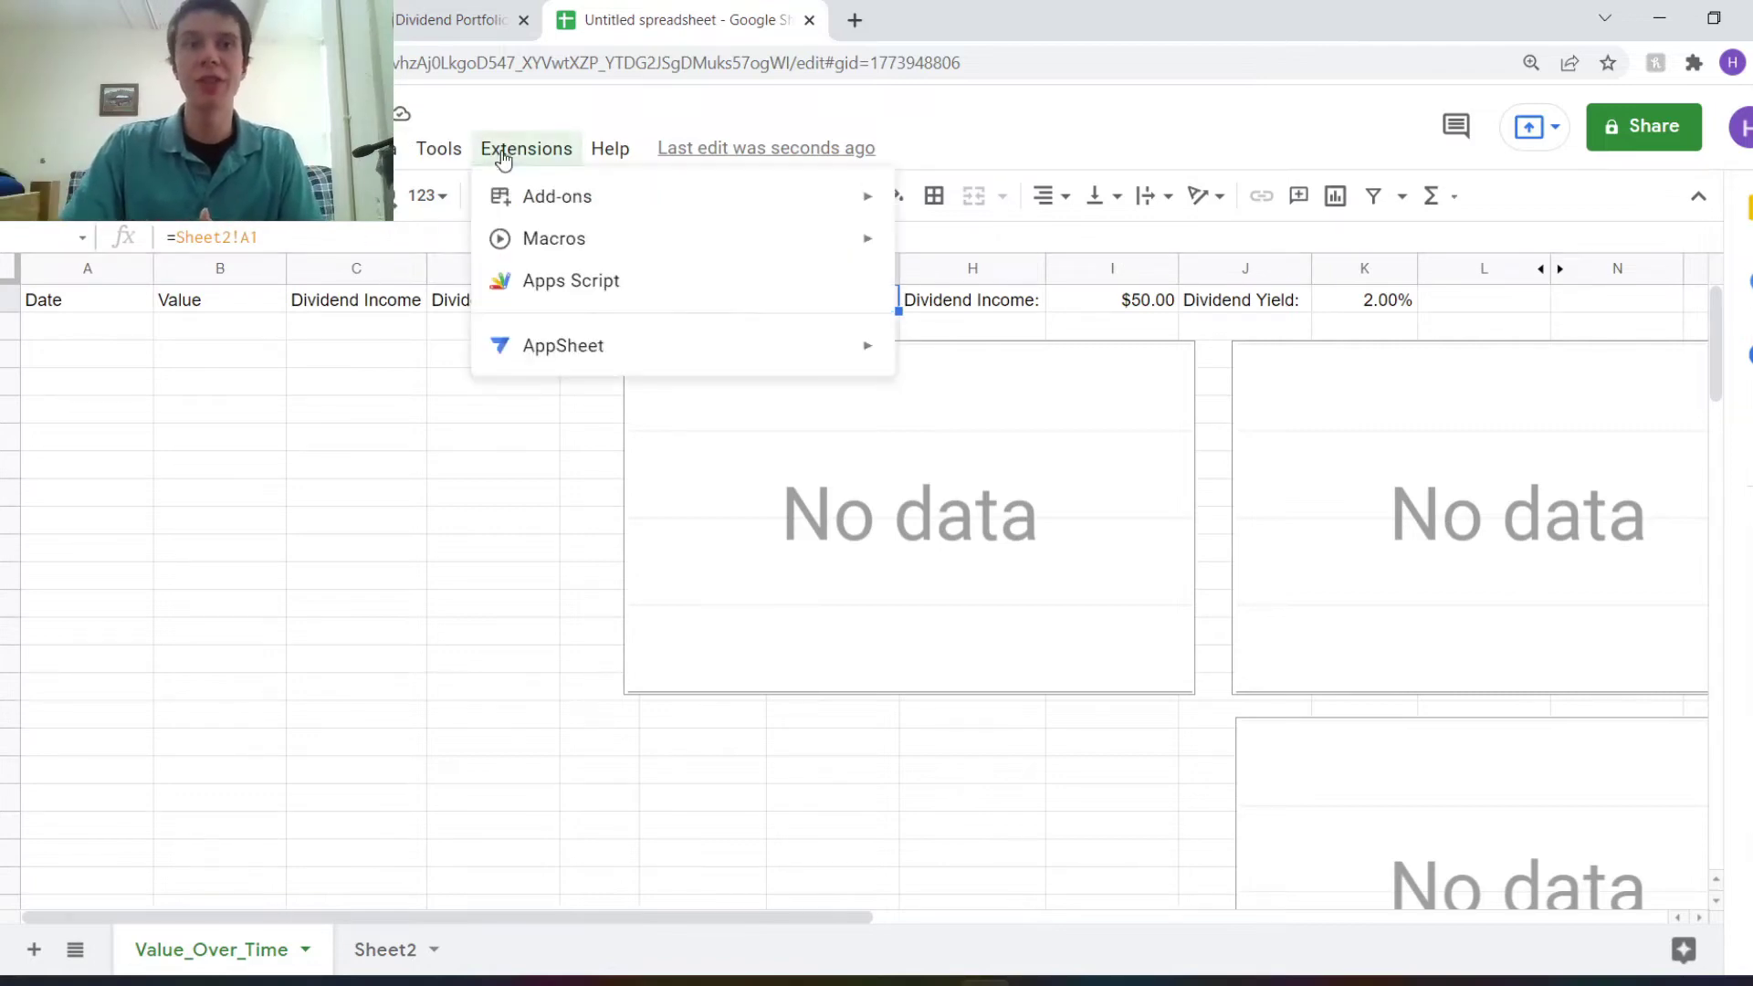
{"action": "left_click", "coordinate": [523, 284]}
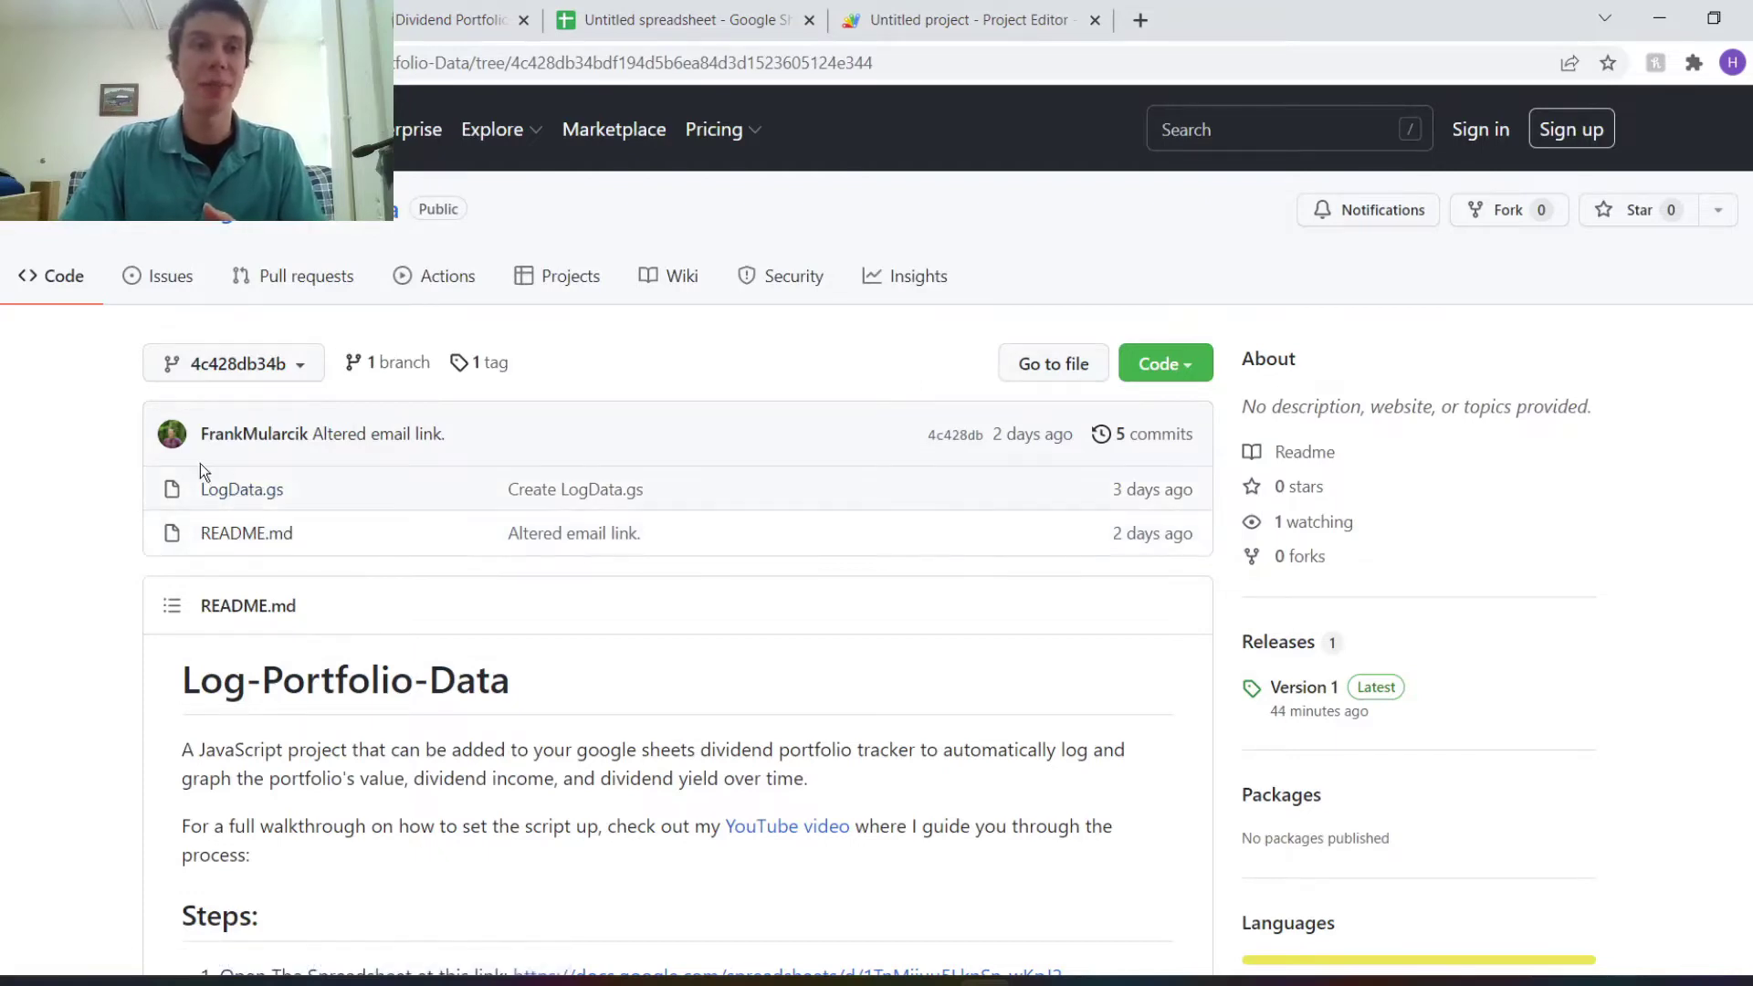
Open LogData.gs in the repository and copy all of its code.
{"action": "left_click", "coordinate": [230, 493]}
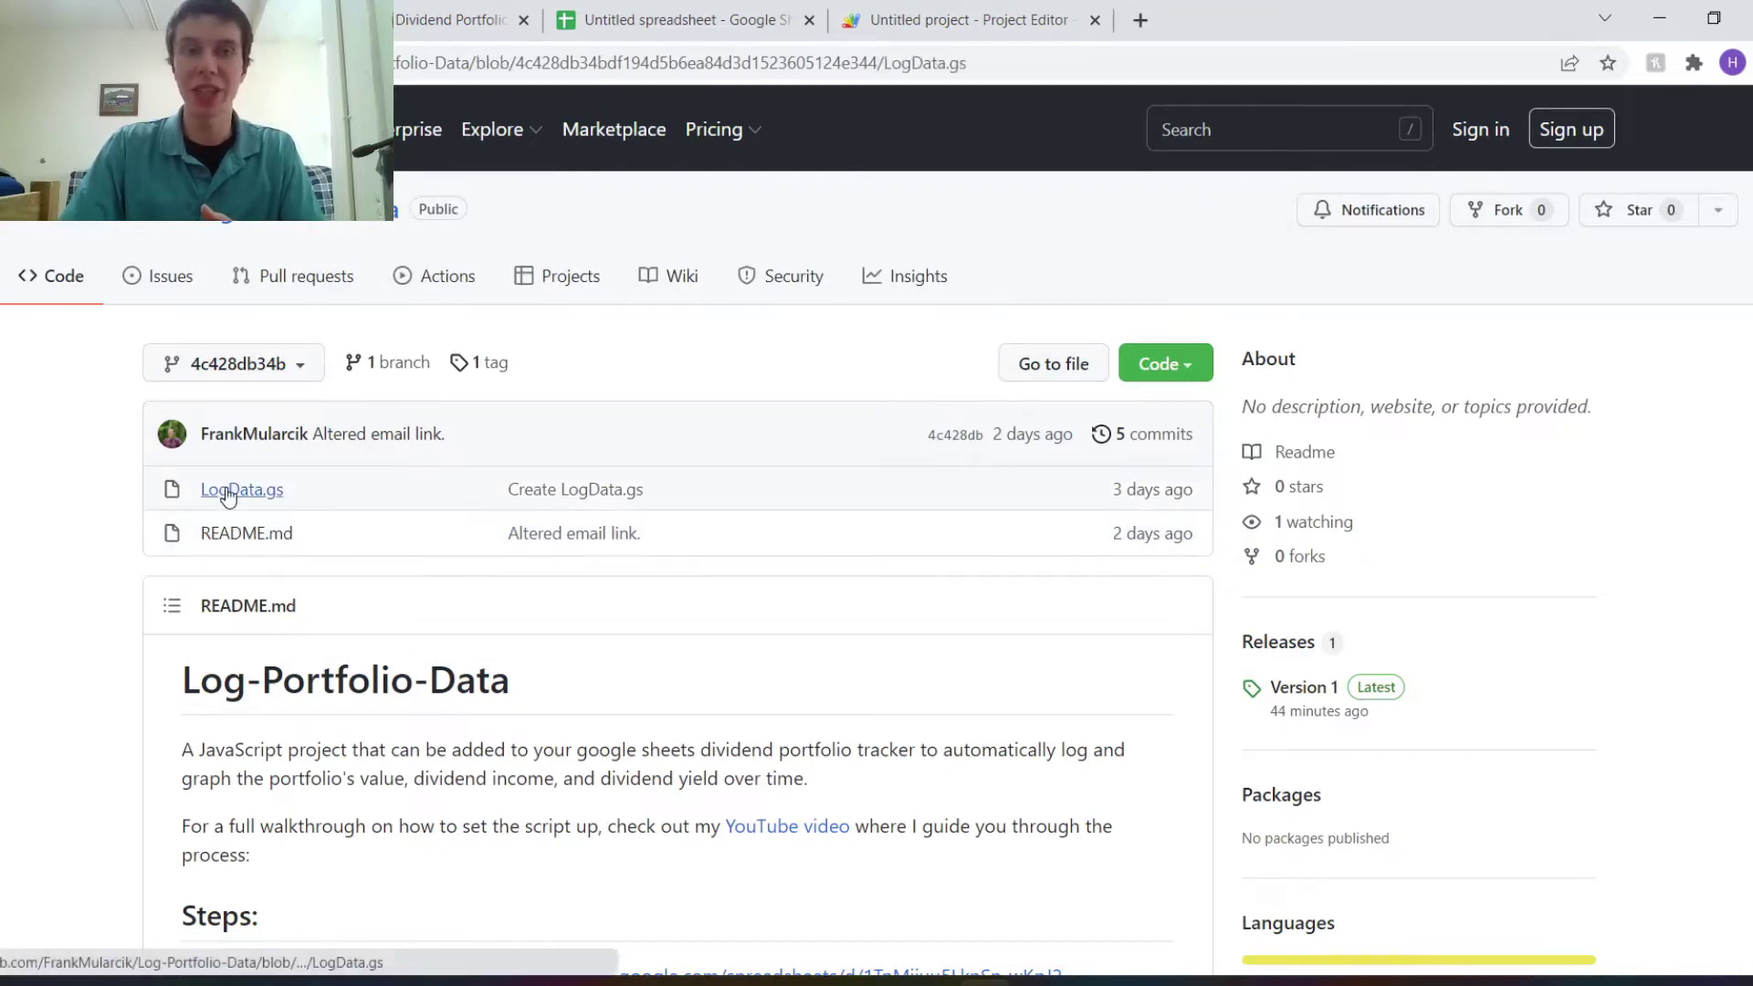
{"action": "scroll", "coordinate": [330, 394], "scroll_direction": "down", "scroll_amount": 15}
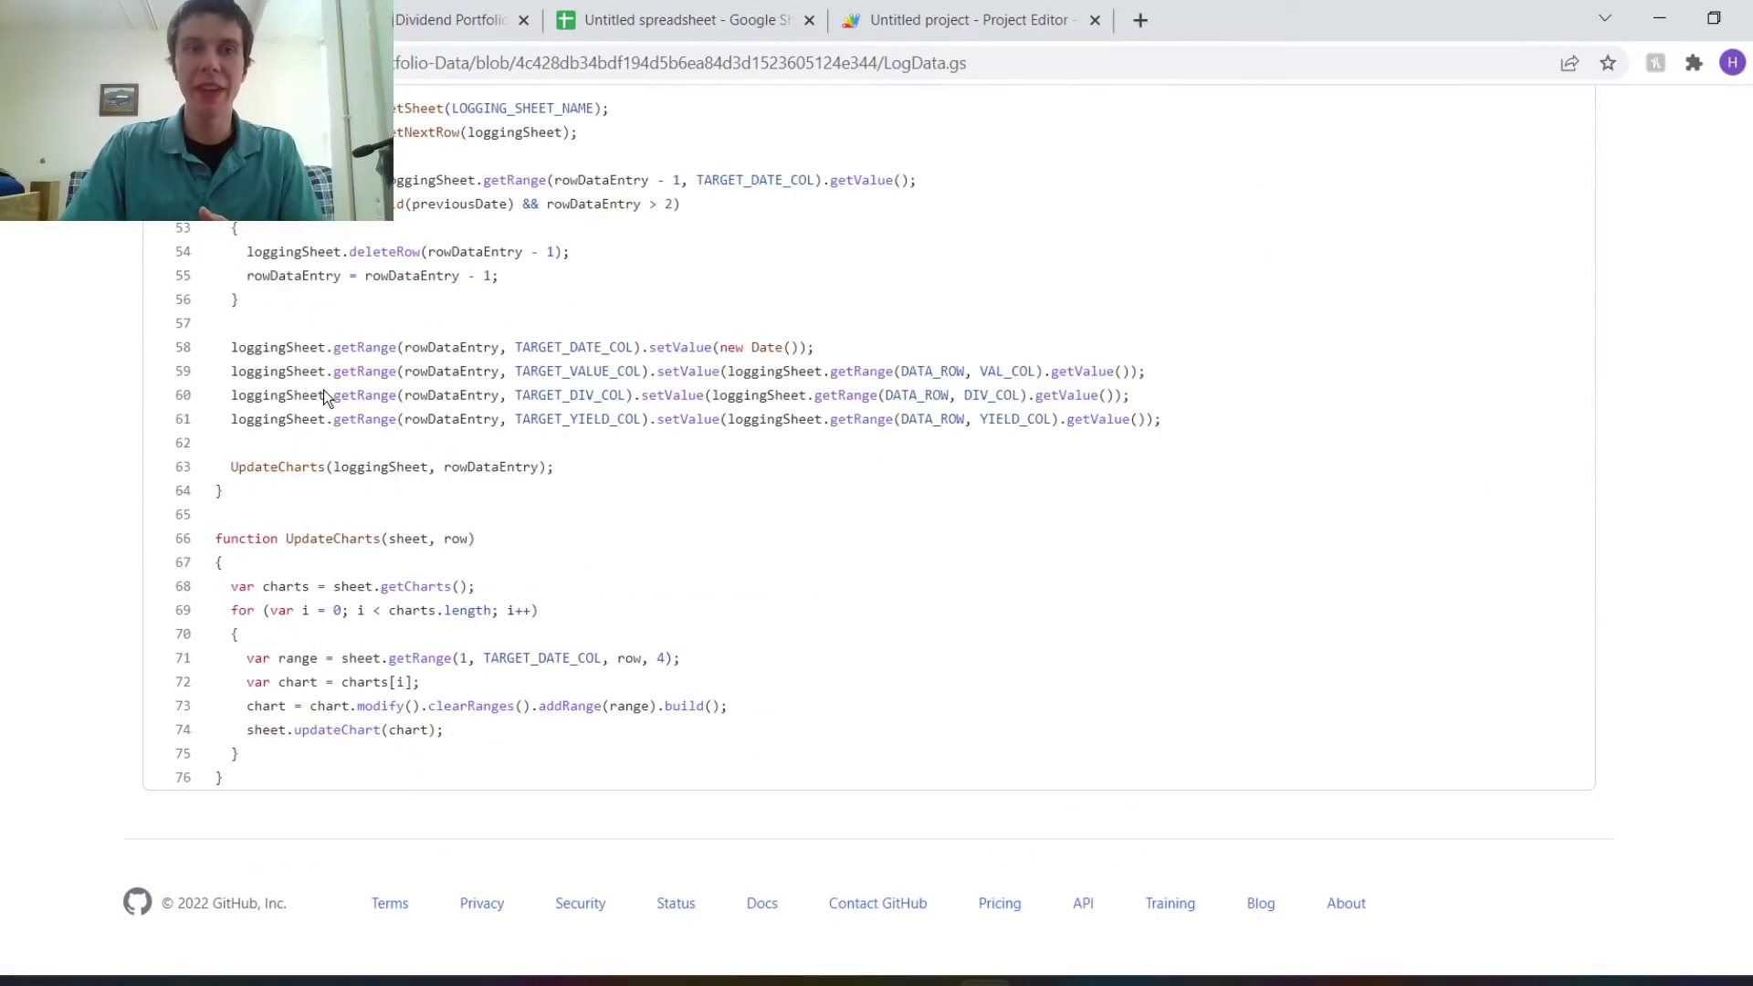
{"action": "left_click_drag", "start_coordinate": [228, 781], "coordinate": [204, 615]}
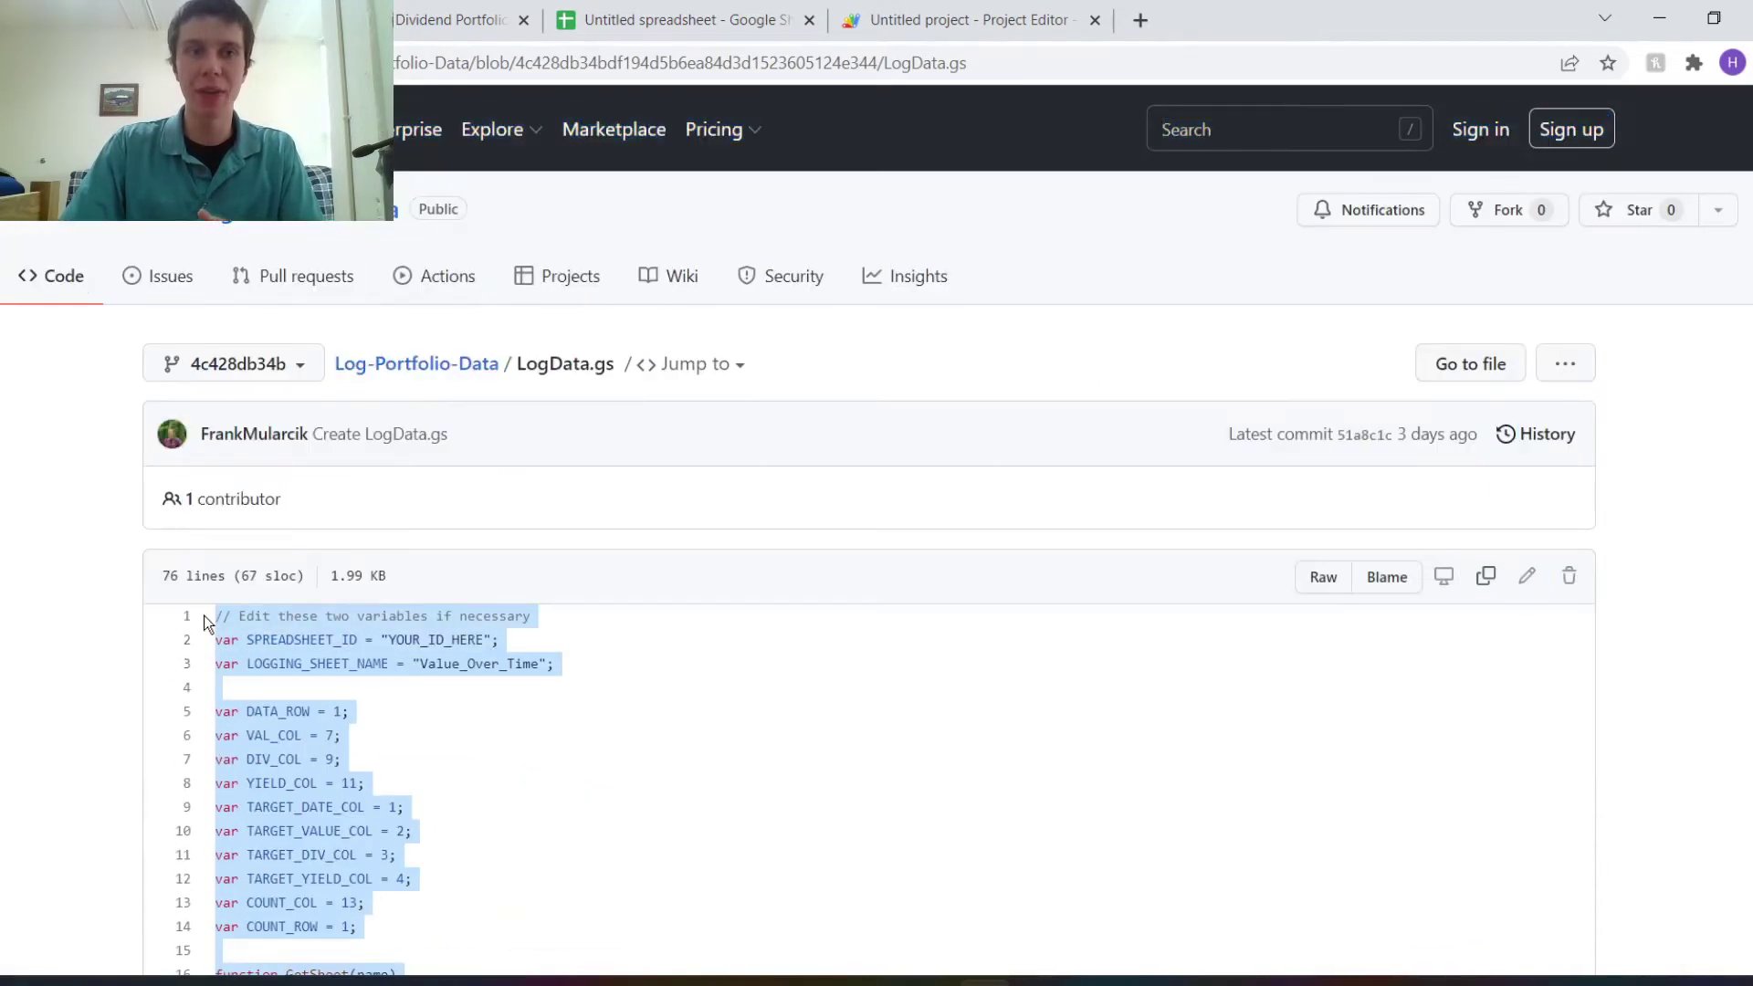
{"action": "right_click", "coordinate": [316, 642]}
{"action": "left_click", "coordinate": [356, 669]}
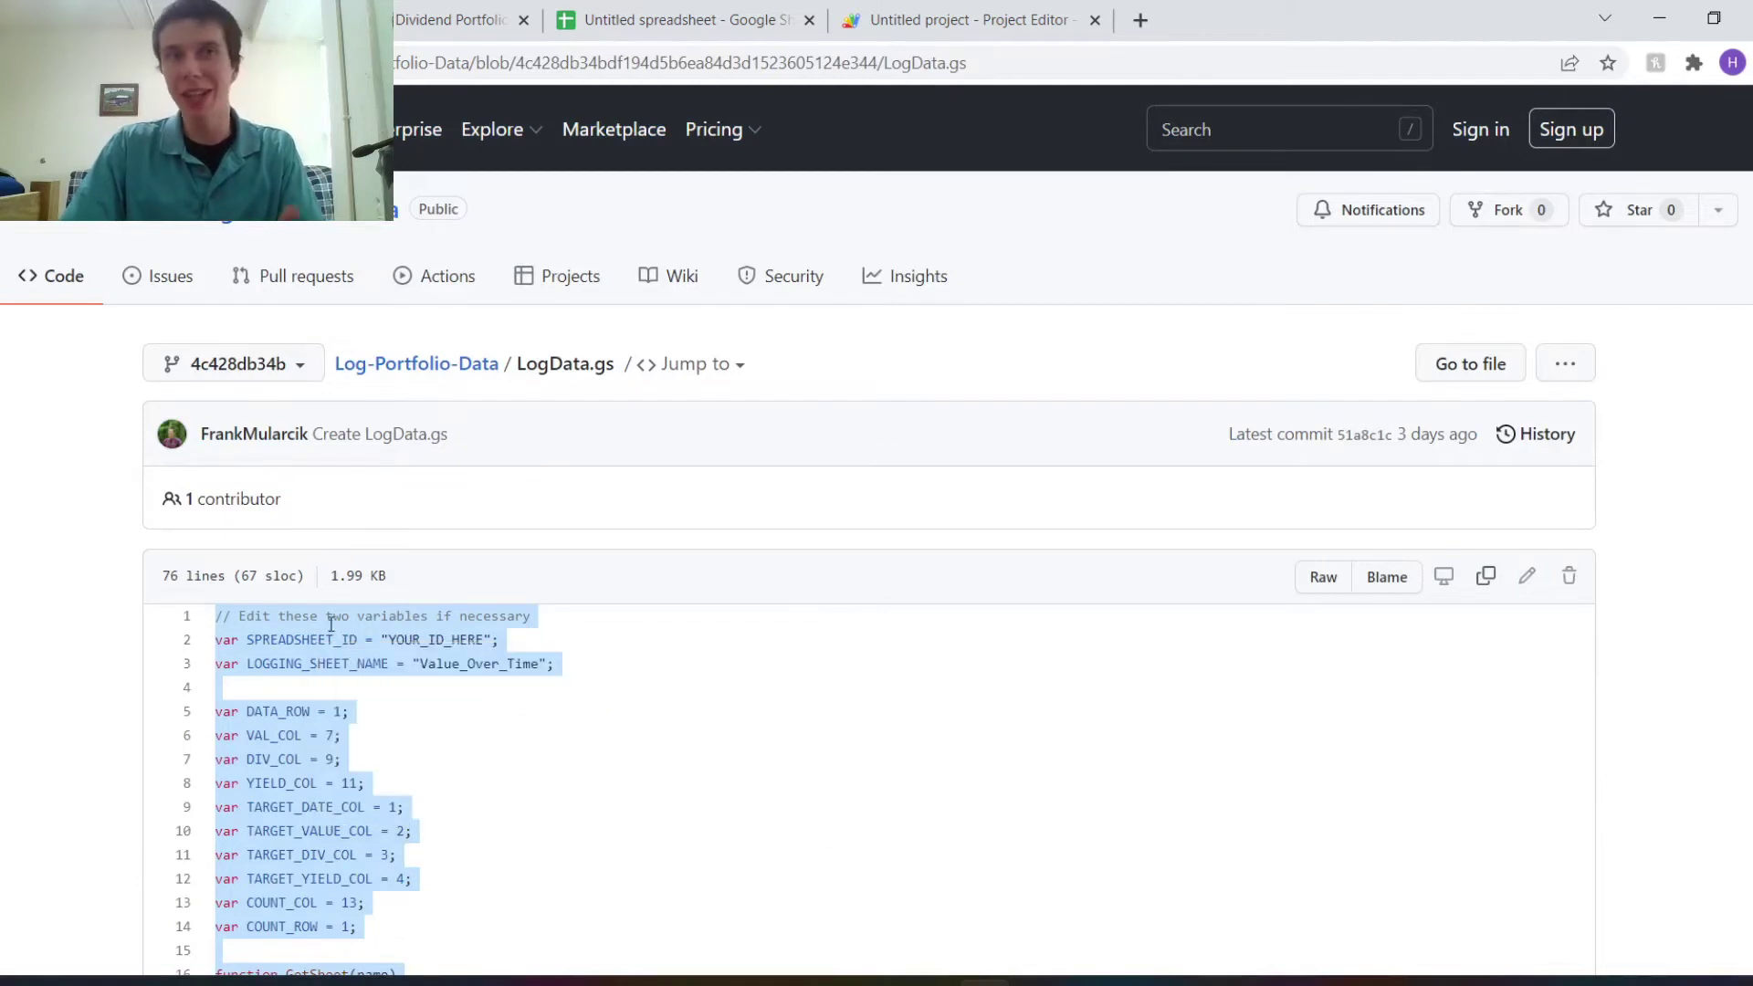
Replace Code.gs's placeholder function with the pasted LogData script and save it.
{"action": "left_click", "coordinate": [916, 10]}
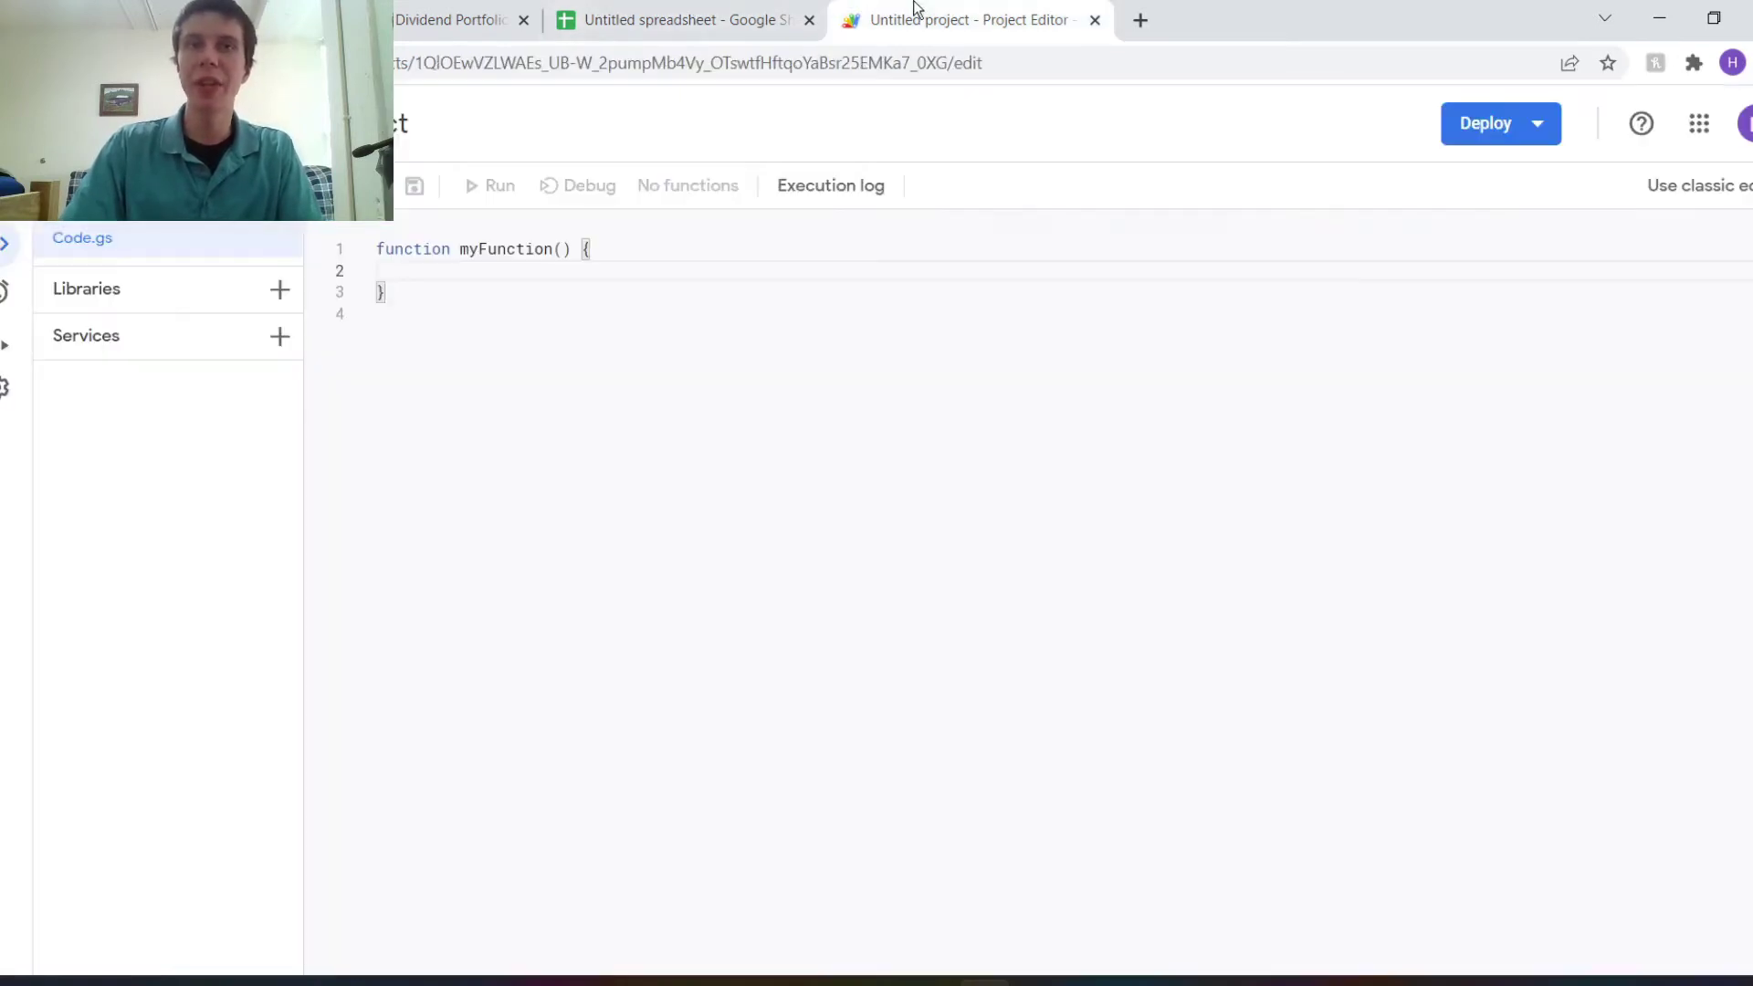
{"action": "key", "text": "ctrl+a"}
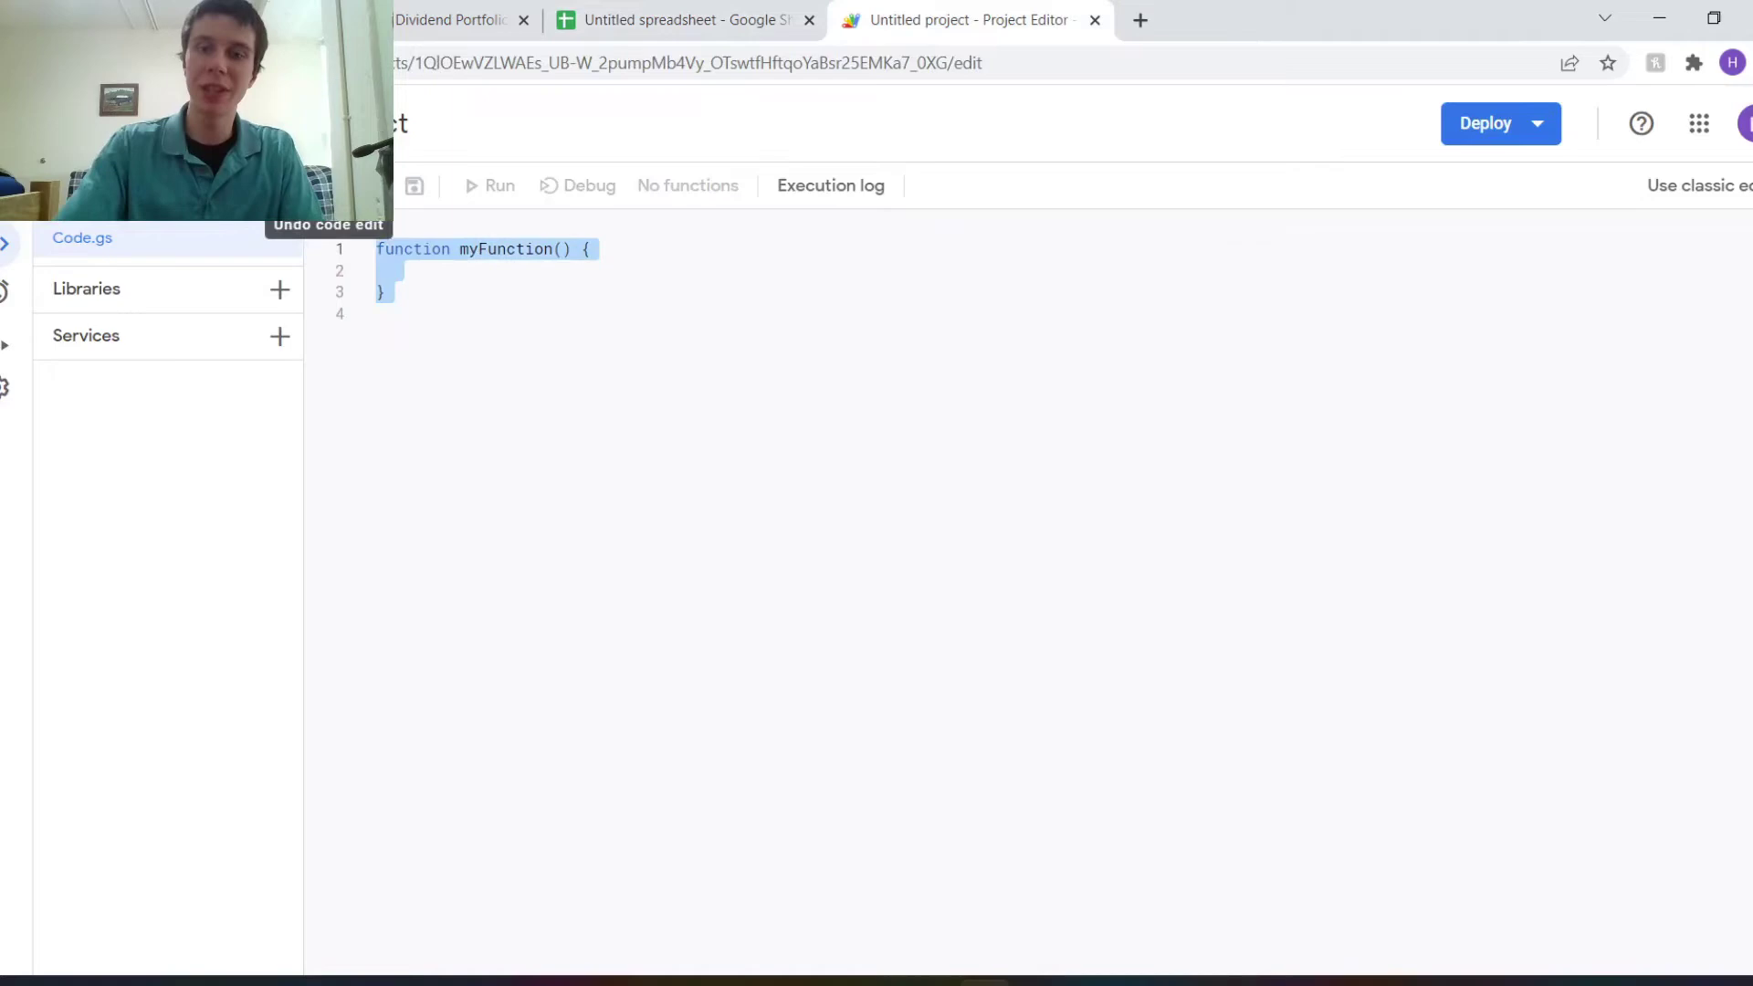
{"action": "key", "text": "BackSpace"}
{"action": "key", "text": "ctrl+v"}
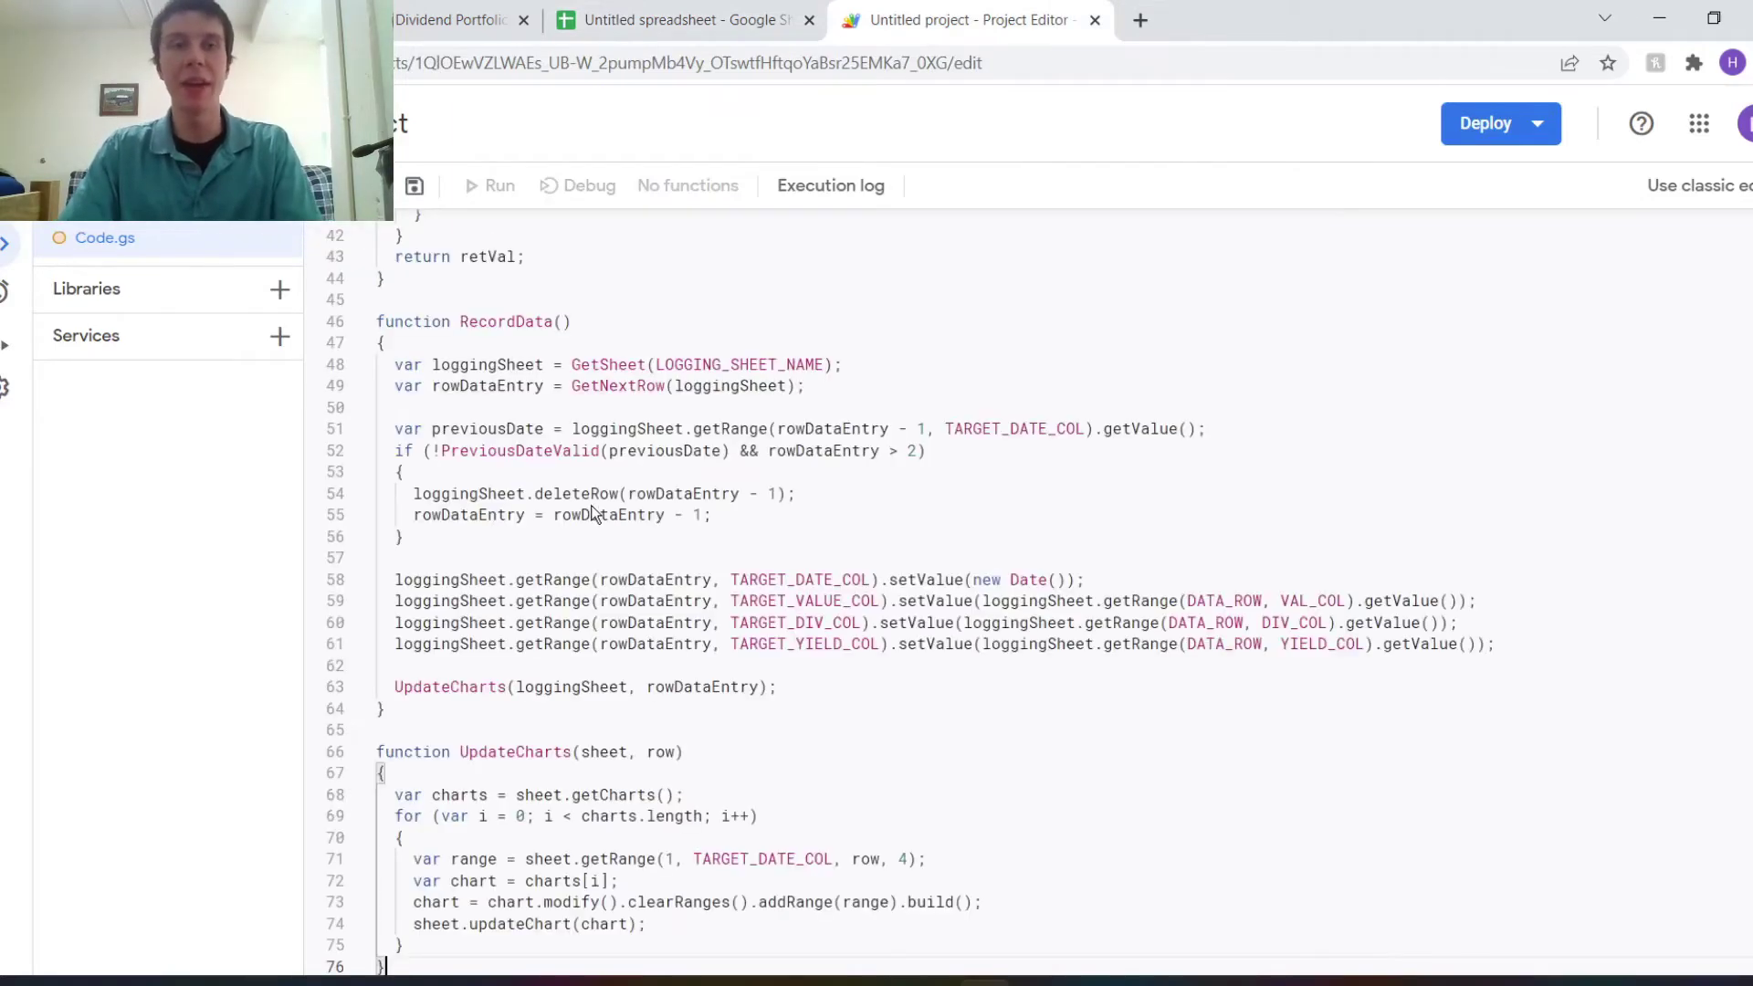
{"action": "scroll", "coordinate": [584, 564], "scroll_direction": "up", "scroll_amount": 5}
{"action": "scroll", "coordinate": [581, 567], "scroll_direction": "up", "scroll_amount": 5}
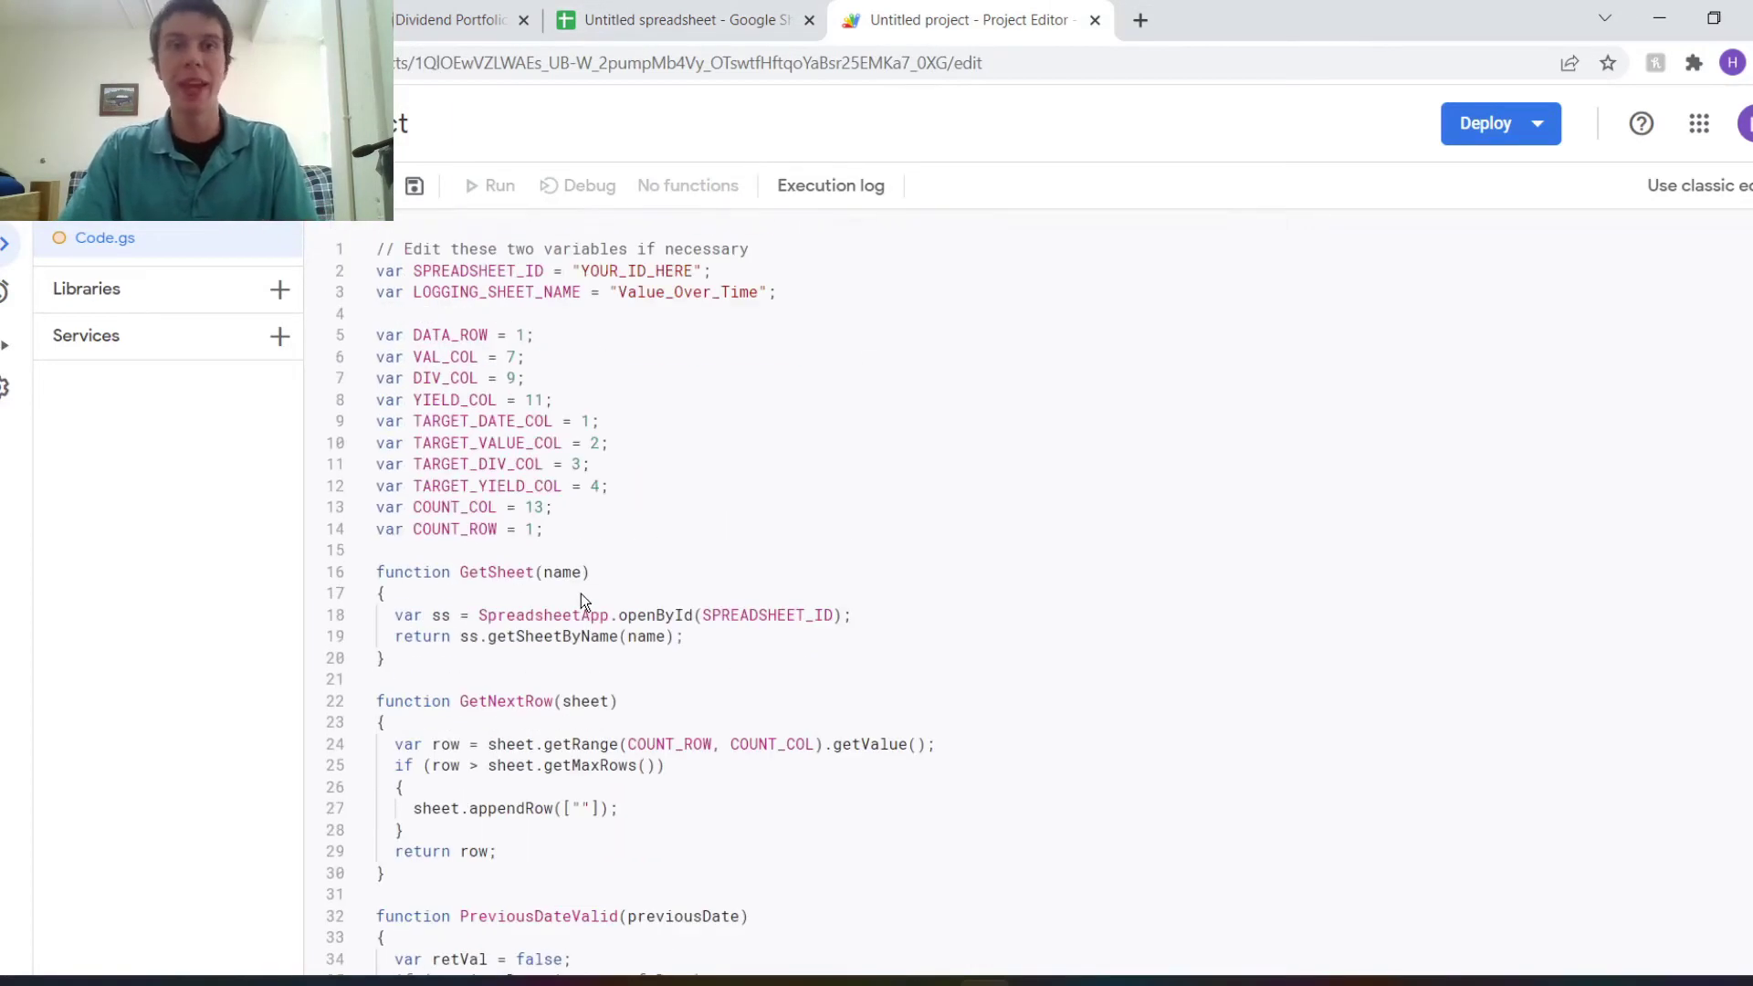
{"action": "key", "text": "ctrl+s"}
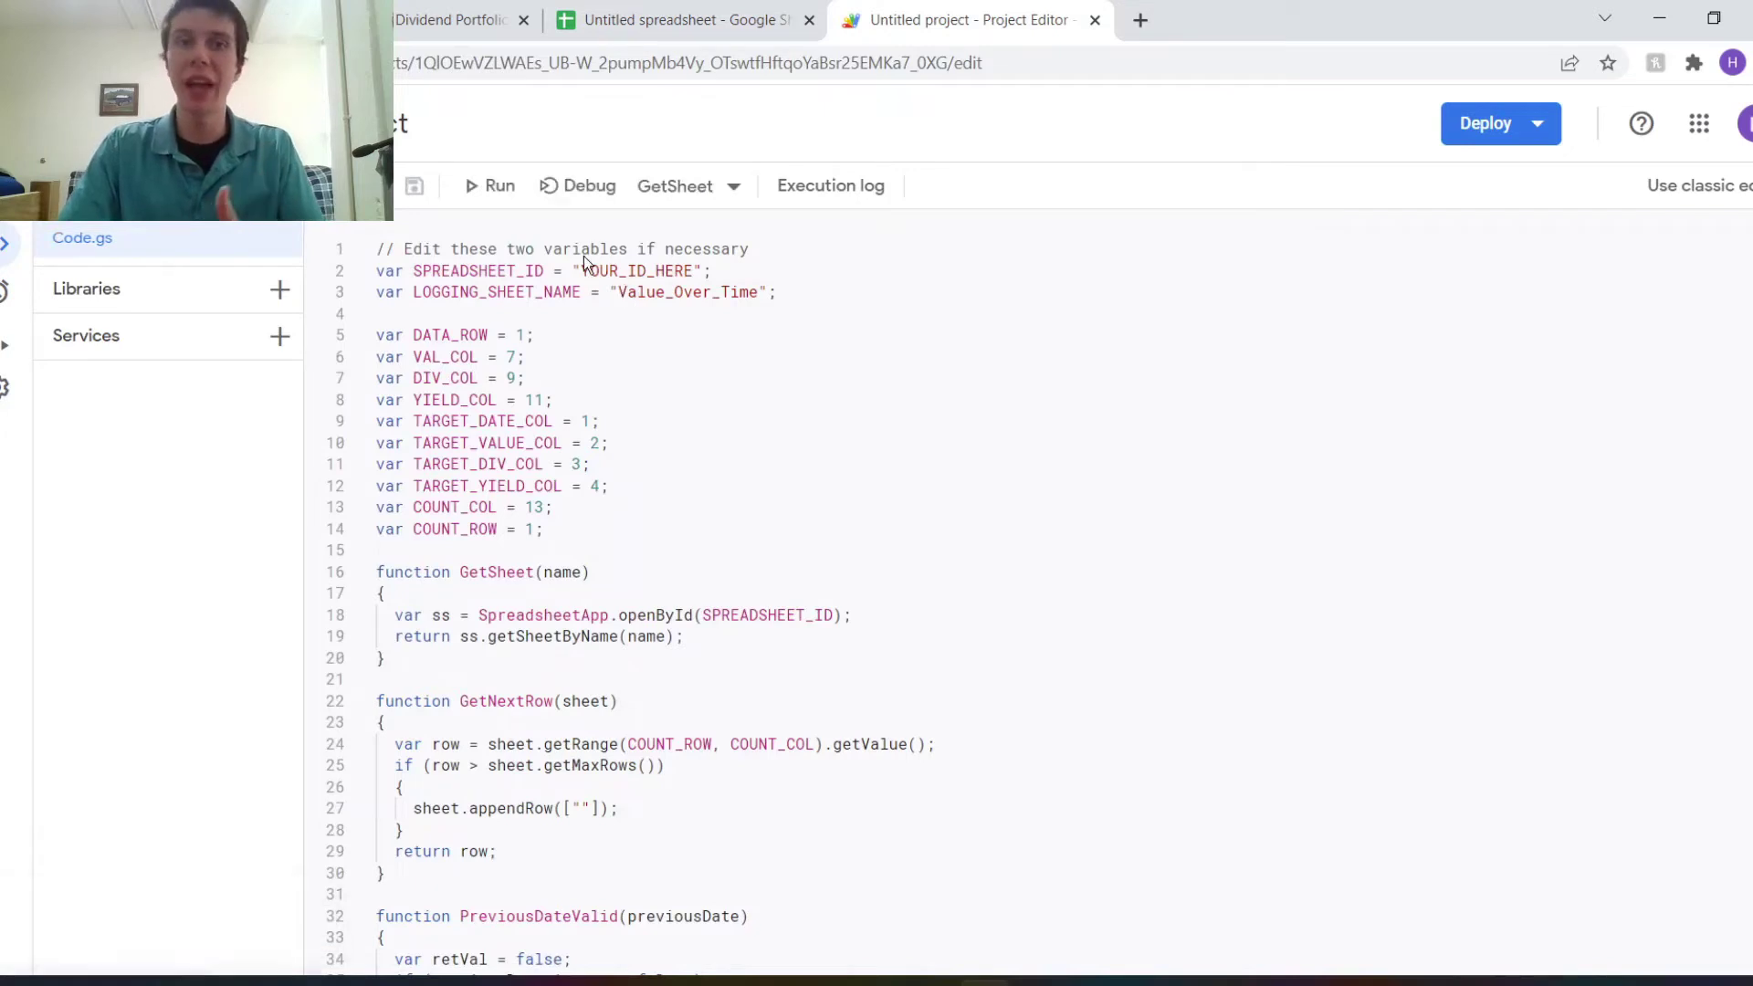
Delete YOUR_ID_HERE from the SPREADSHEET_ID line, leaving empty quotes.
{"action": "left_click", "coordinate": [584, 270]}
{"action": "left_click_drag", "start_coordinate": [582, 271], "coordinate": [696, 270]}
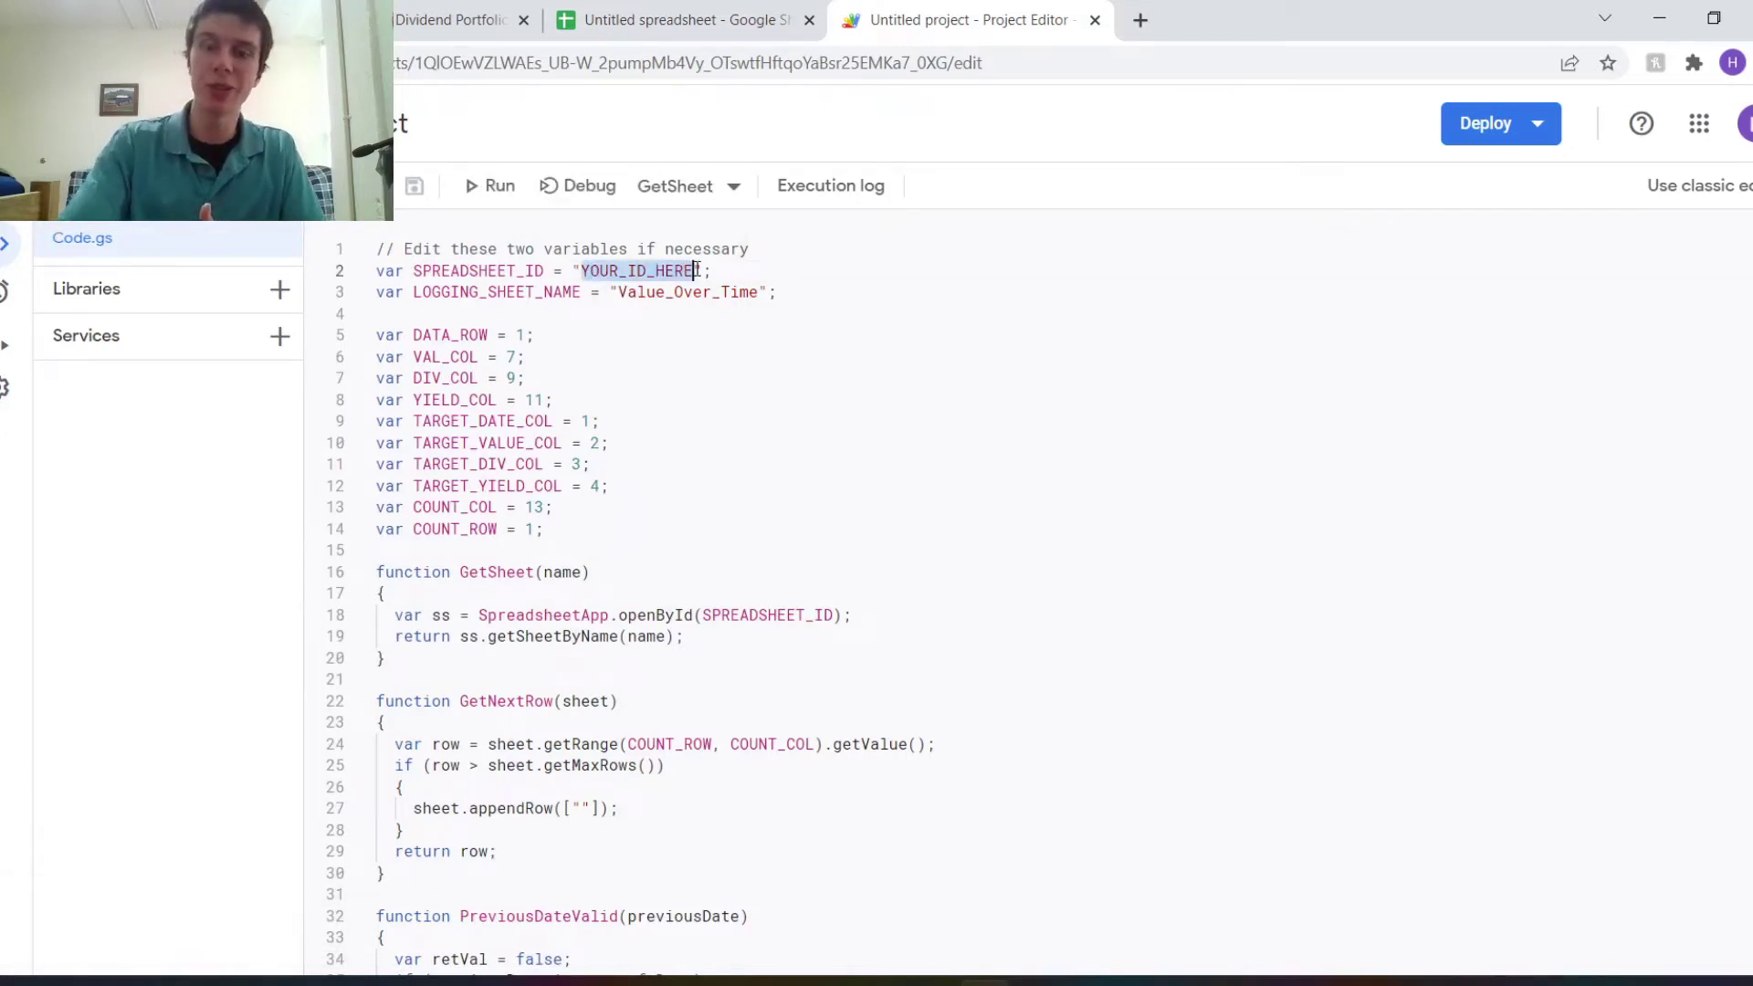
{"action": "key", "text": "BackSpace"}
Copy the spreadsheet ID from the copied sheet's web address and return to Apps Script.
{"action": "left_click", "coordinate": [685, 19]}
{"action": "left_click", "coordinate": [497, 148]}
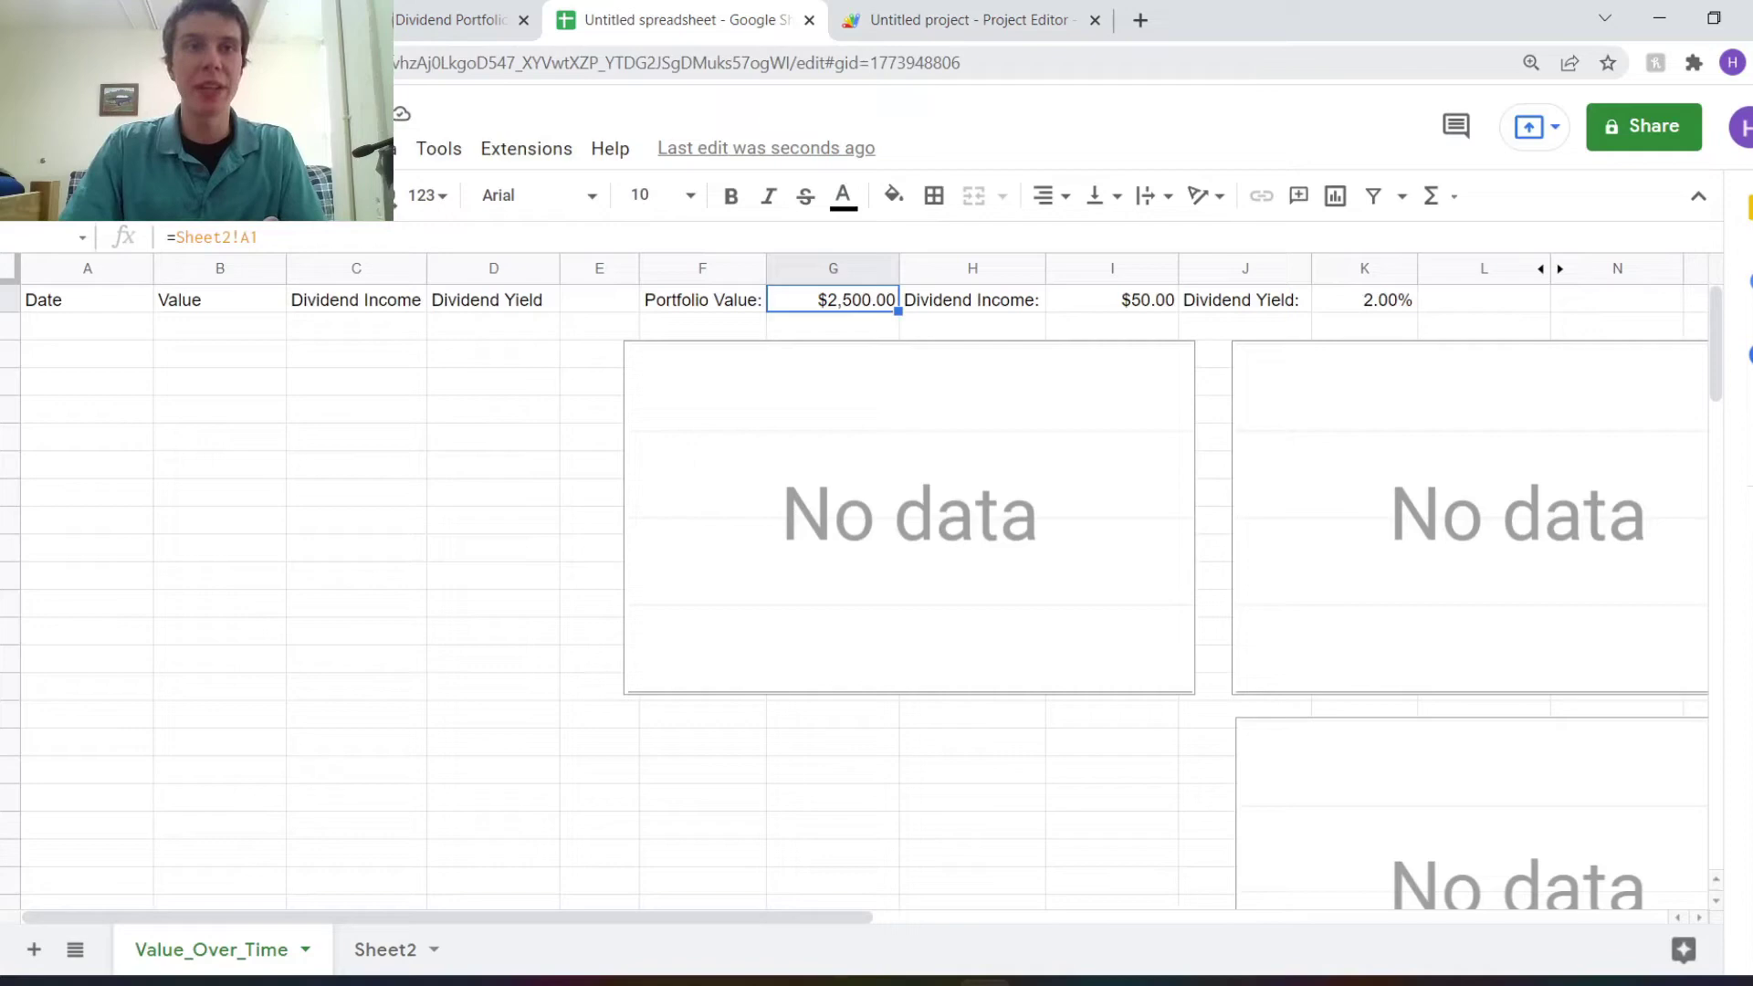
{"action": "left_click", "coordinate": [1004, 63]}
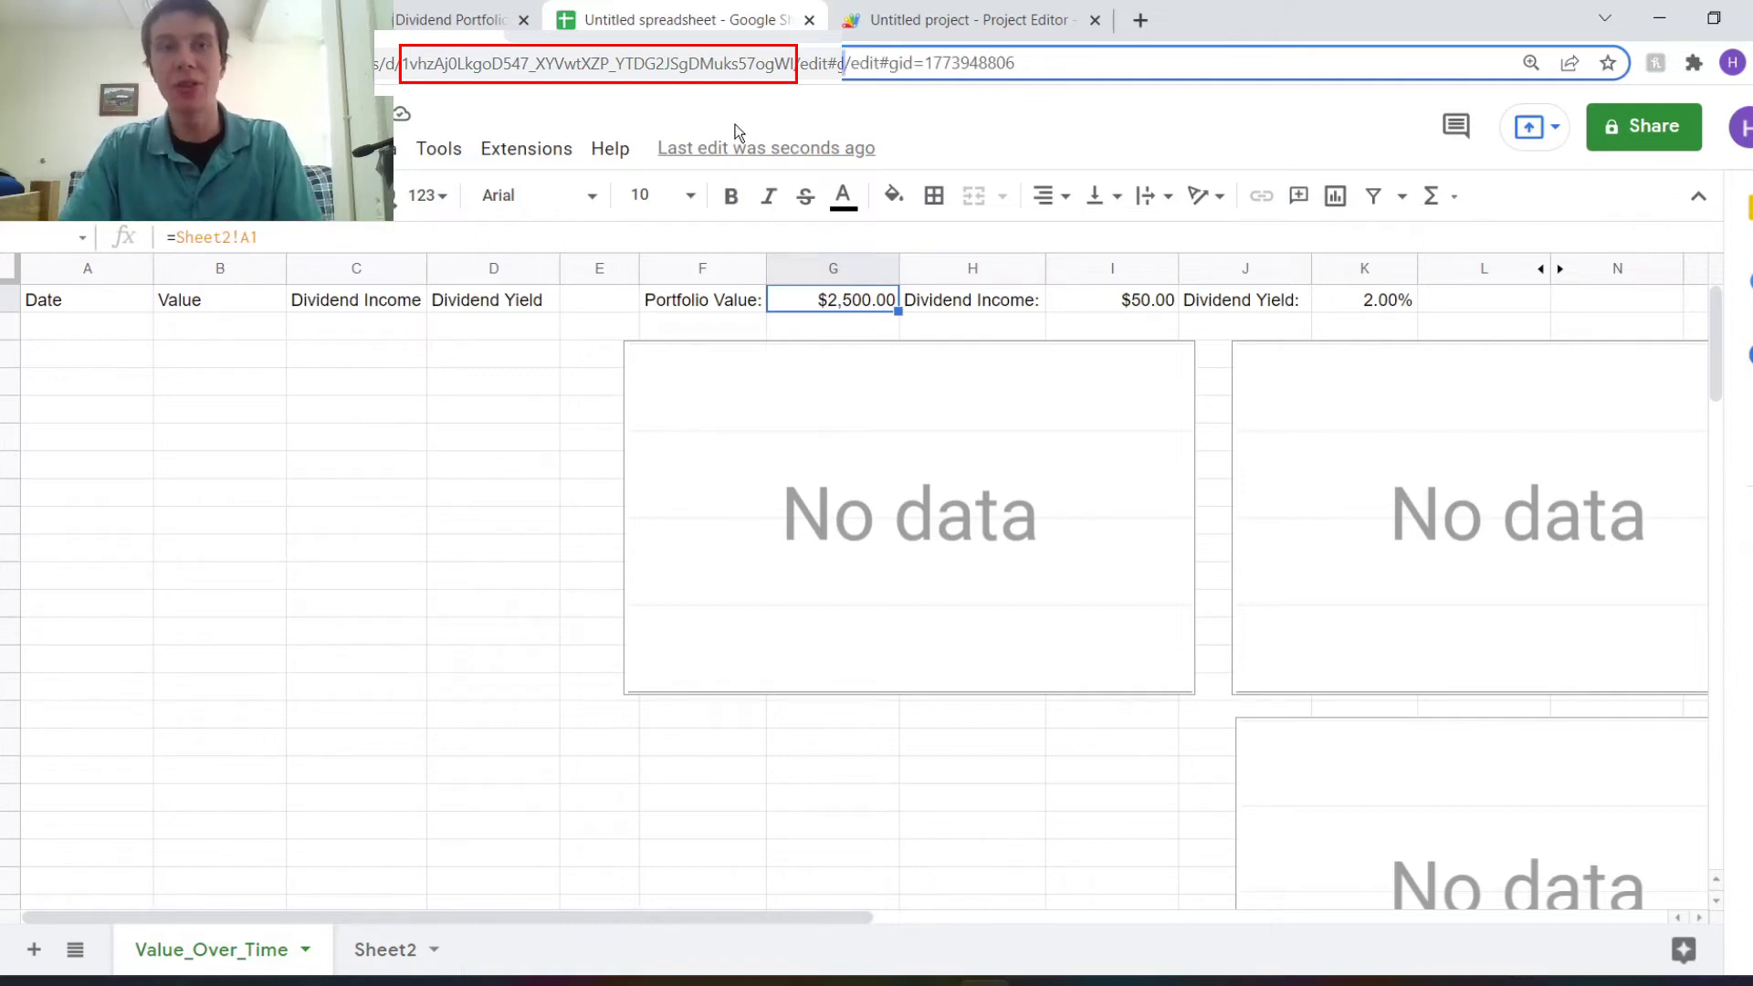
{"action": "key", "text": "ctrl+Tab"}
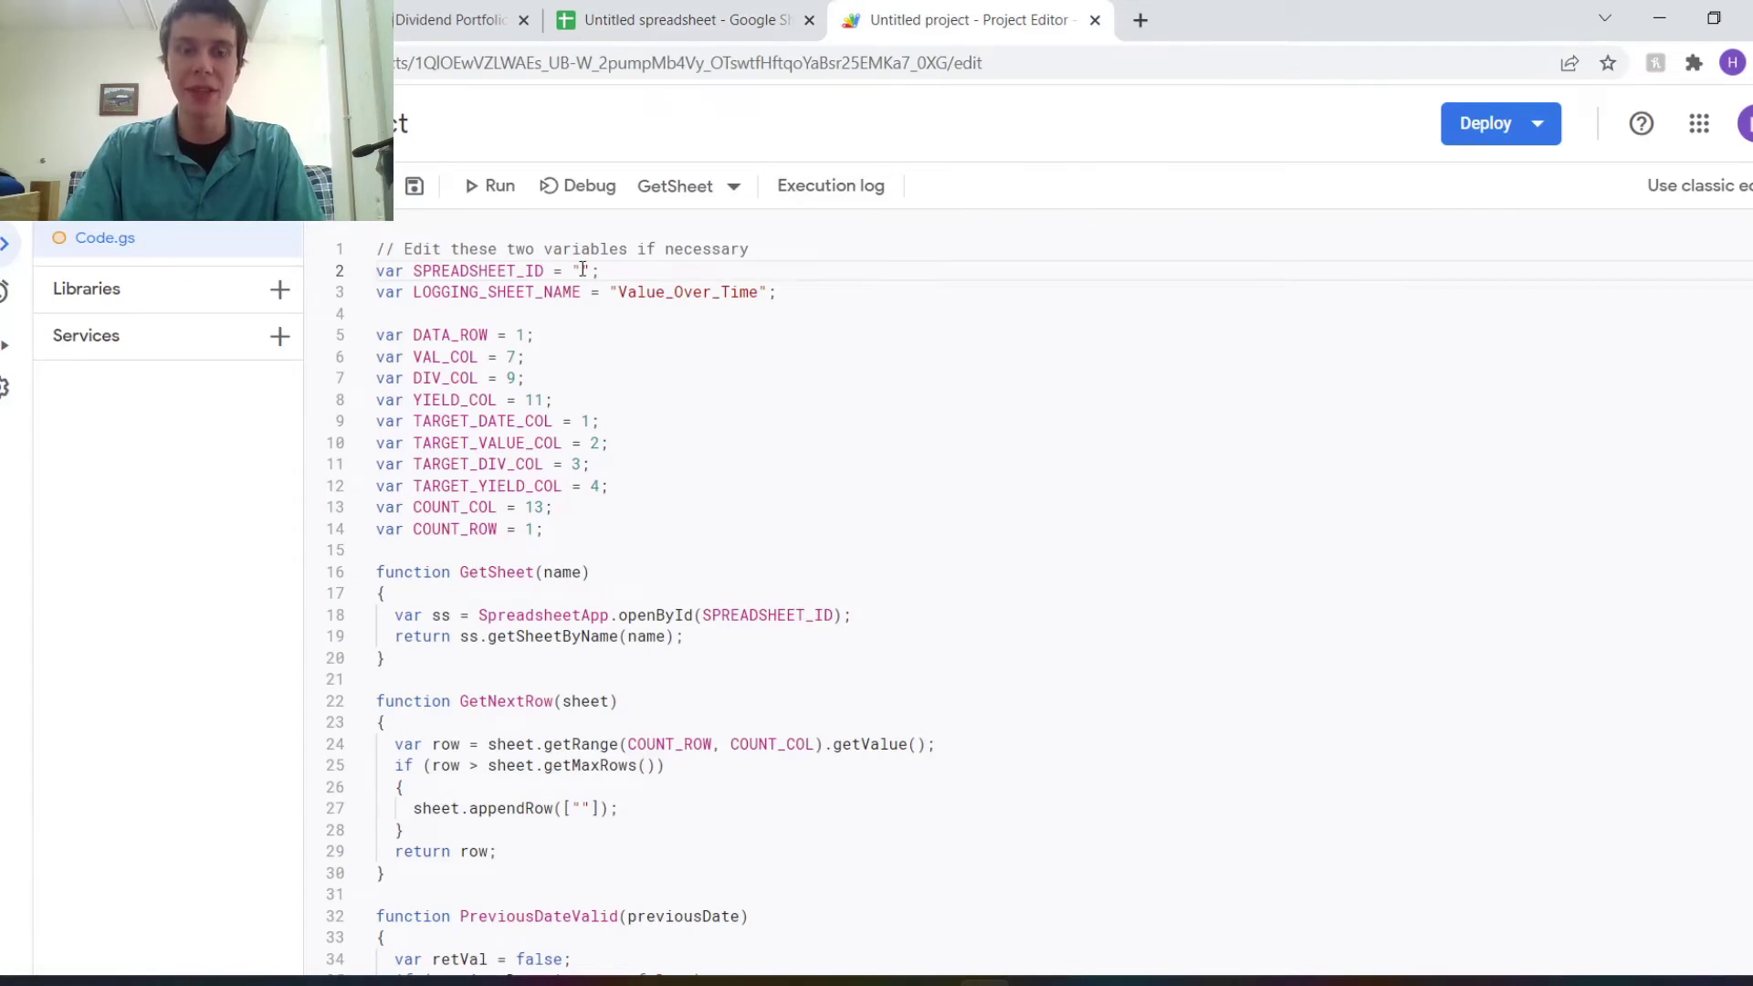
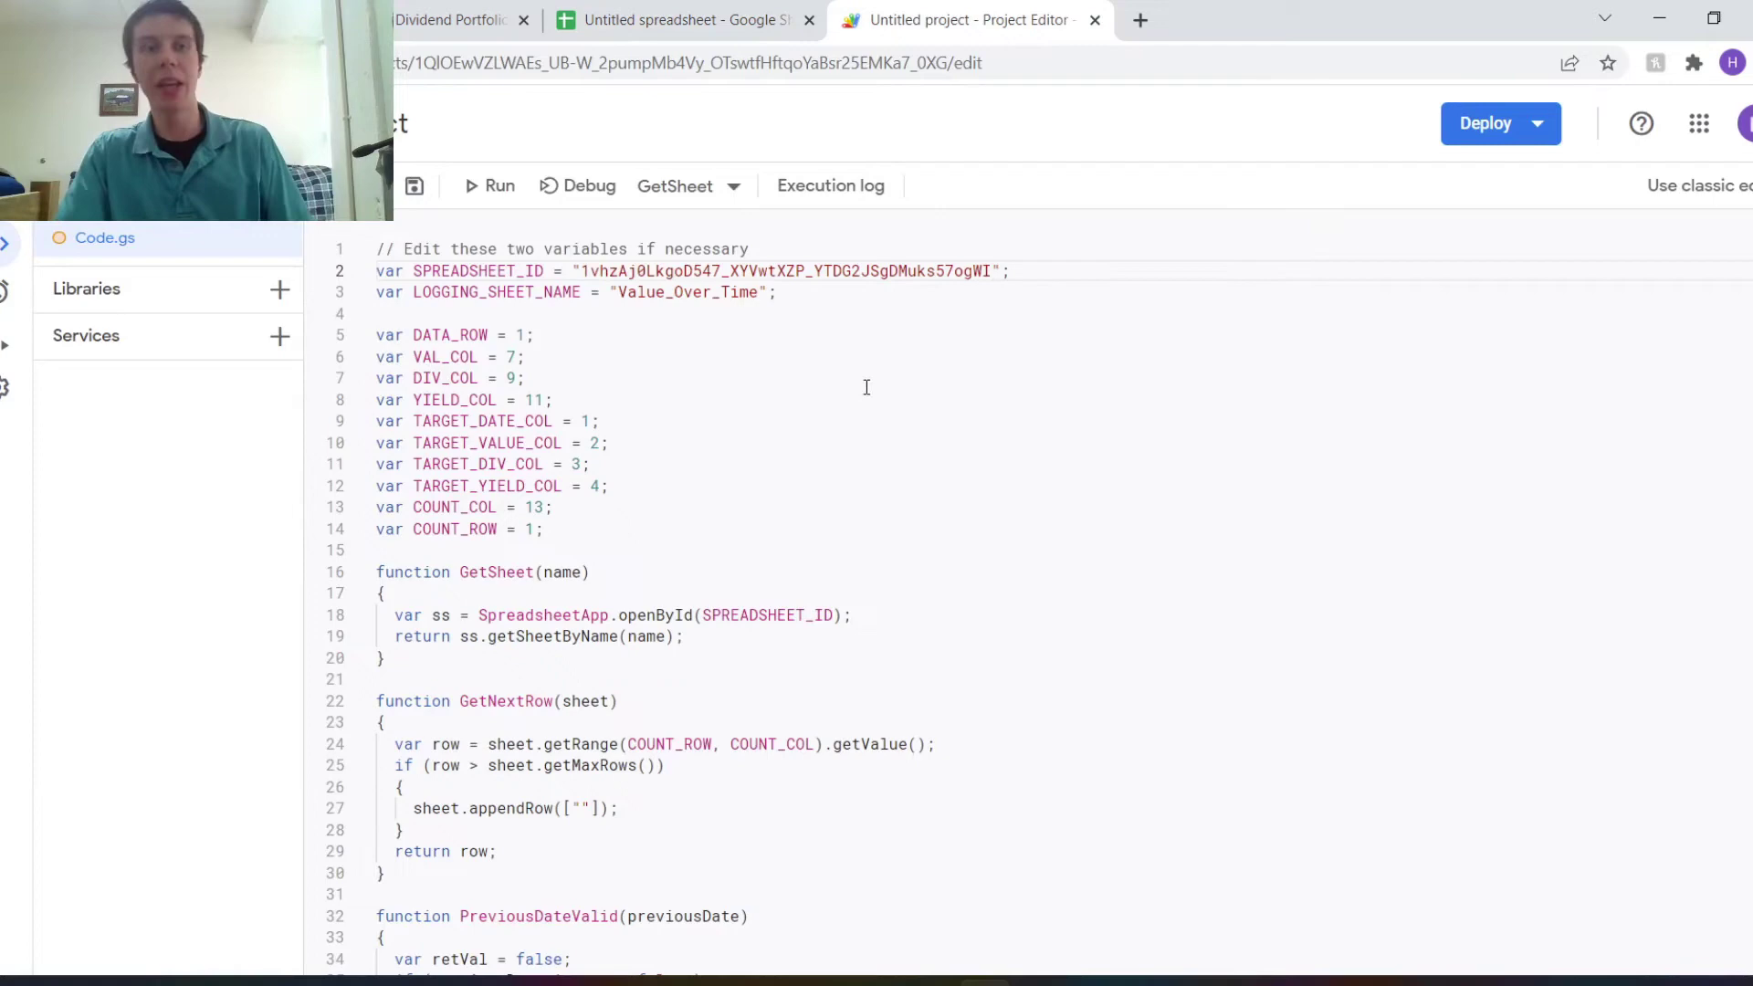
Paste the copied ID into SPREADSHEET_ID's quotes and save the project.
{"action": "key", "text": "ctrl+s"}
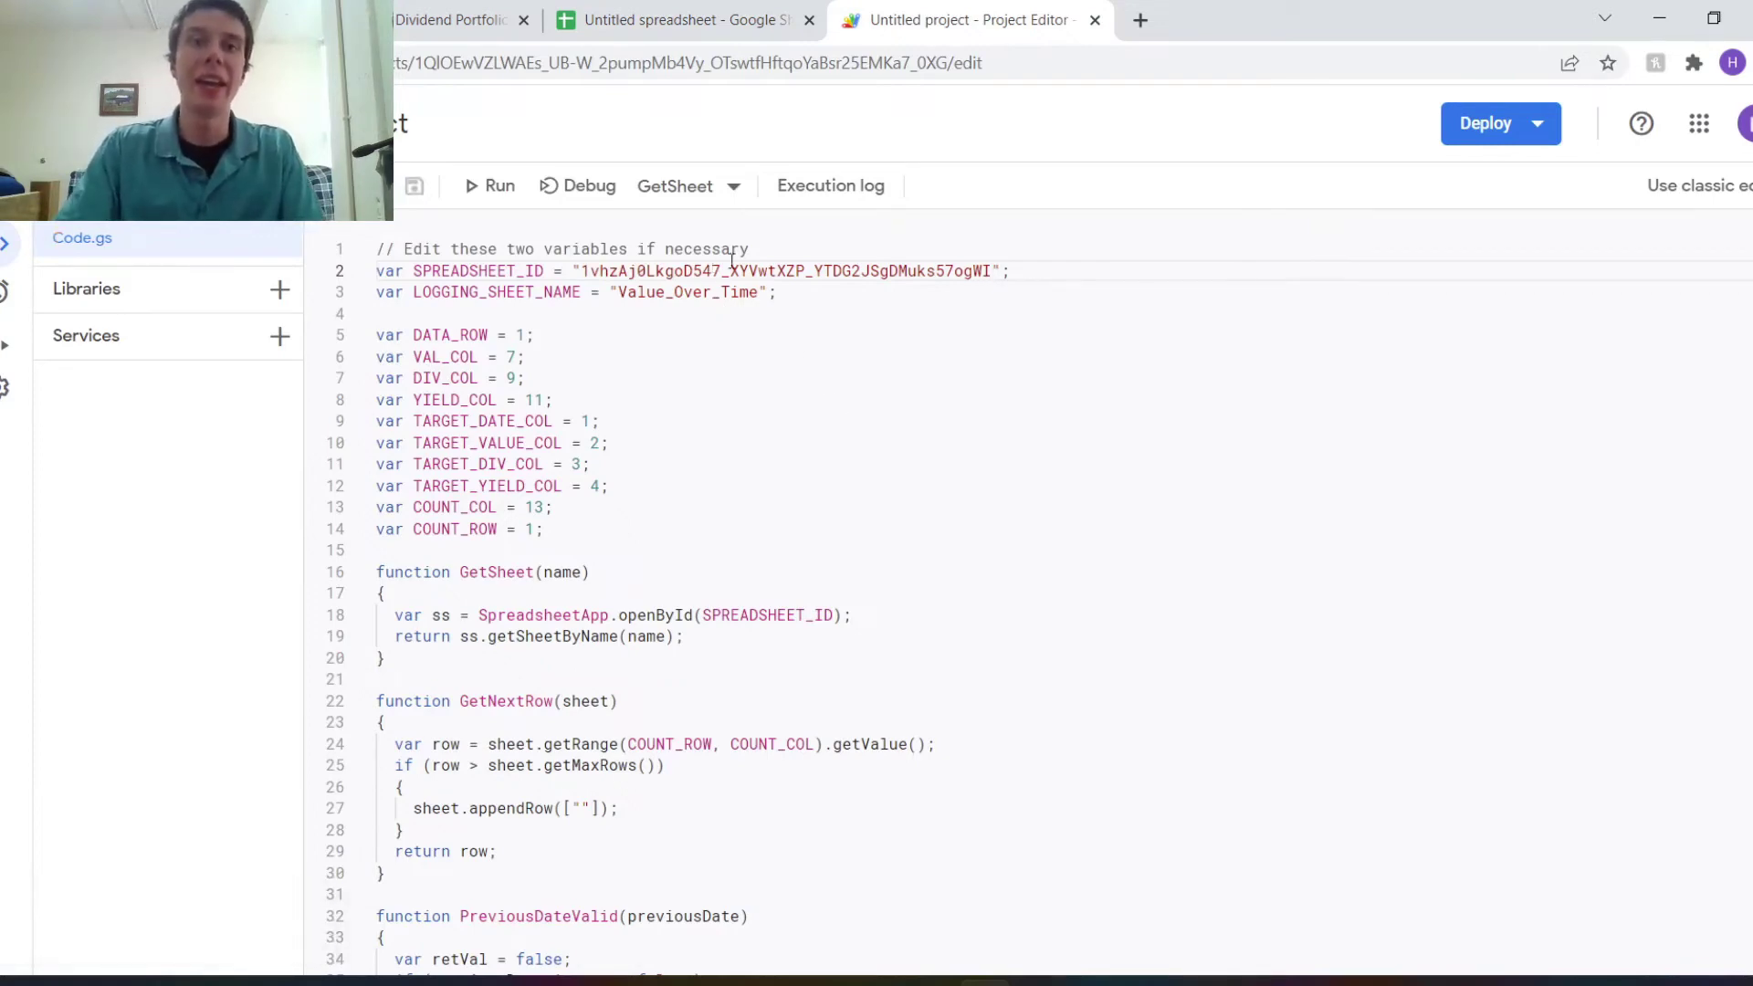
{"action": "scroll", "coordinate": [648, 410], "scroll_direction": "down", "scroll_amount": 3}
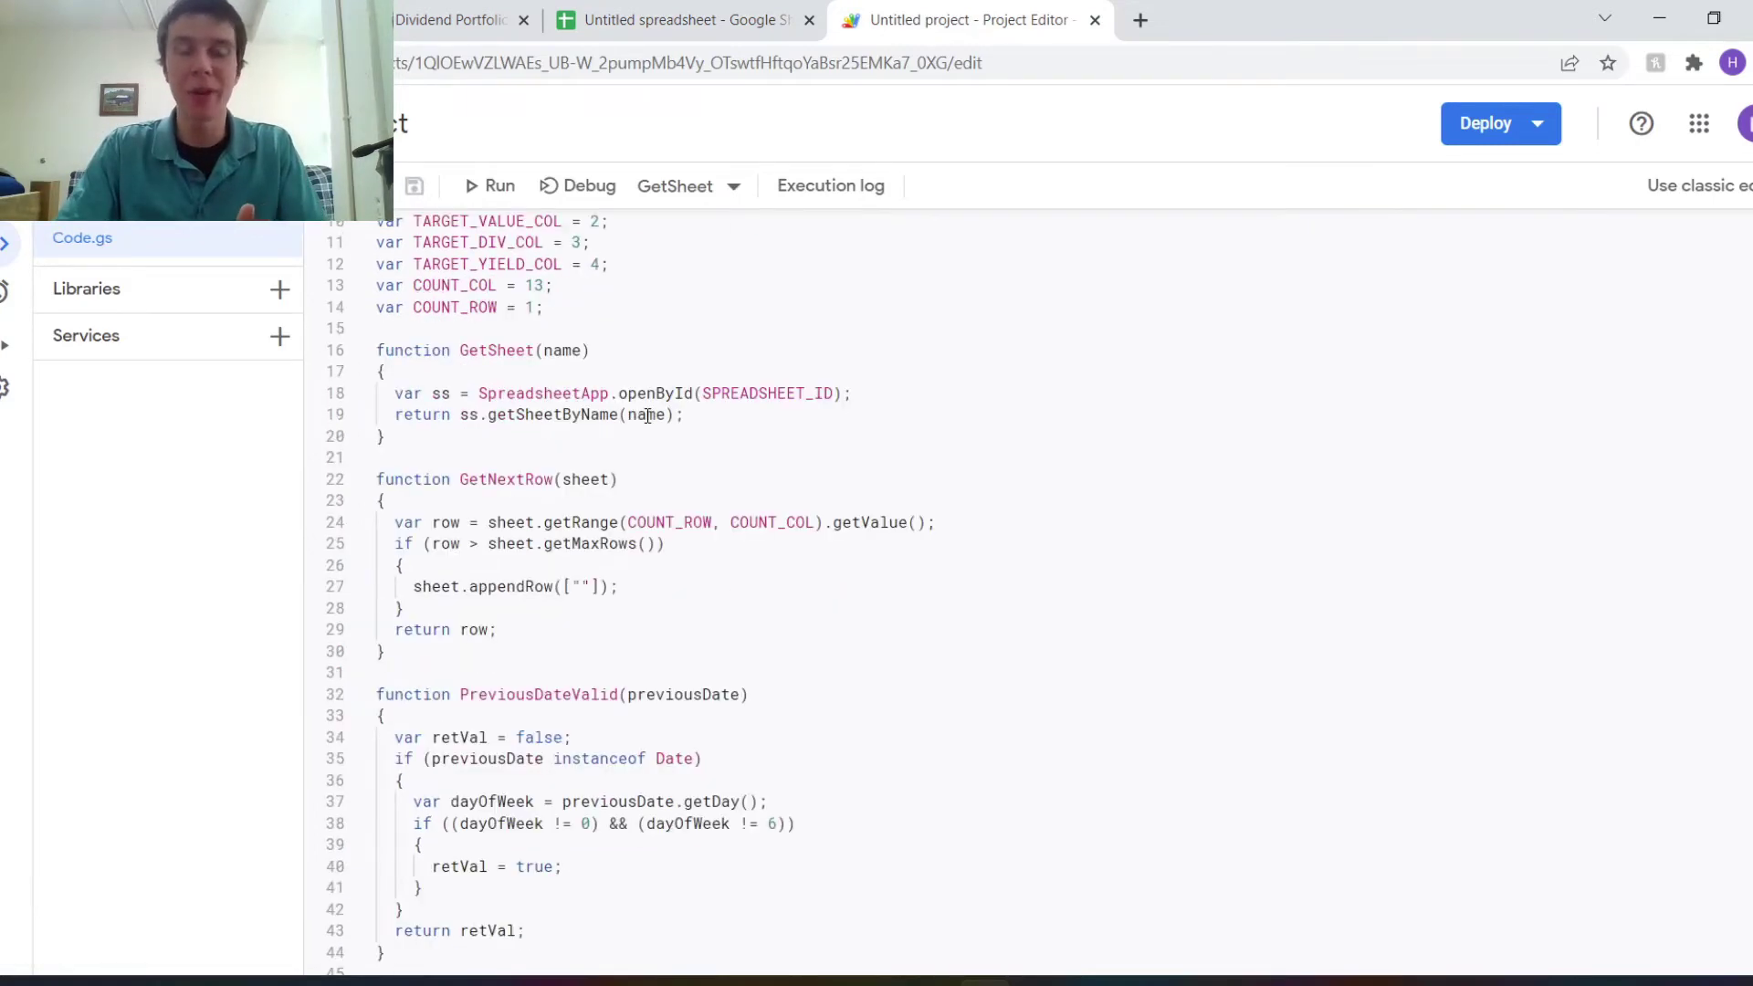
{"action": "scroll", "coordinate": [647, 416], "scroll_direction": "up", "scroll_amount": 3}
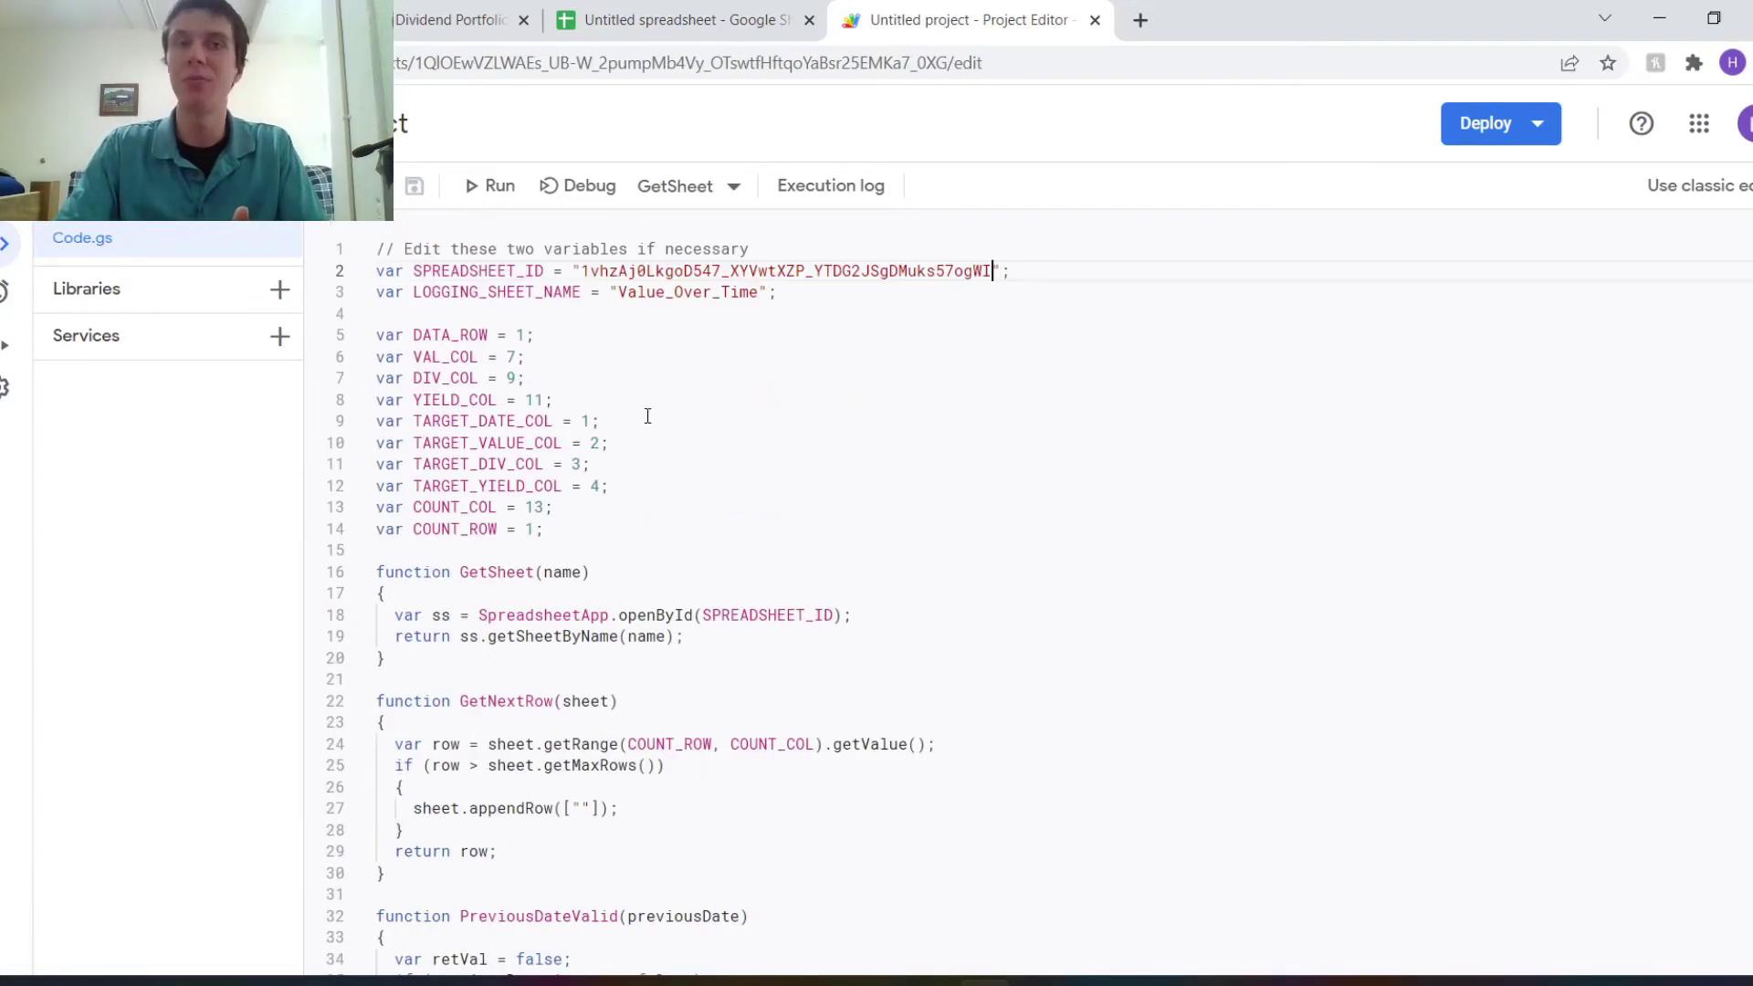
{"action": "left_click", "coordinate": [686, 190]}
{"action": "left_click", "coordinate": [508, 304]}
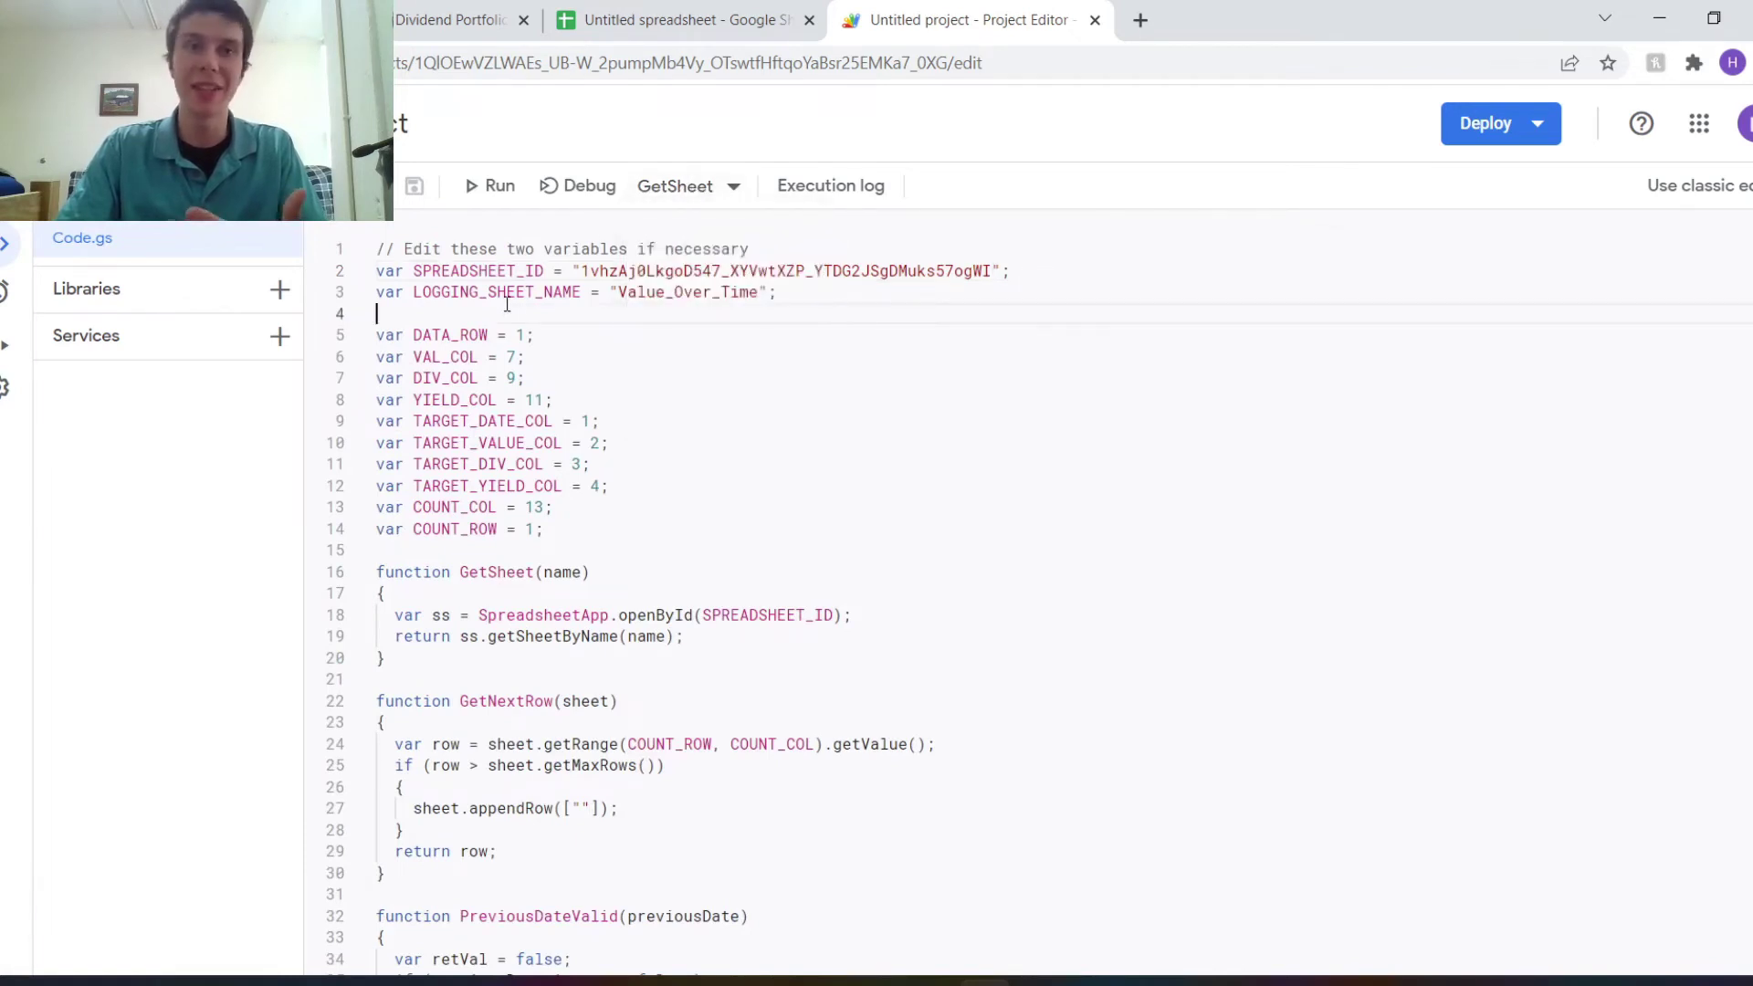
Choose RecordData in the function dropdown and highlight its code to review it.
{"action": "left_click", "coordinate": [671, 203]}
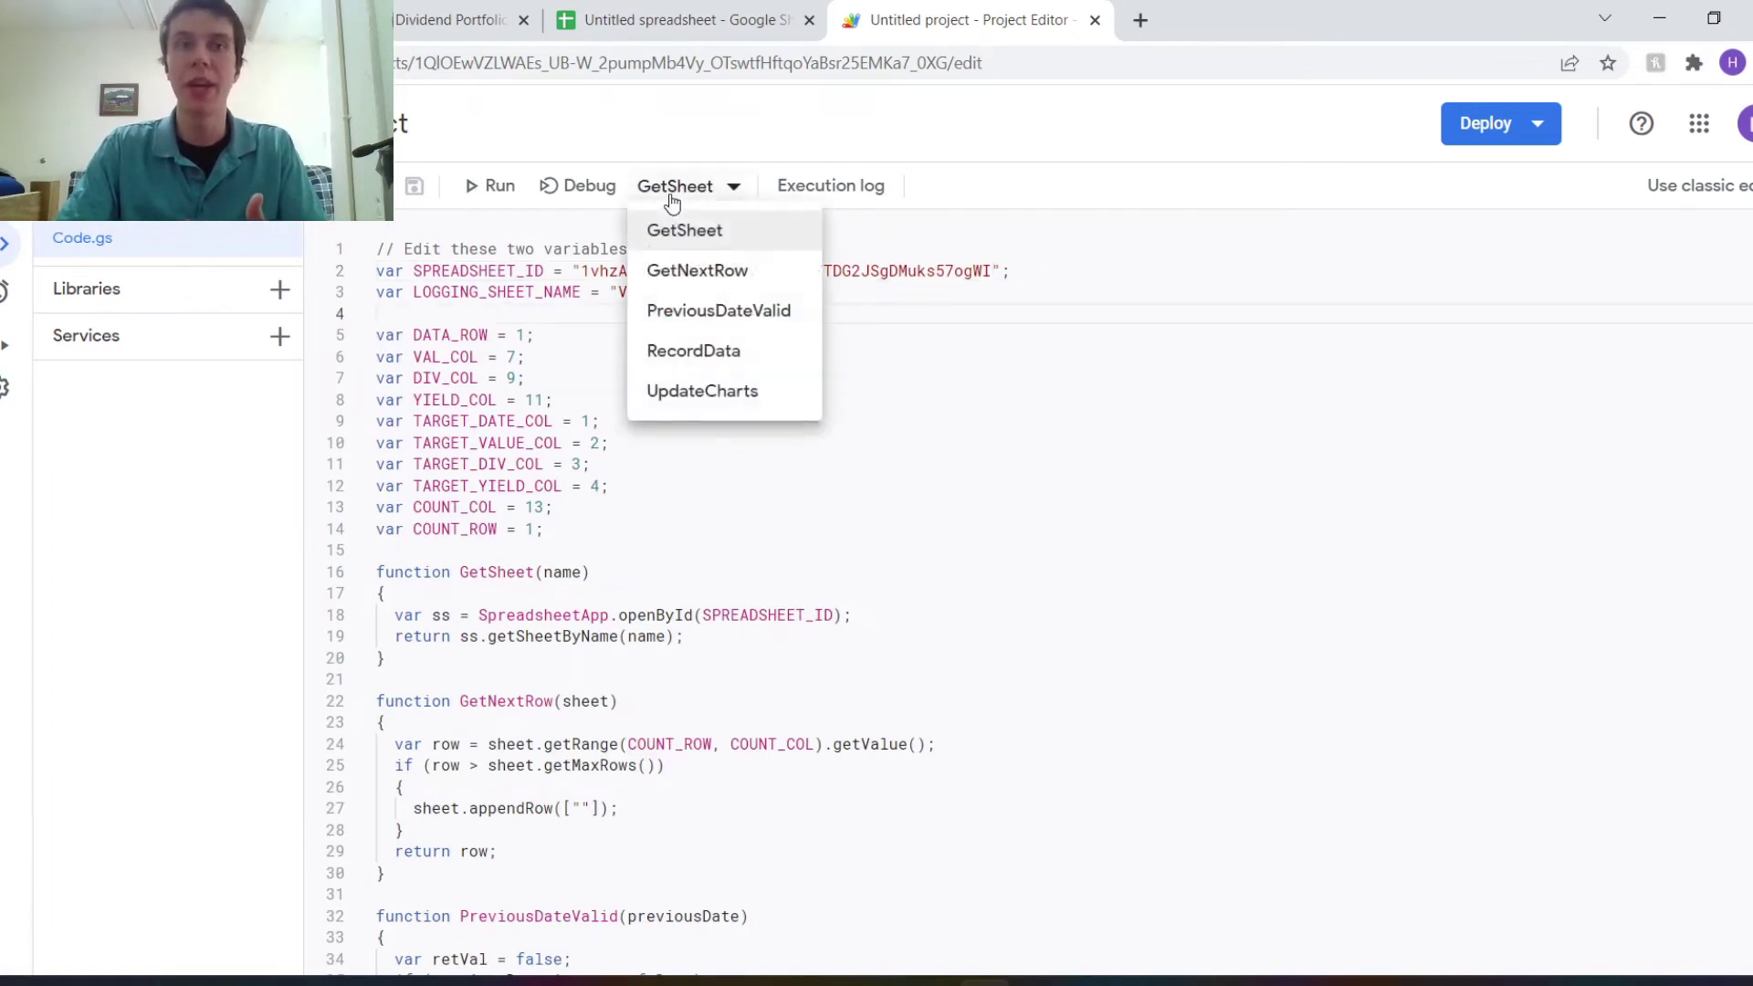
{"action": "left_click", "coordinate": [720, 356]}
{"action": "scroll", "coordinate": [707, 377], "scroll_direction": "down", "scroll_amount": 5}
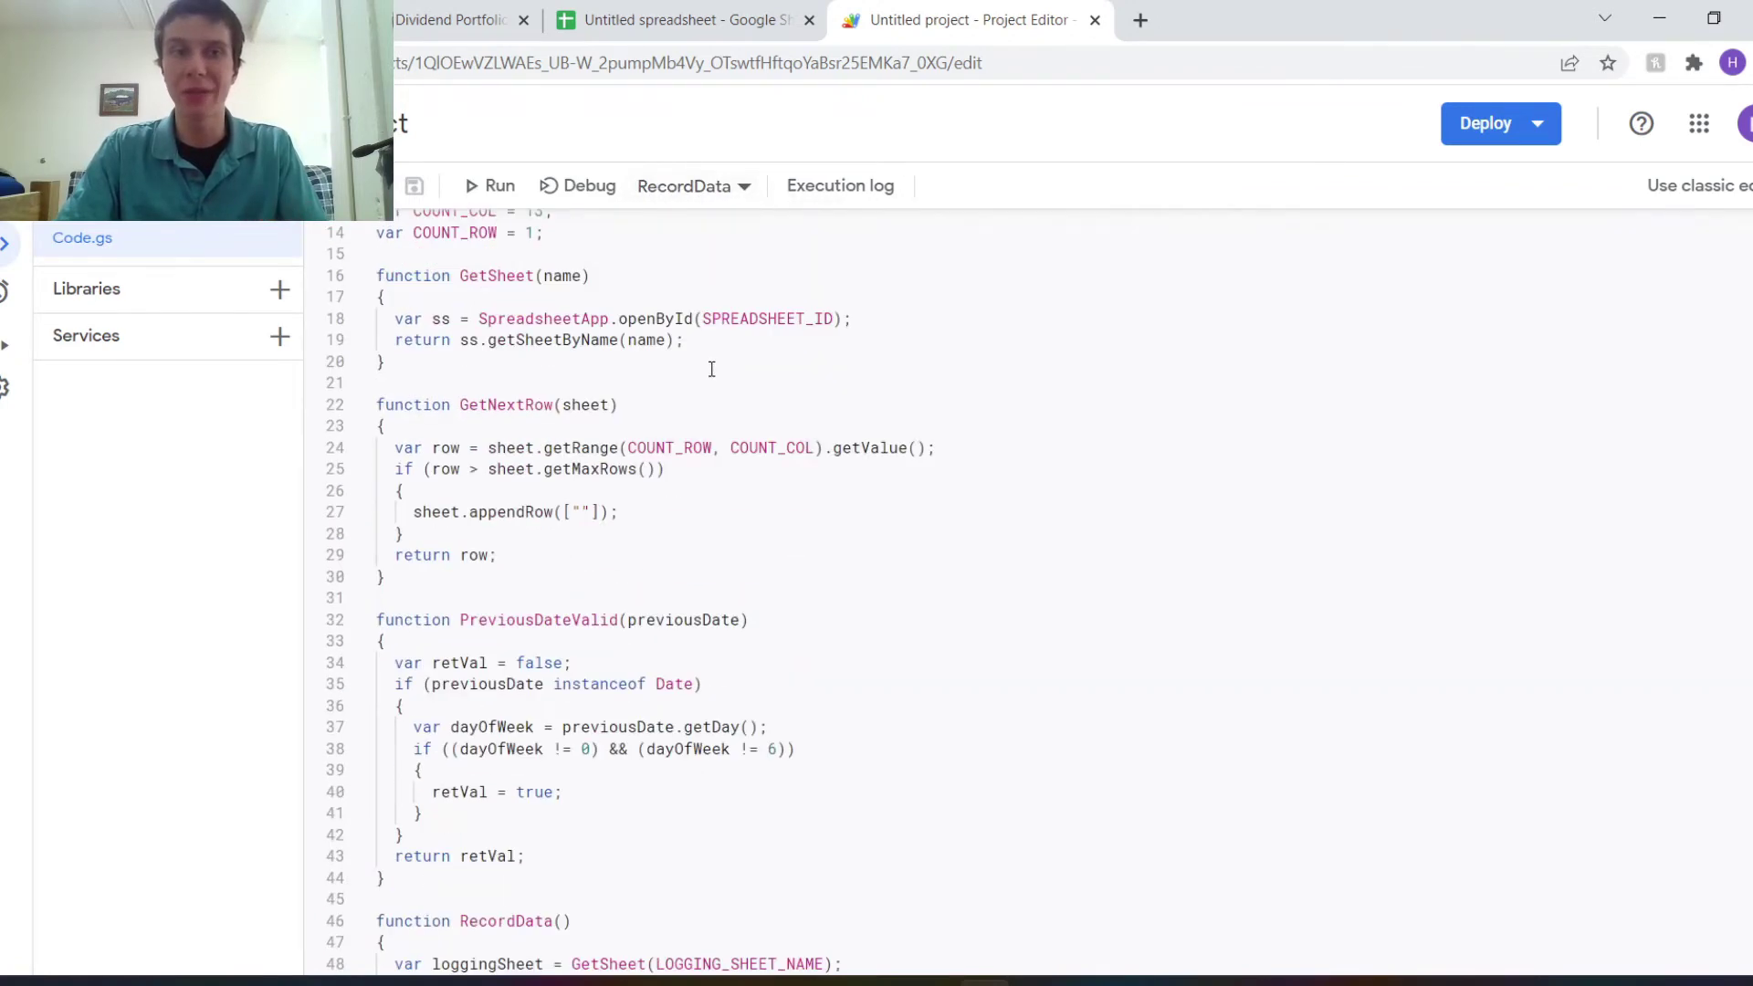
{"action": "scroll", "coordinate": [708, 377], "scroll_direction": "down", "scroll_amount": 5}
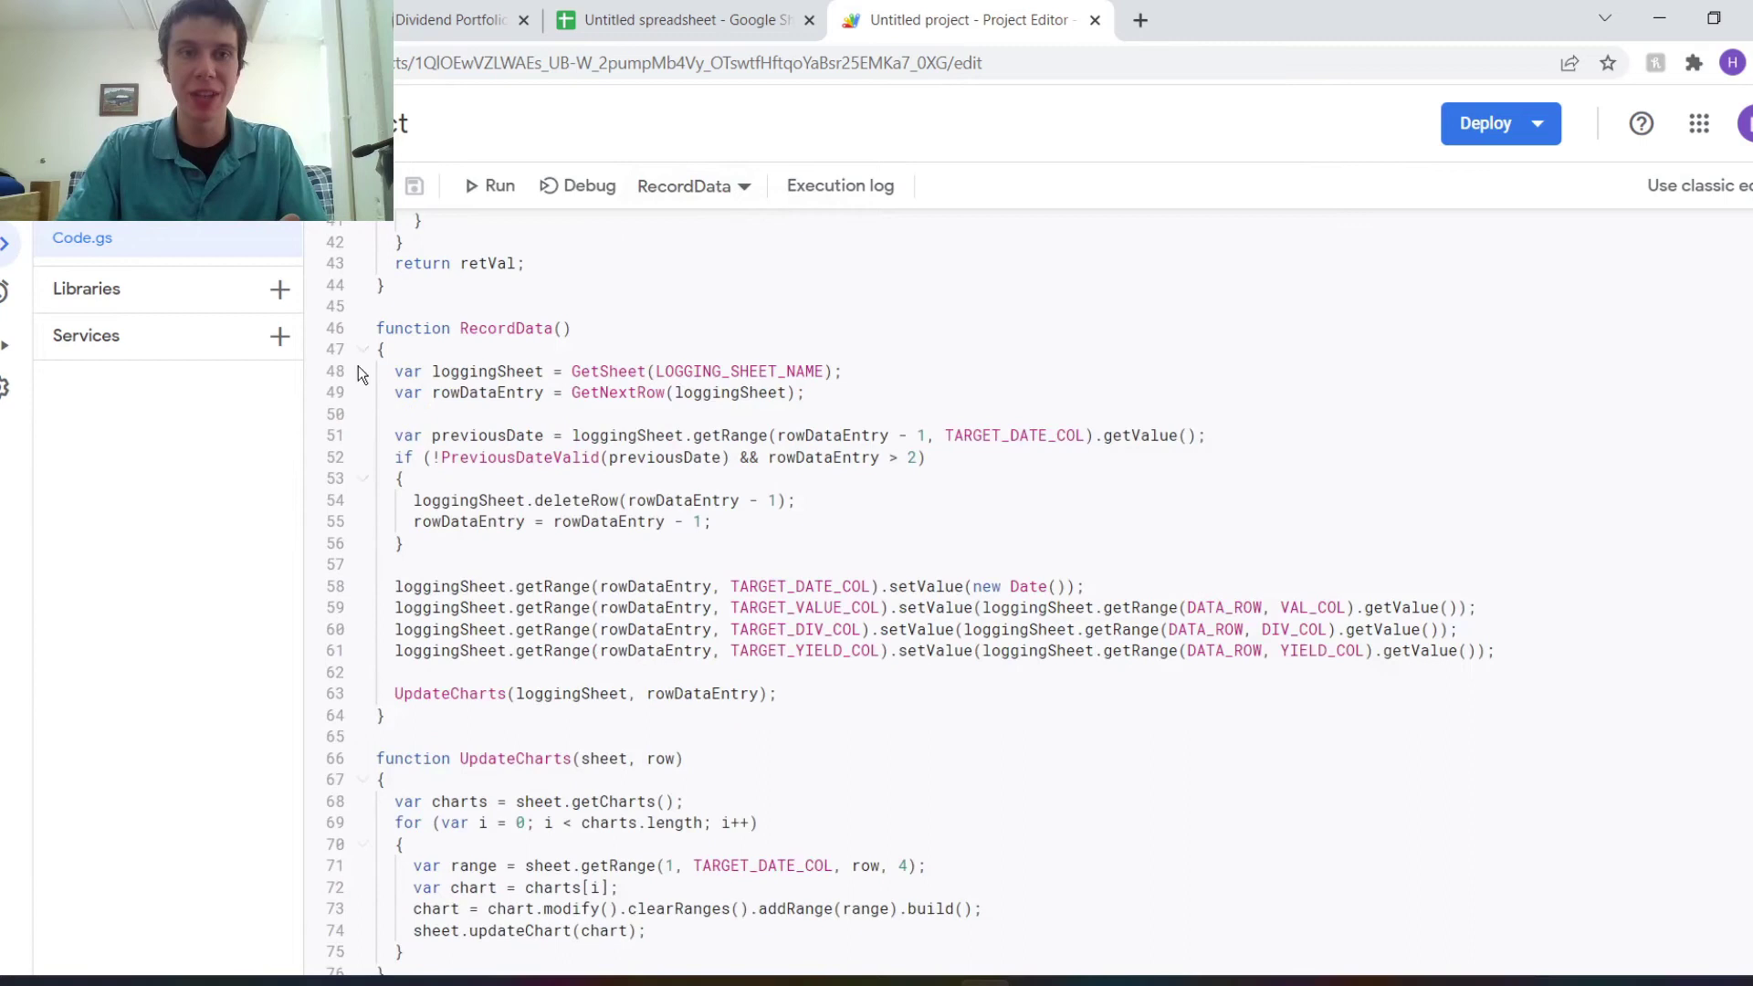
{"action": "left_click_drag", "start_coordinate": [381, 329], "coordinate": [692, 719]}
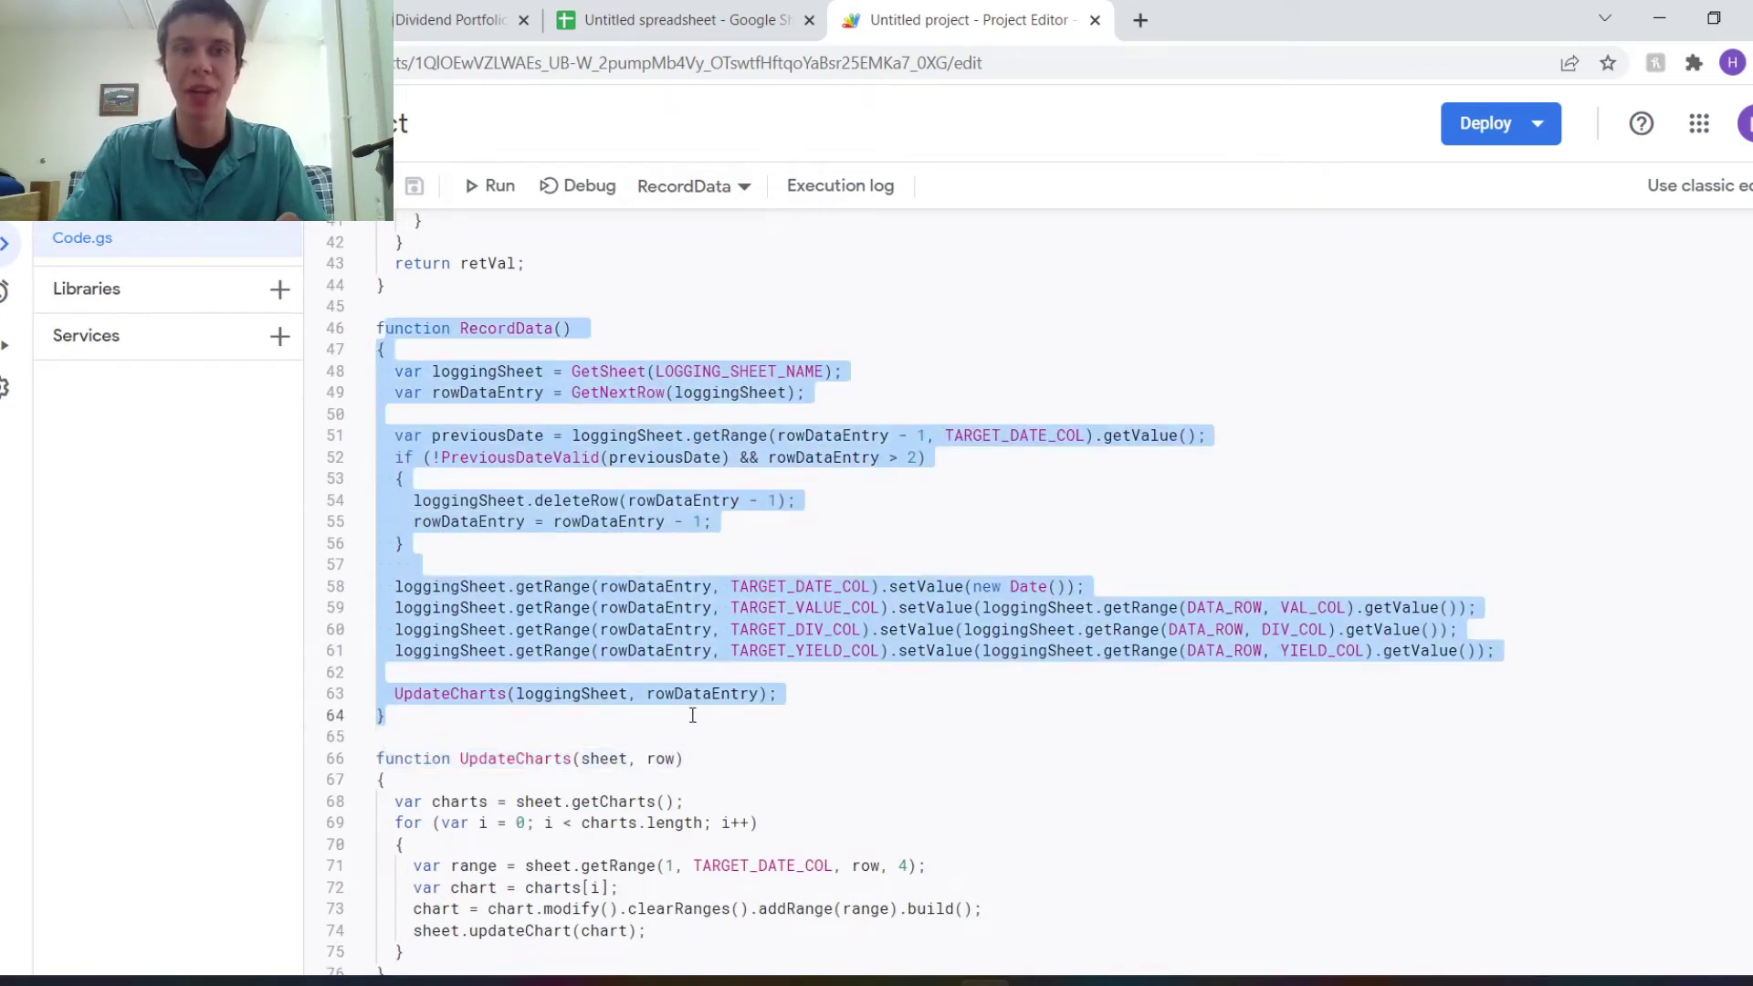
{"action": "left_click", "coordinate": [646, 691]}
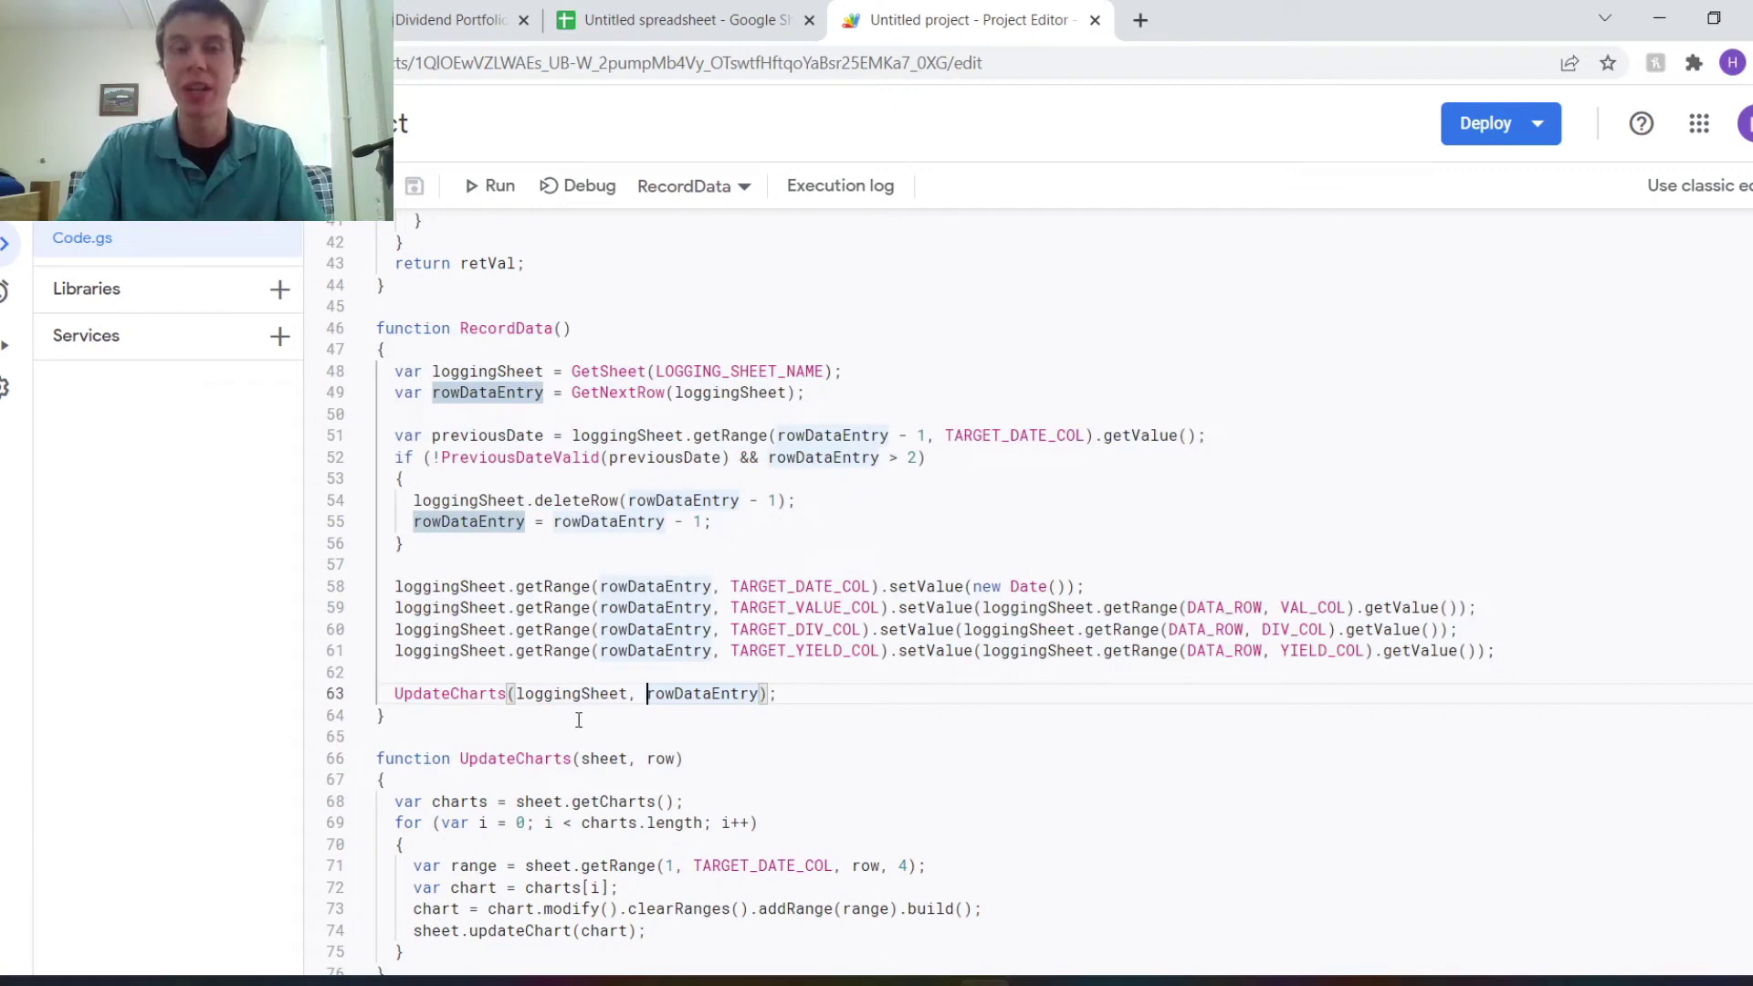
Run RecordData and pick the account to authorize the project with.
{"action": "scroll", "coordinate": [695, 592], "scroll_direction": "up", "scroll_amount": 8}
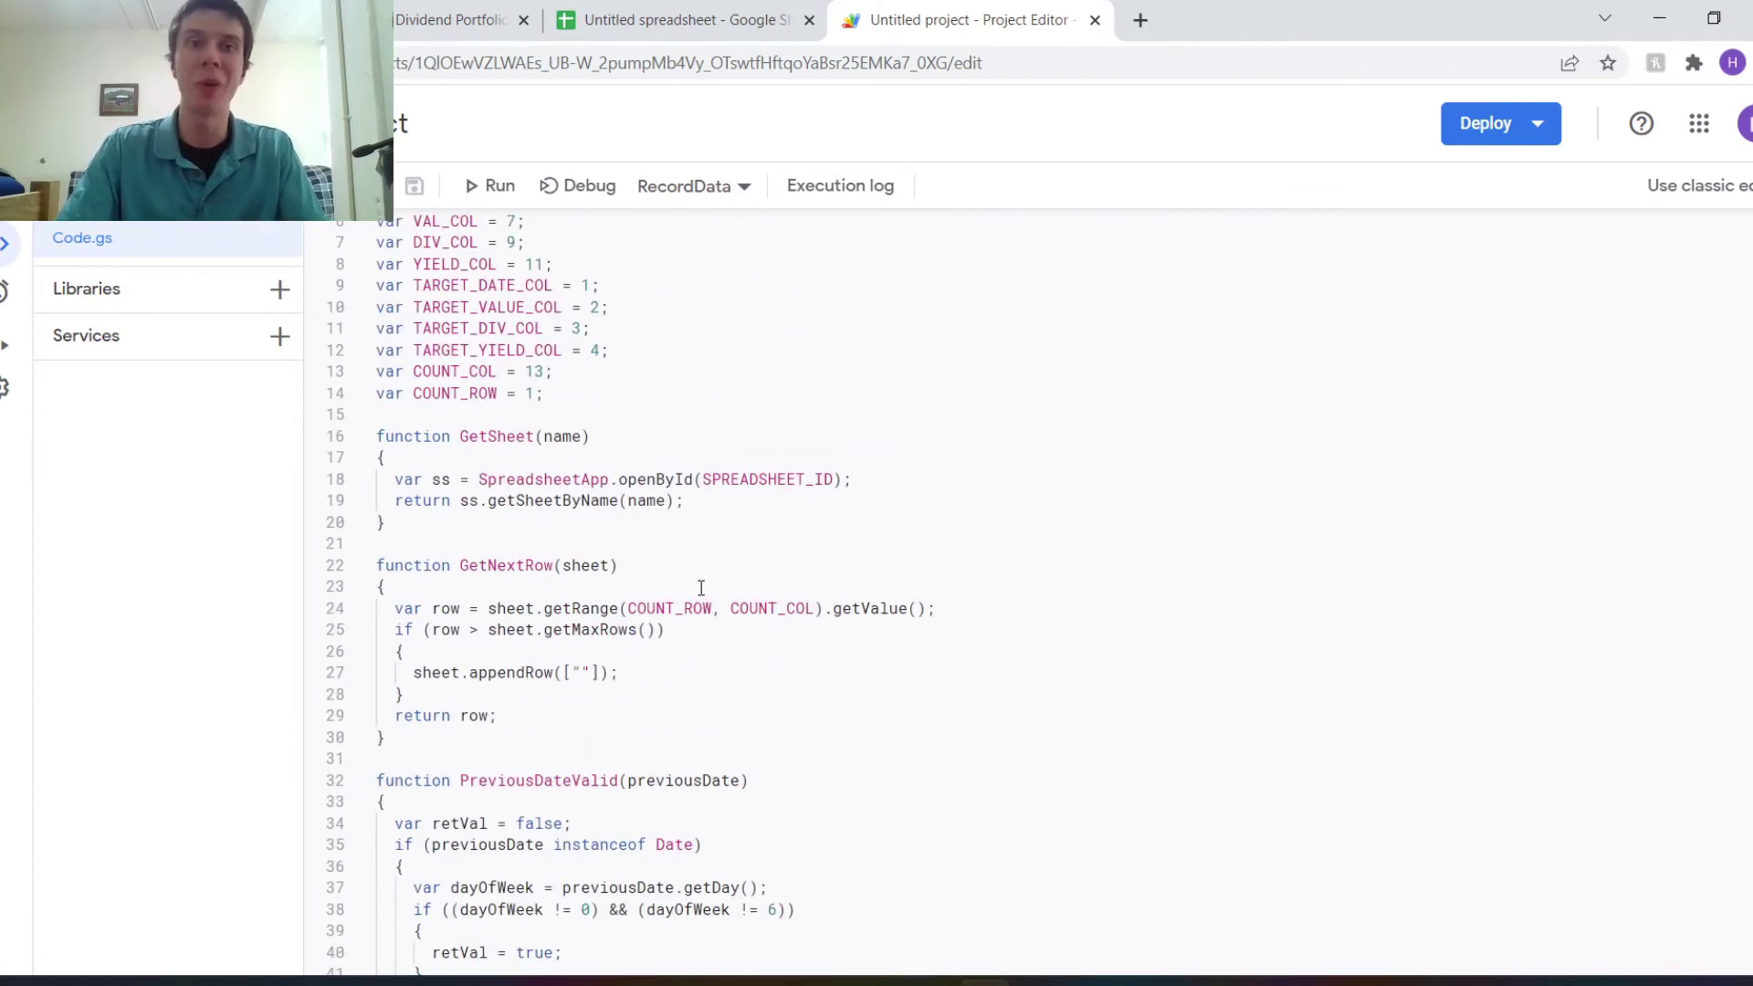
{"action": "left_click", "coordinate": [468, 192]}
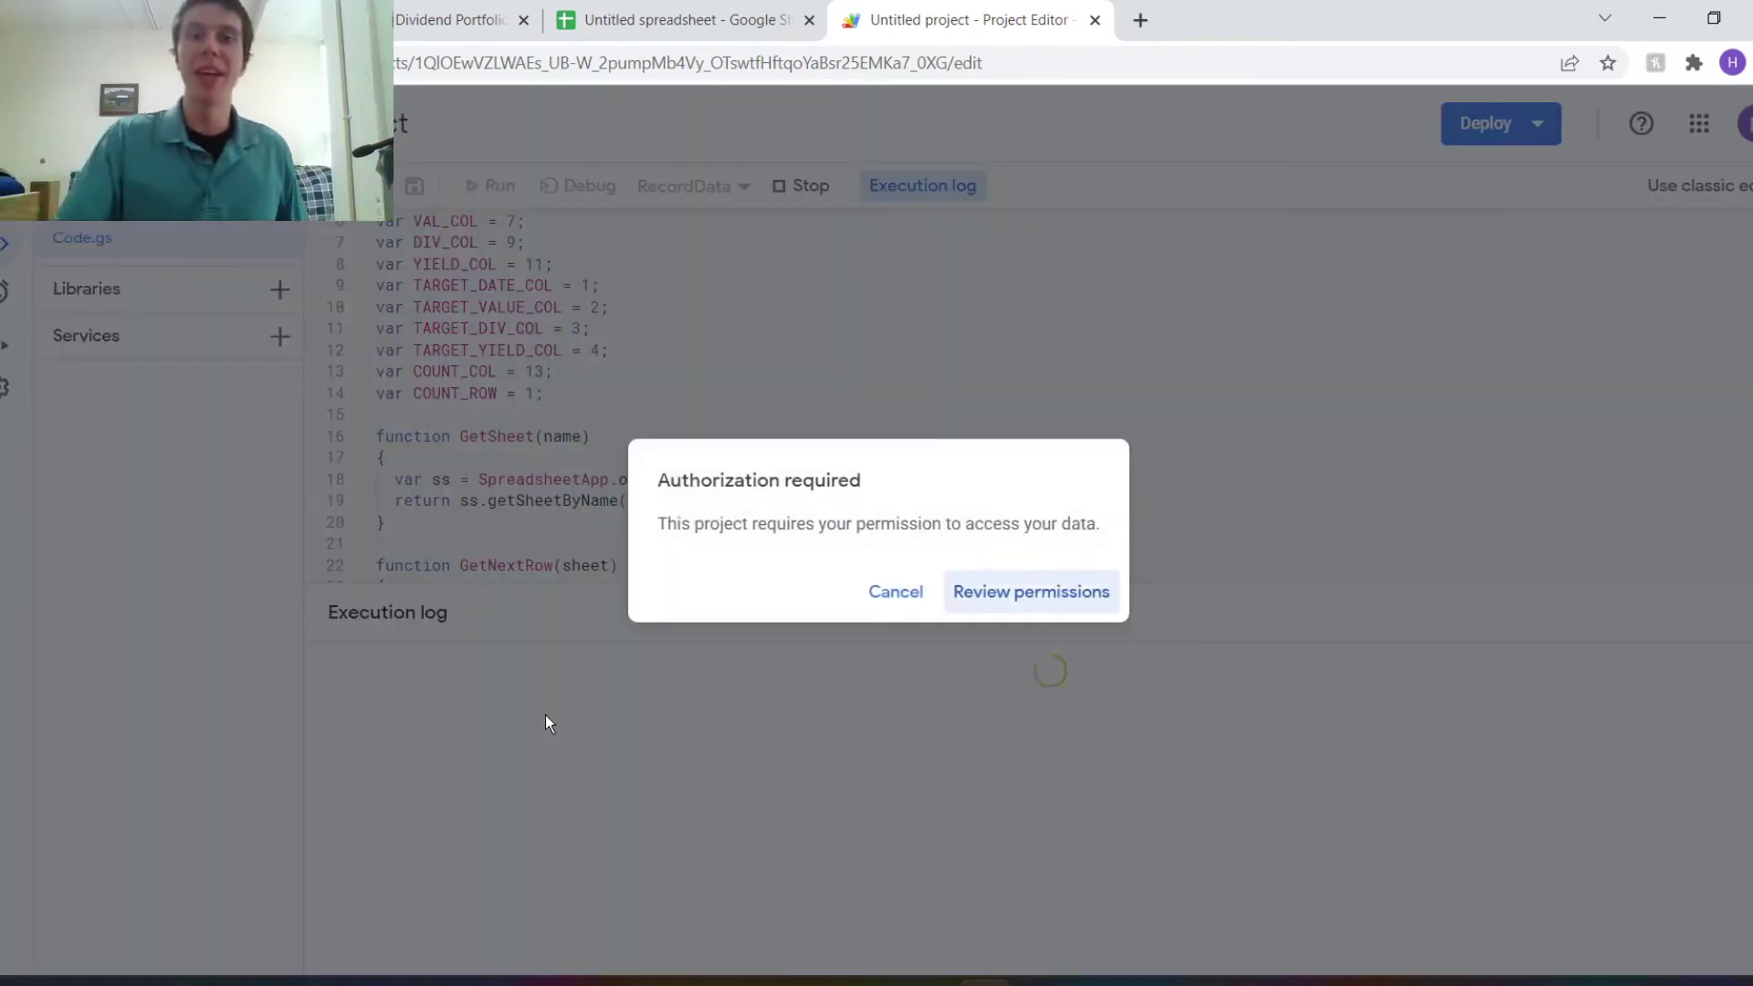
{"action": "left_click", "coordinate": [1058, 598]}
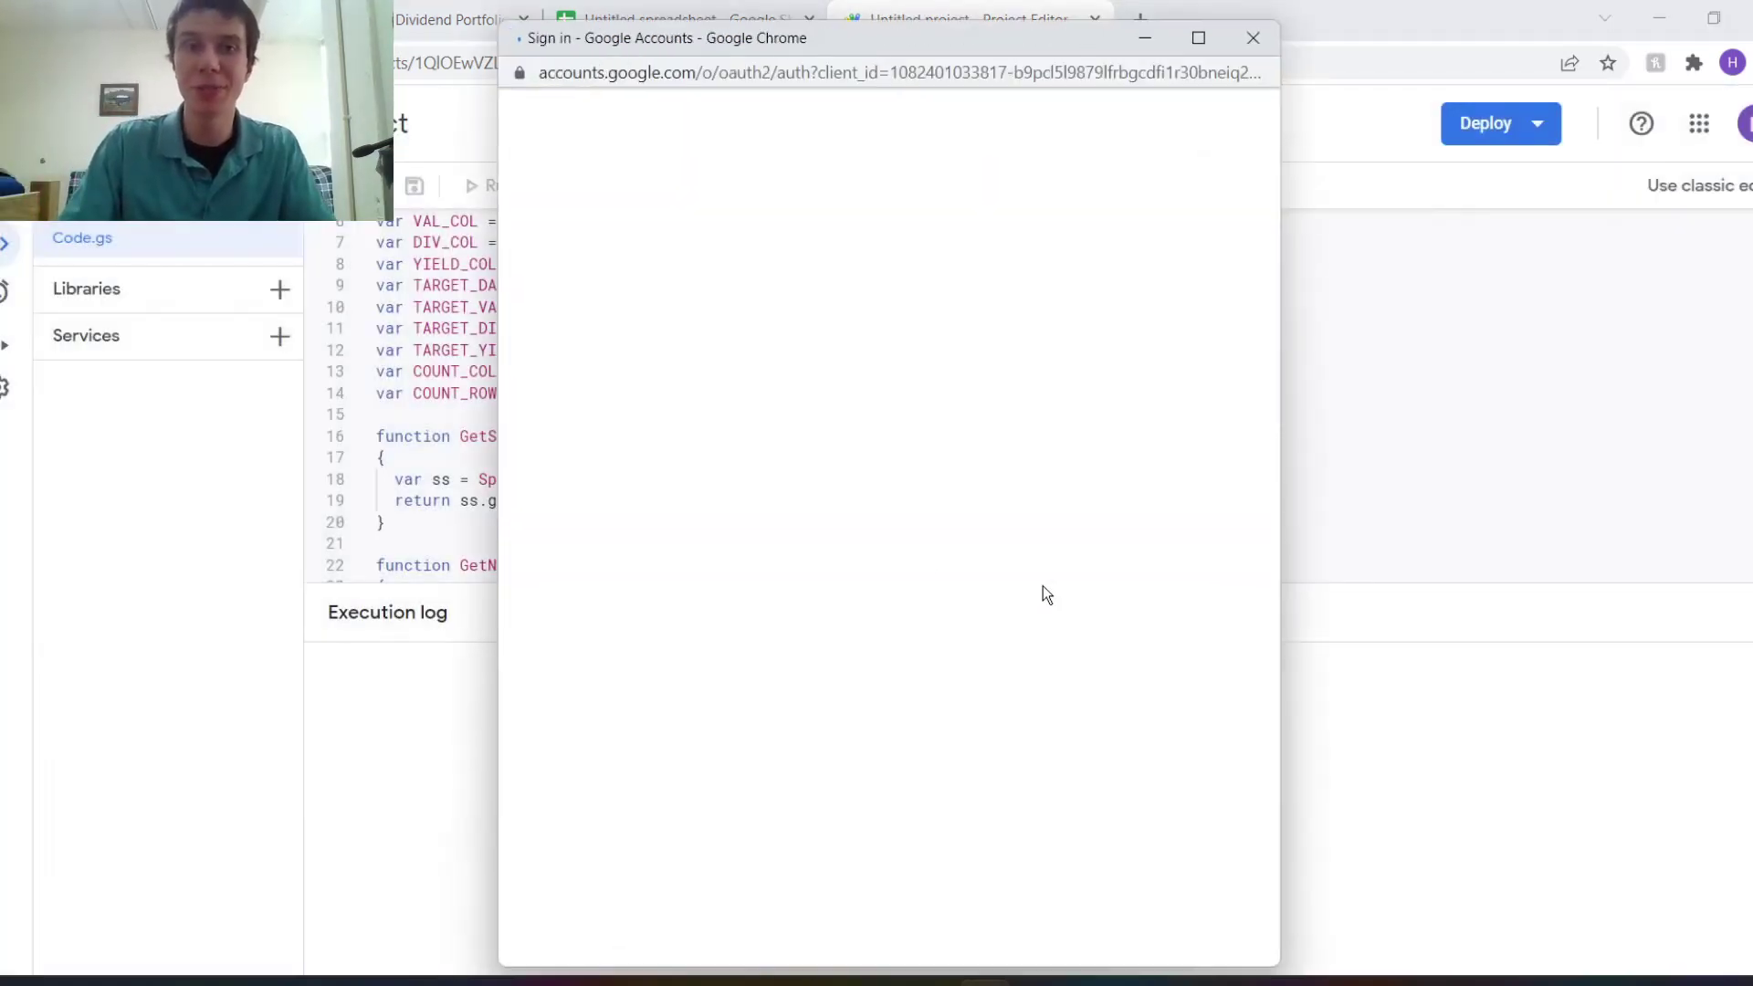
{"action": "left_click", "coordinate": [757, 498]}
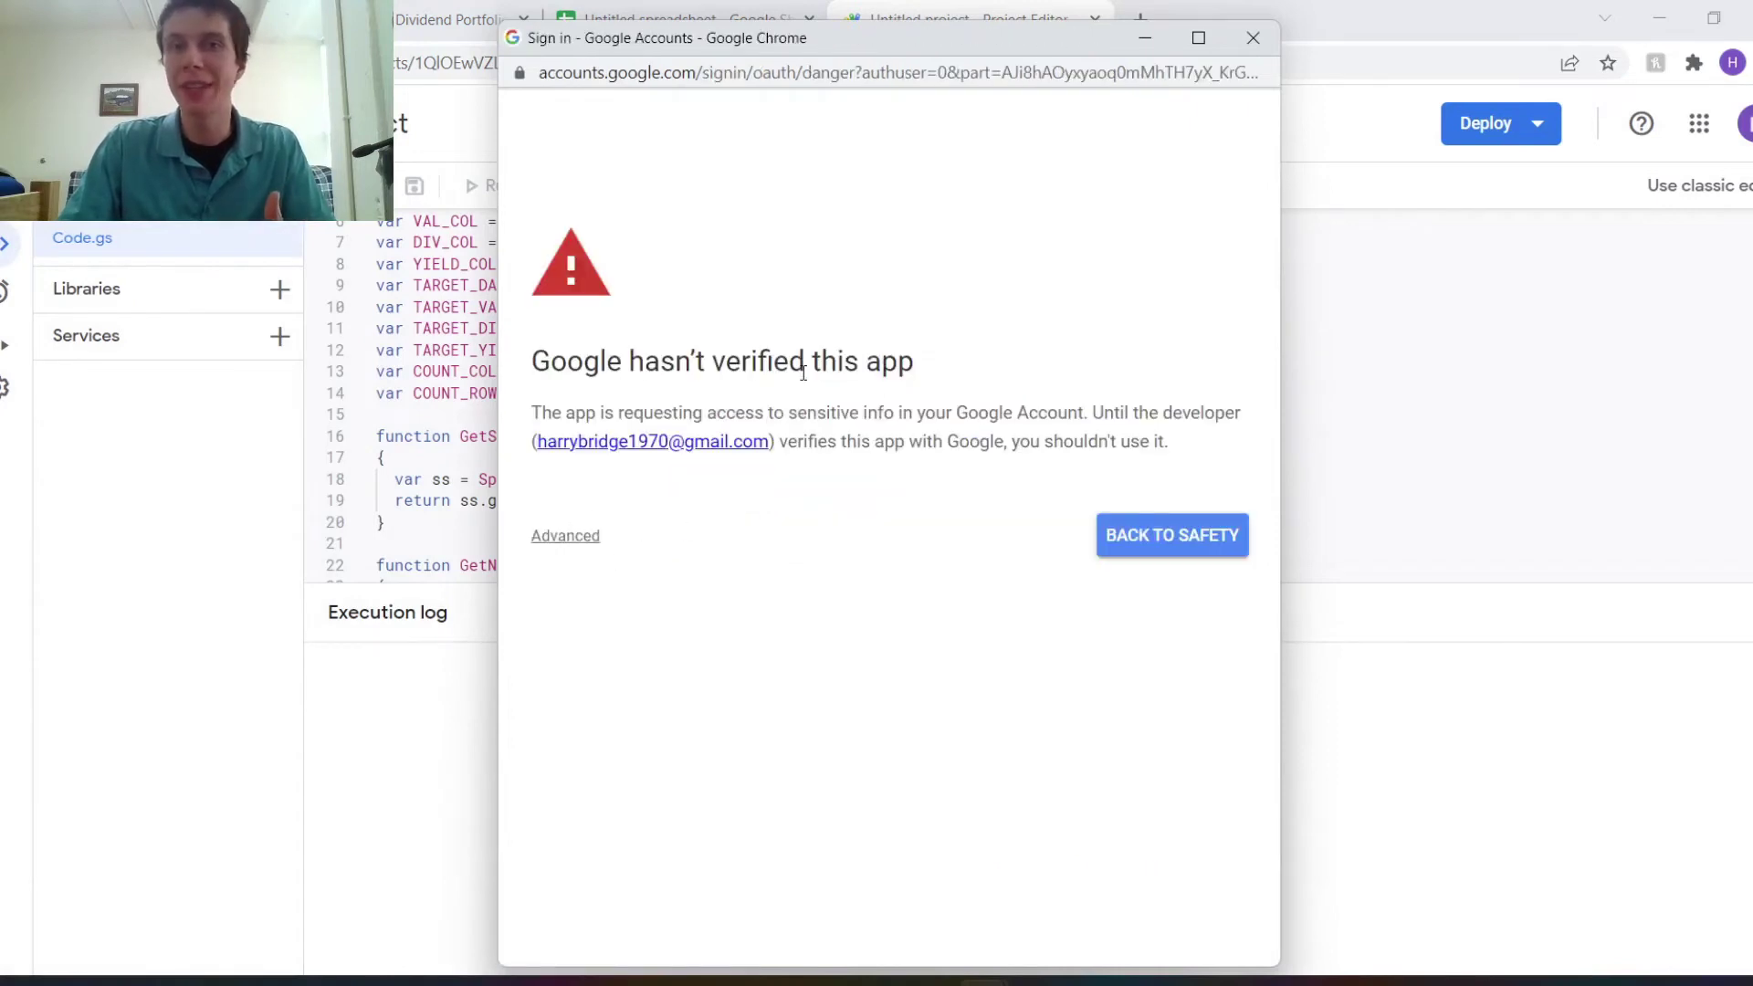
Proceed past the unverified-app warning to Untitled project and allow Sheets access.
{"action": "left_click_drag", "start_coordinate": [687, 363], "coordinate": [934, 350]}
{"action": "left_click", "coordinate": [936, 352]}
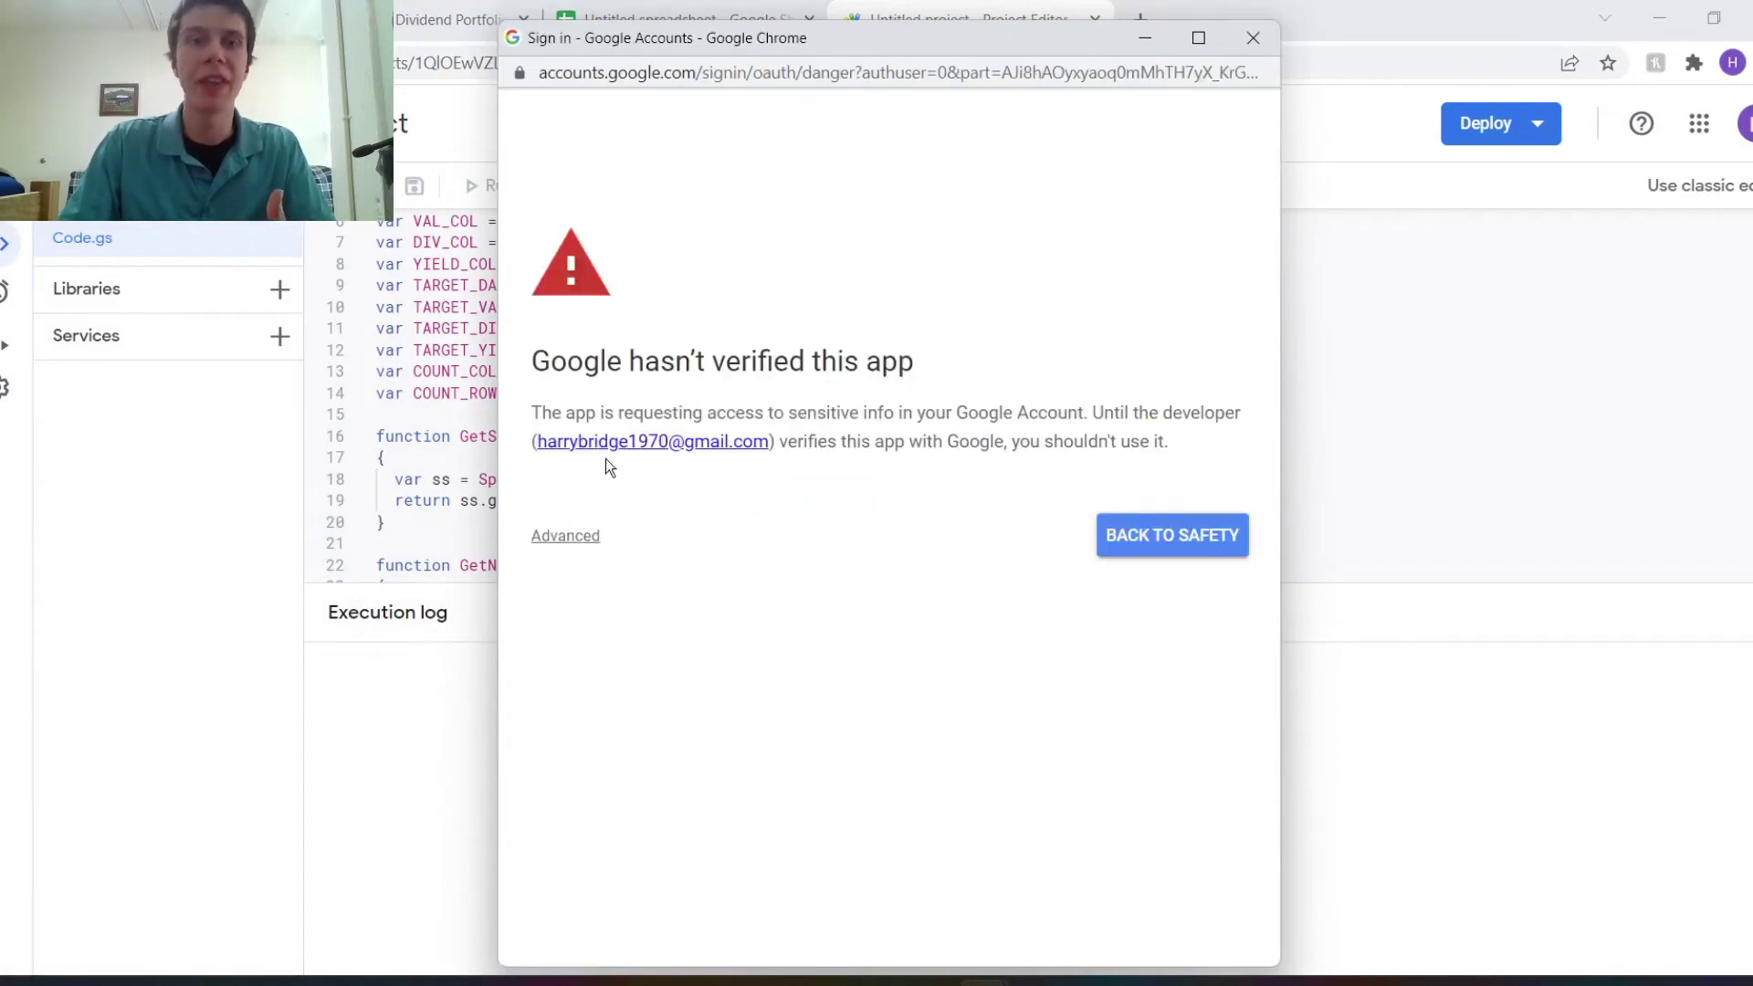
{"action": "left_click", "coordinate": [564, 538]}
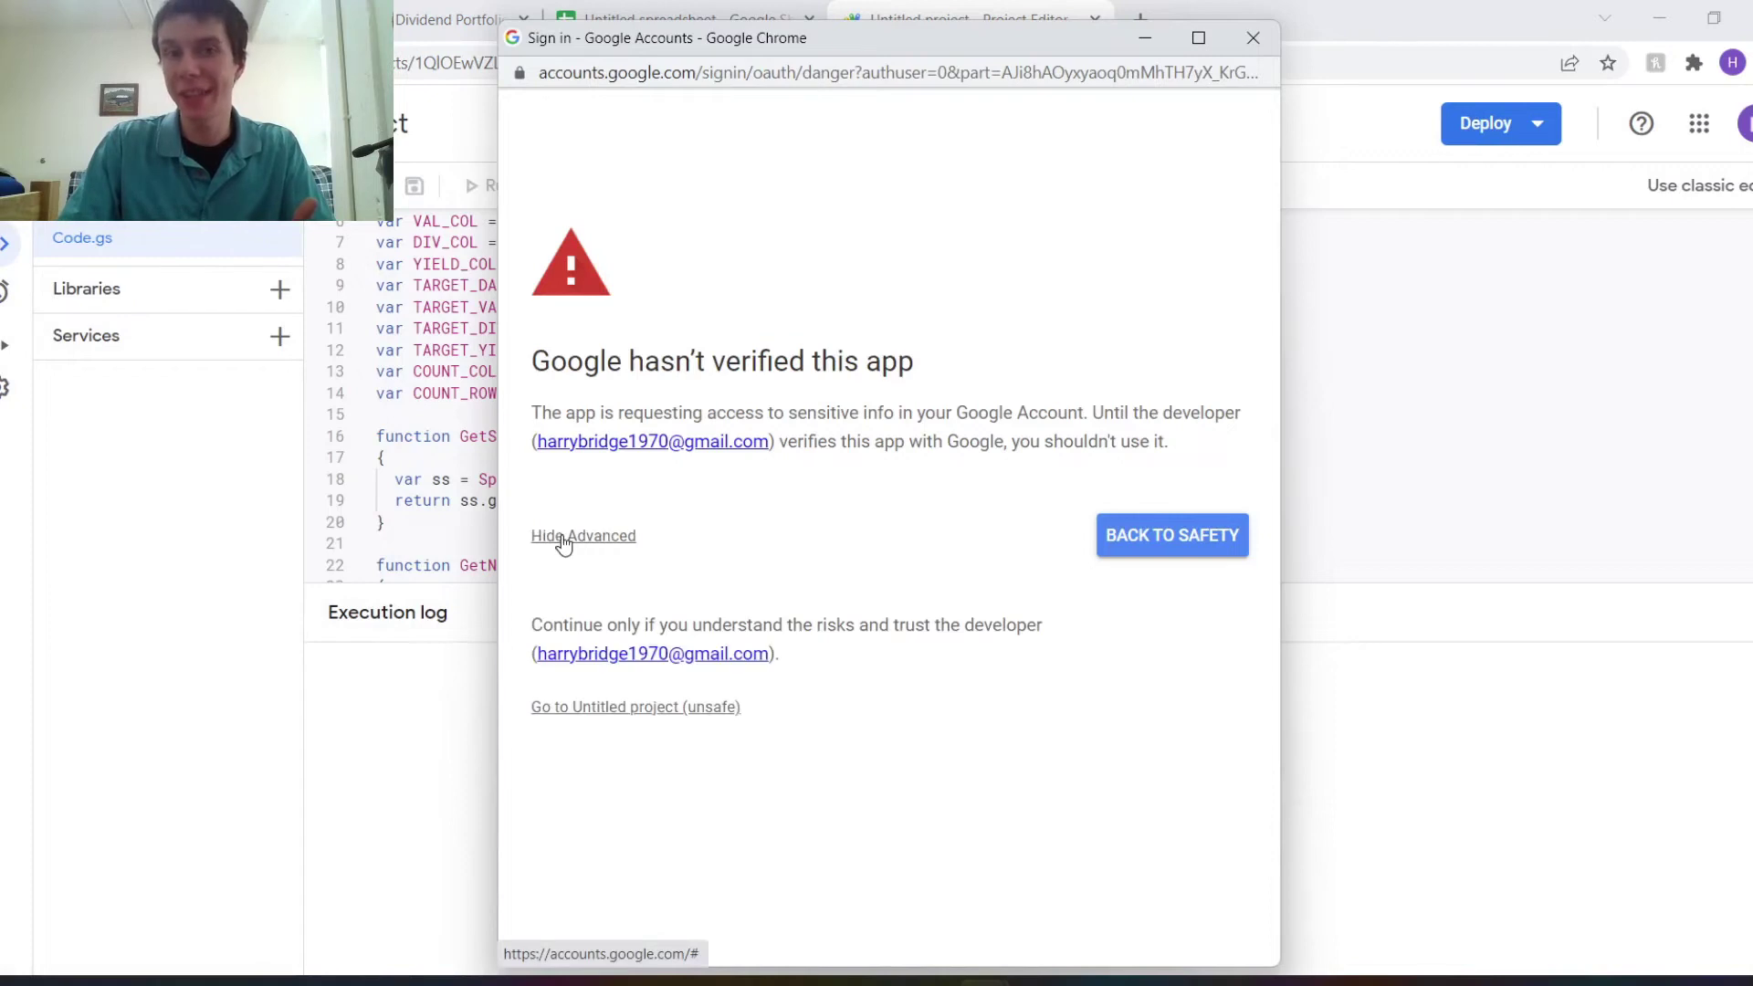
{"action": "left_click", "coordinate": [602, 719]}
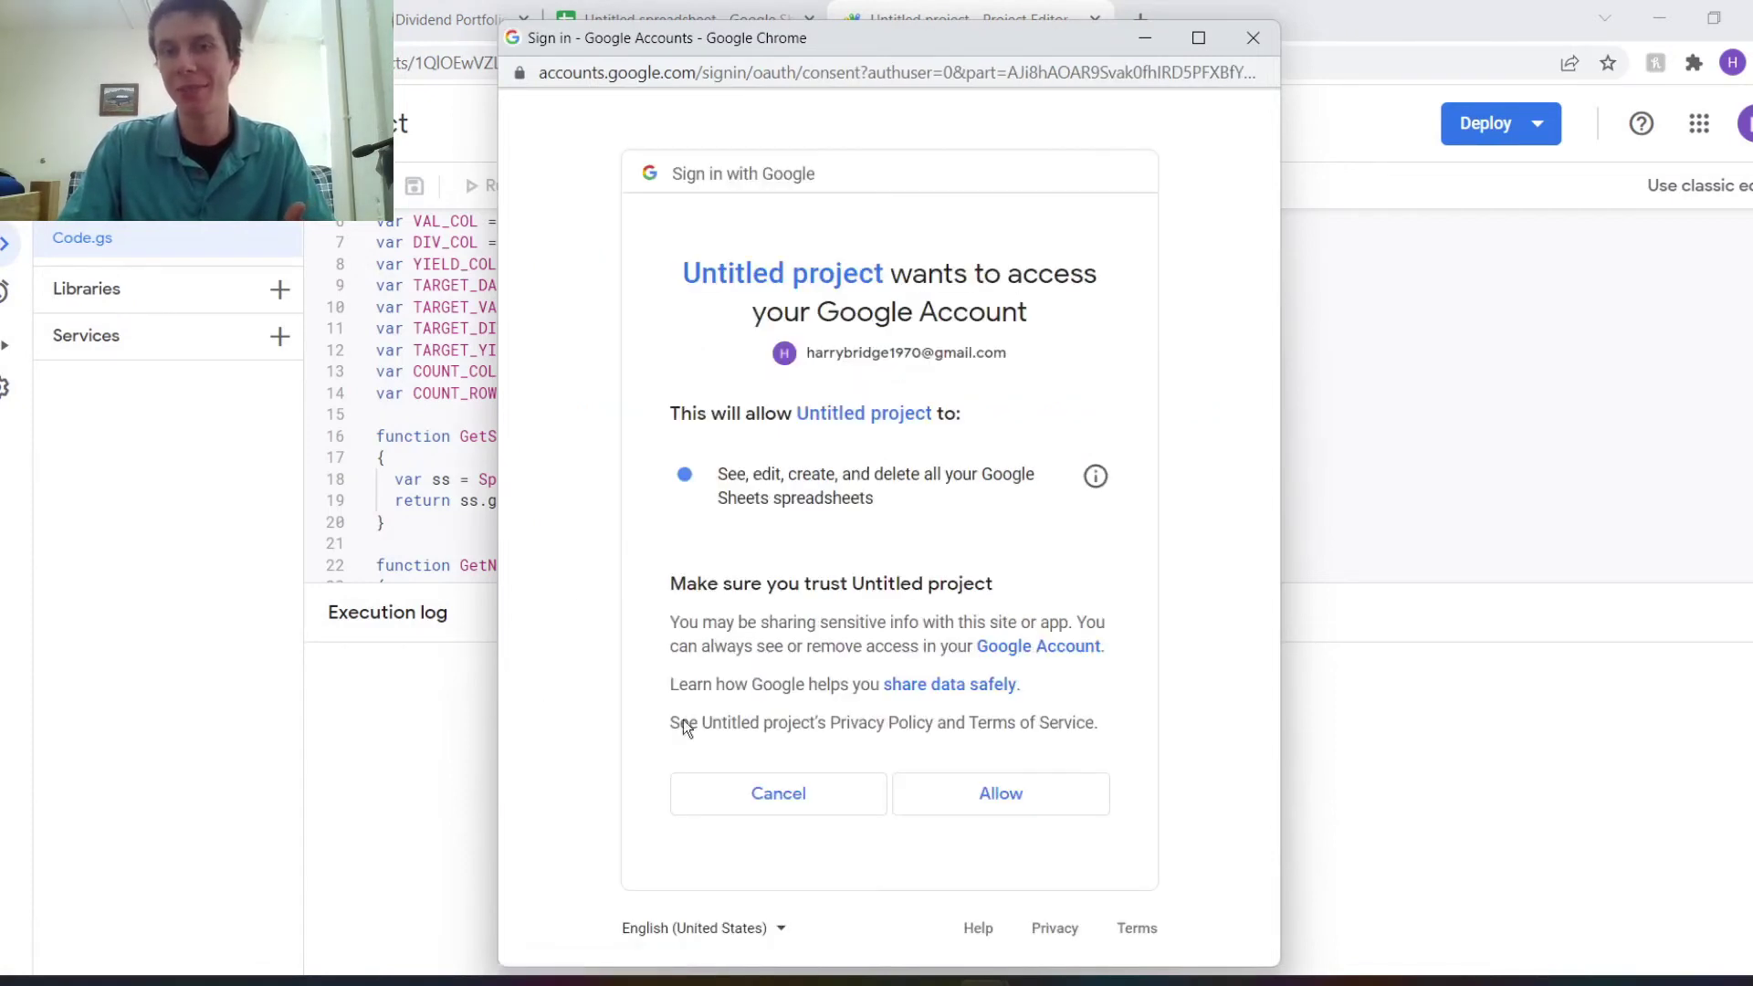
{"action": "left_click", "coordinate": [1000, 793]}
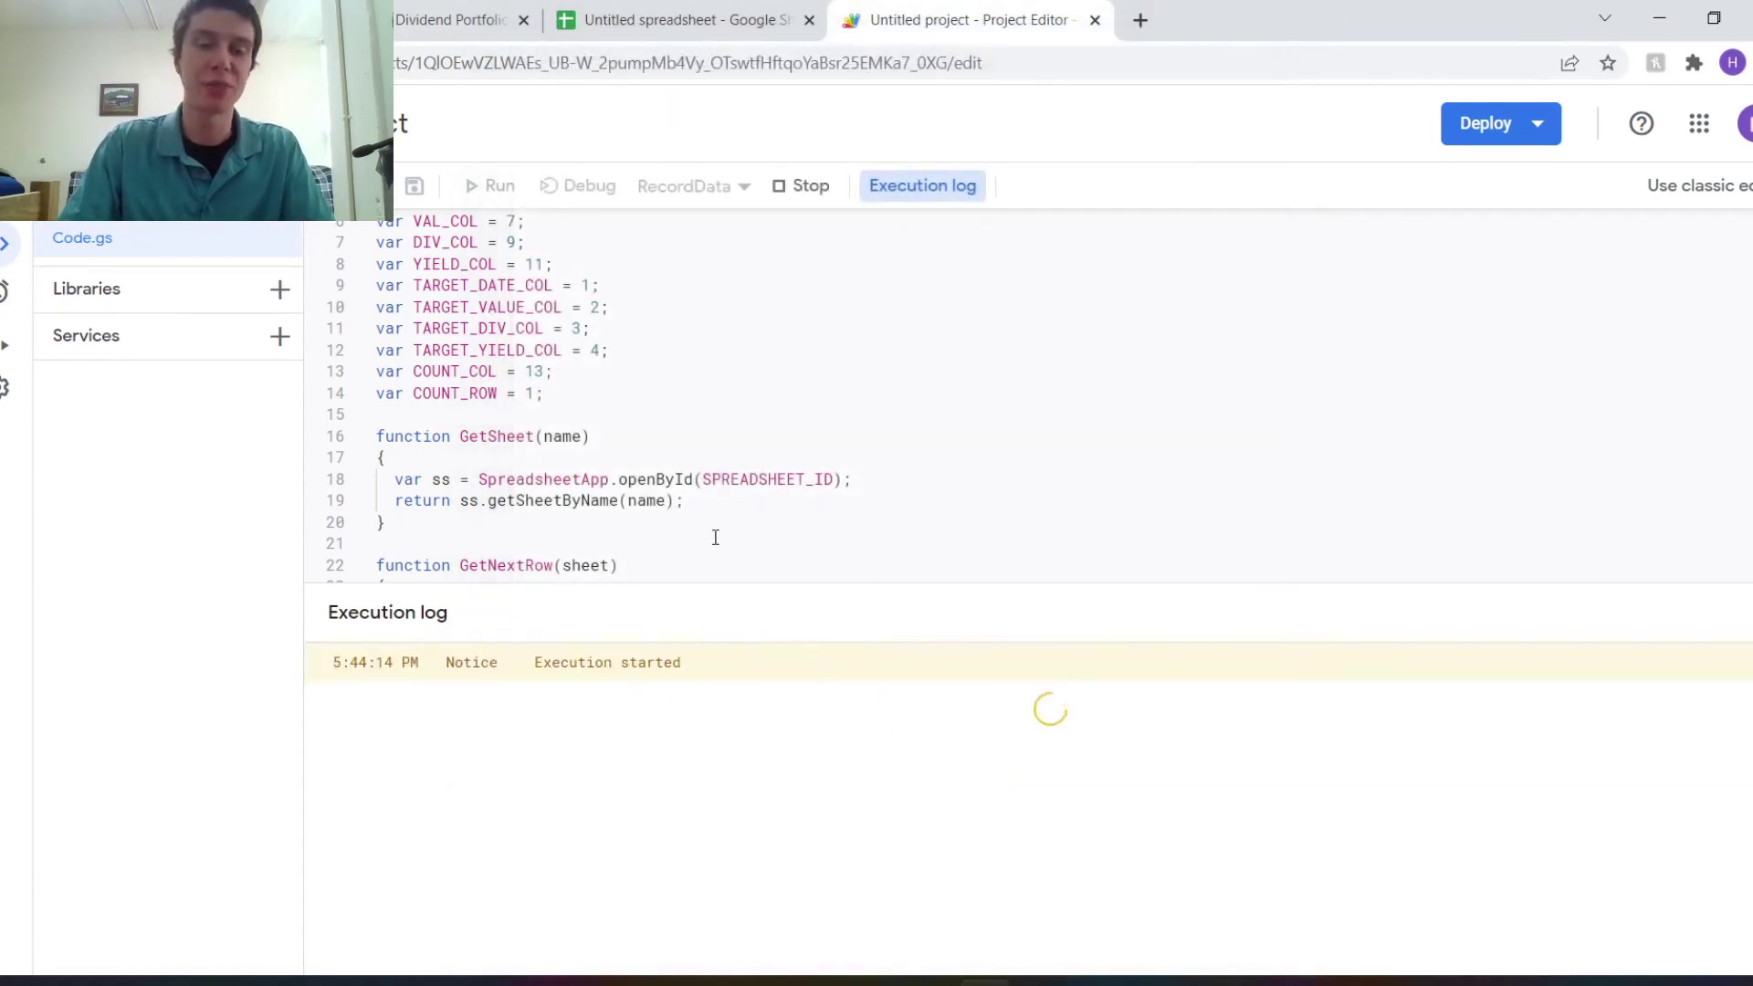
Check the first logged row's timestamp in A2 and portfolio value in B2.
{"action": "left_click", "coordinate": [742, 9]}
{"action": "left_click", "coordinate": [359, 431]}
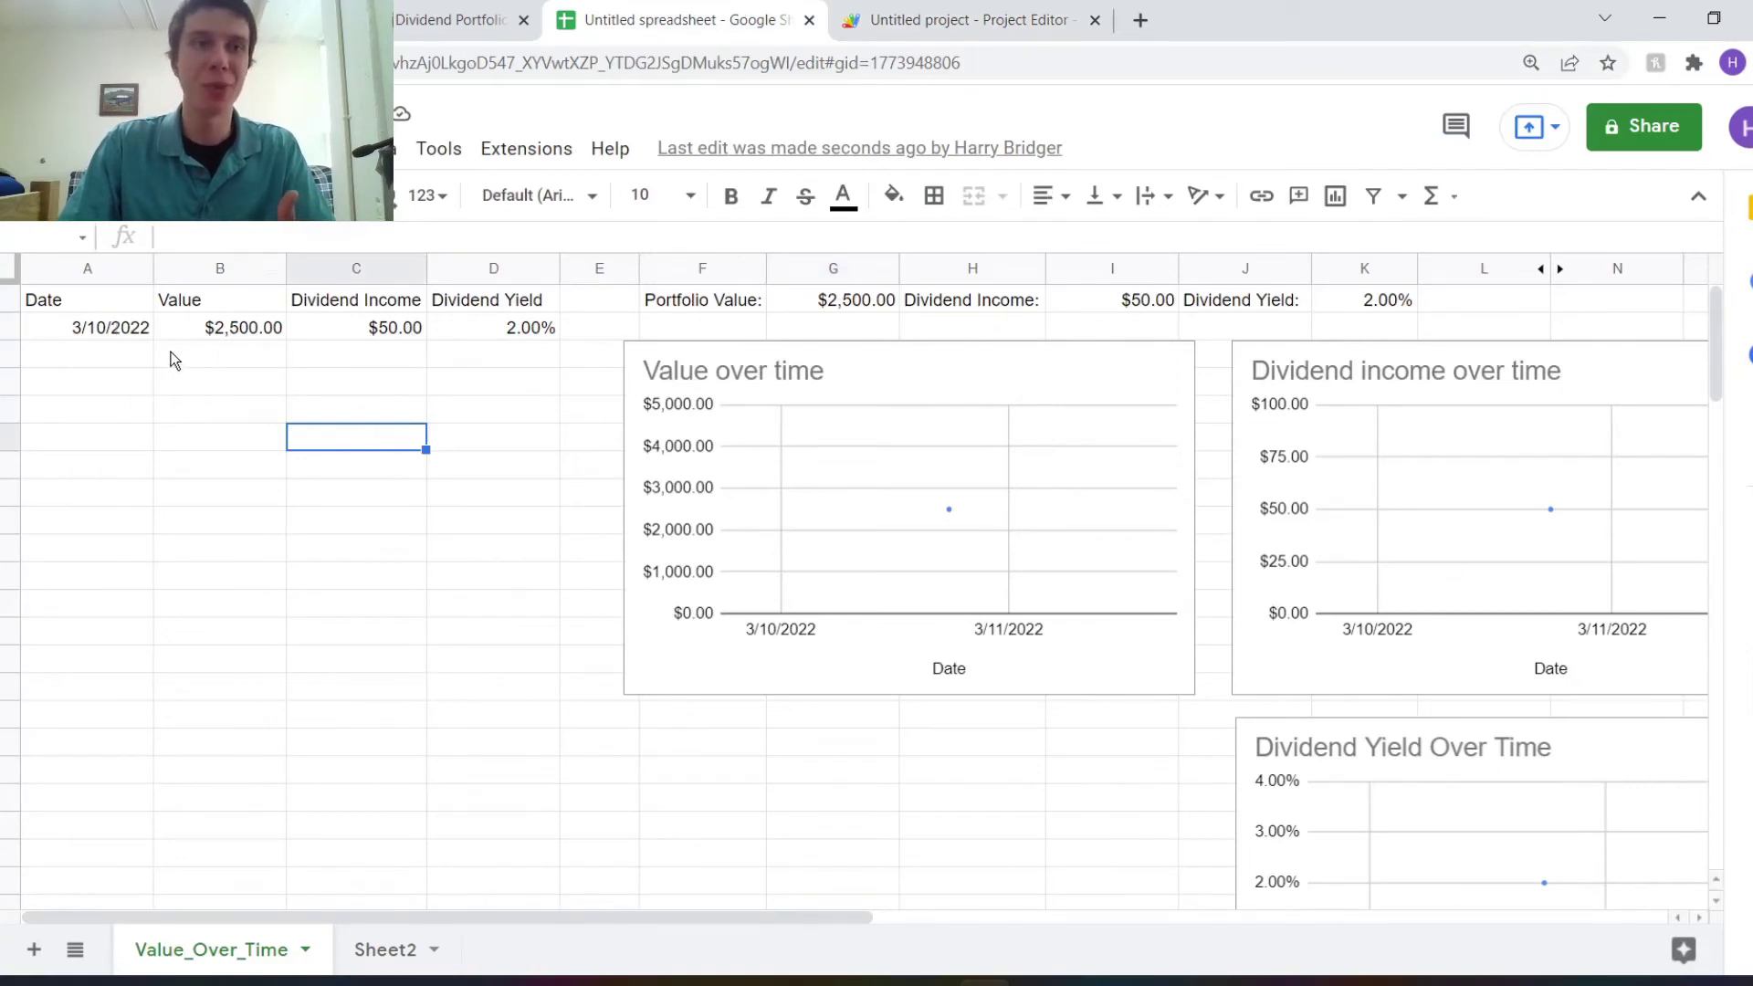
{"action": "left_click", "coordinate": [130, 330]}
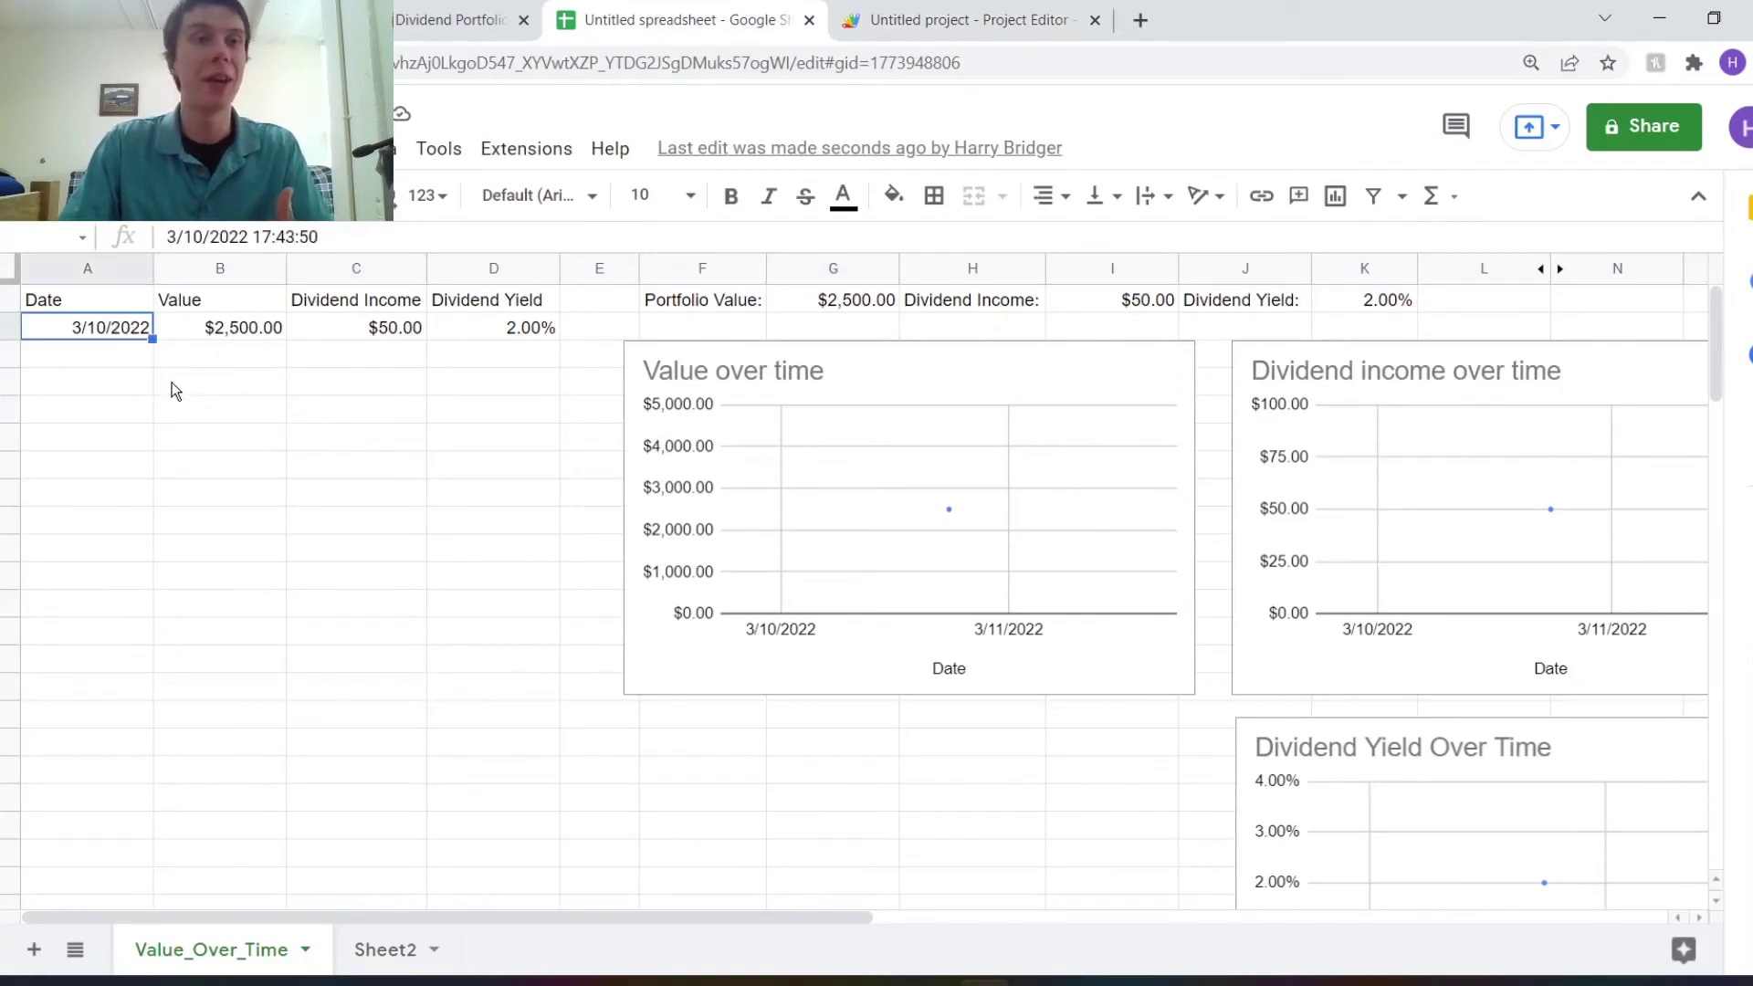
{"action": "left_click", "coordinate": [237, 331]}
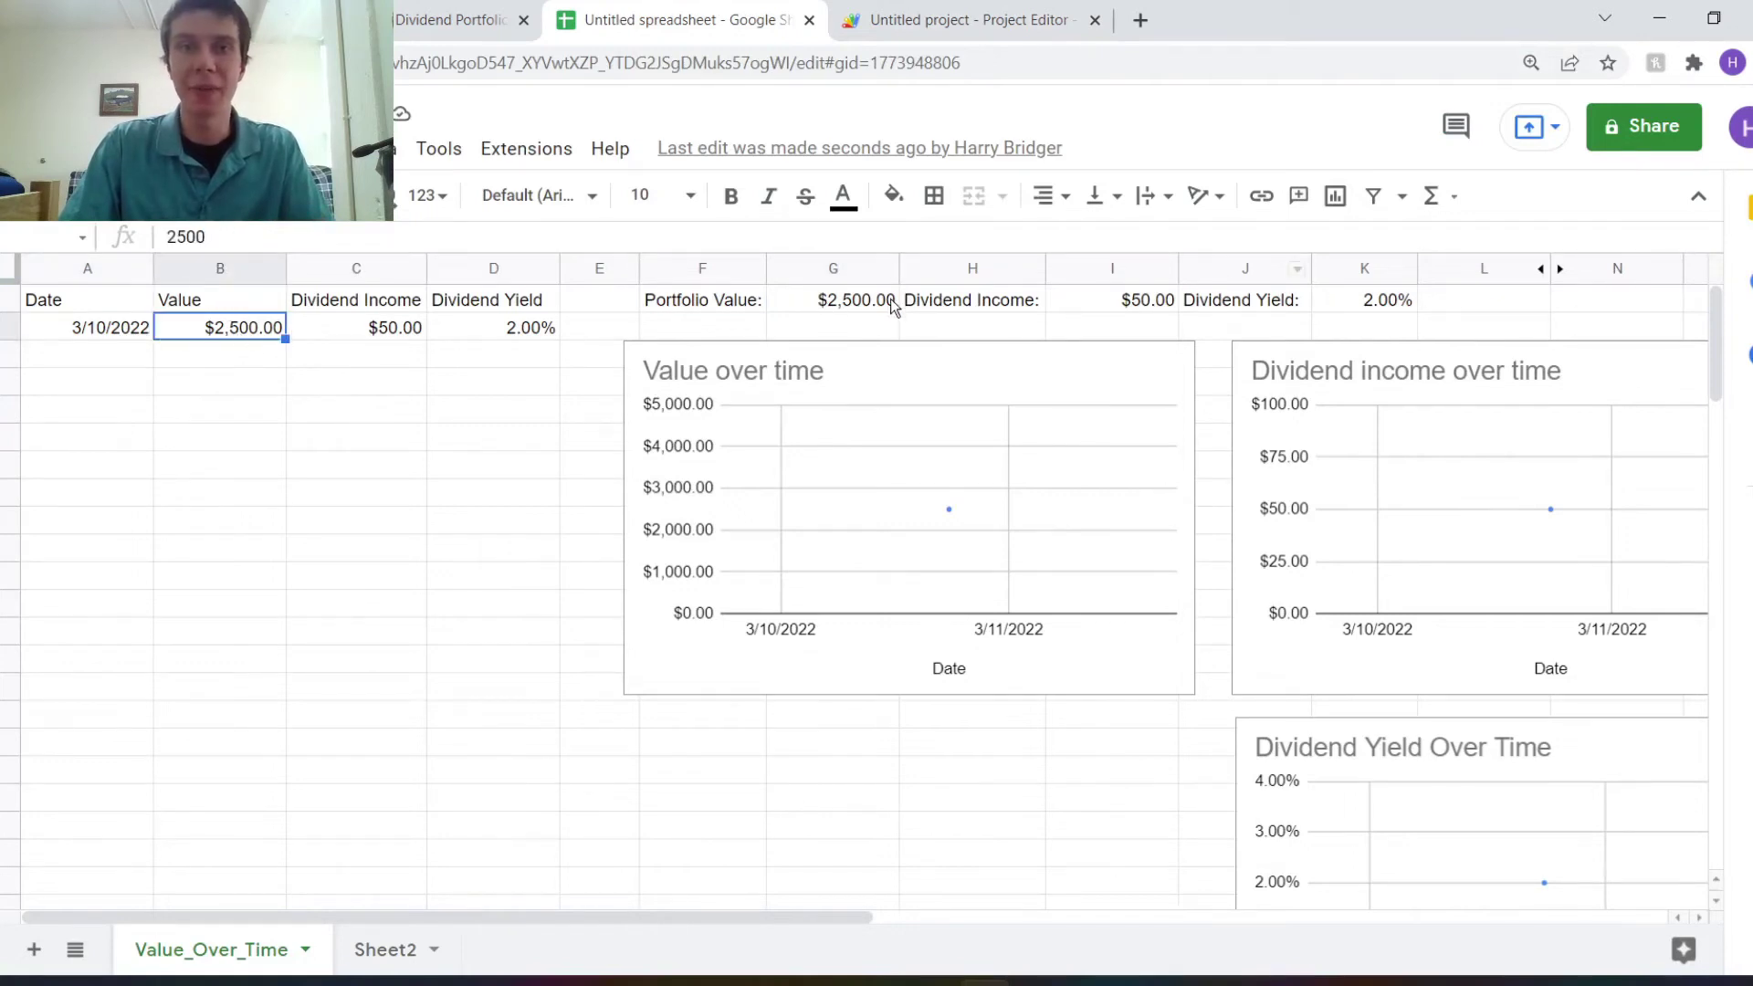
Set the portfolio value in Sheet2 cell A1 to 2600.
{"action": "left_click", "coordinate": [380, 950]}
{"action": "left_click", "coordinate": [131, 300]}
{"action": "type", "text": "2600"}
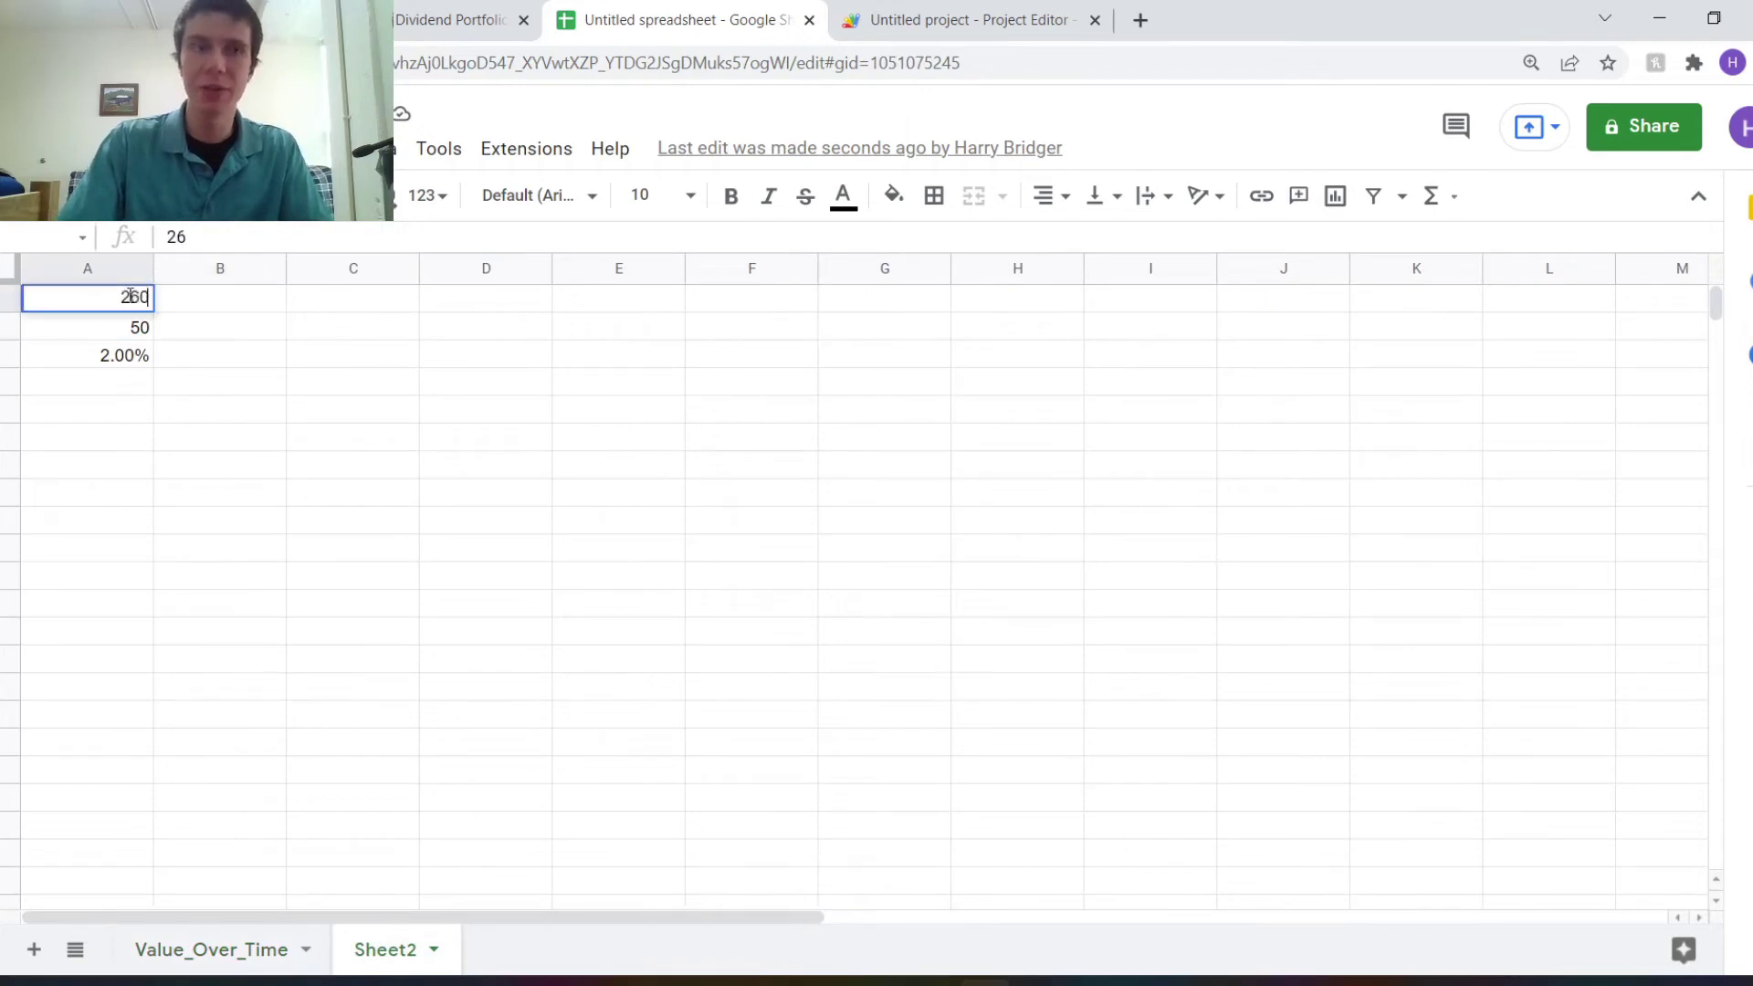
{"action": "key", "text": "Return"}
Run RecordData again and check the new $2,600.00 row on Value_Over_Time.
{"action": "left_click", "coordinate": [182, 947]}
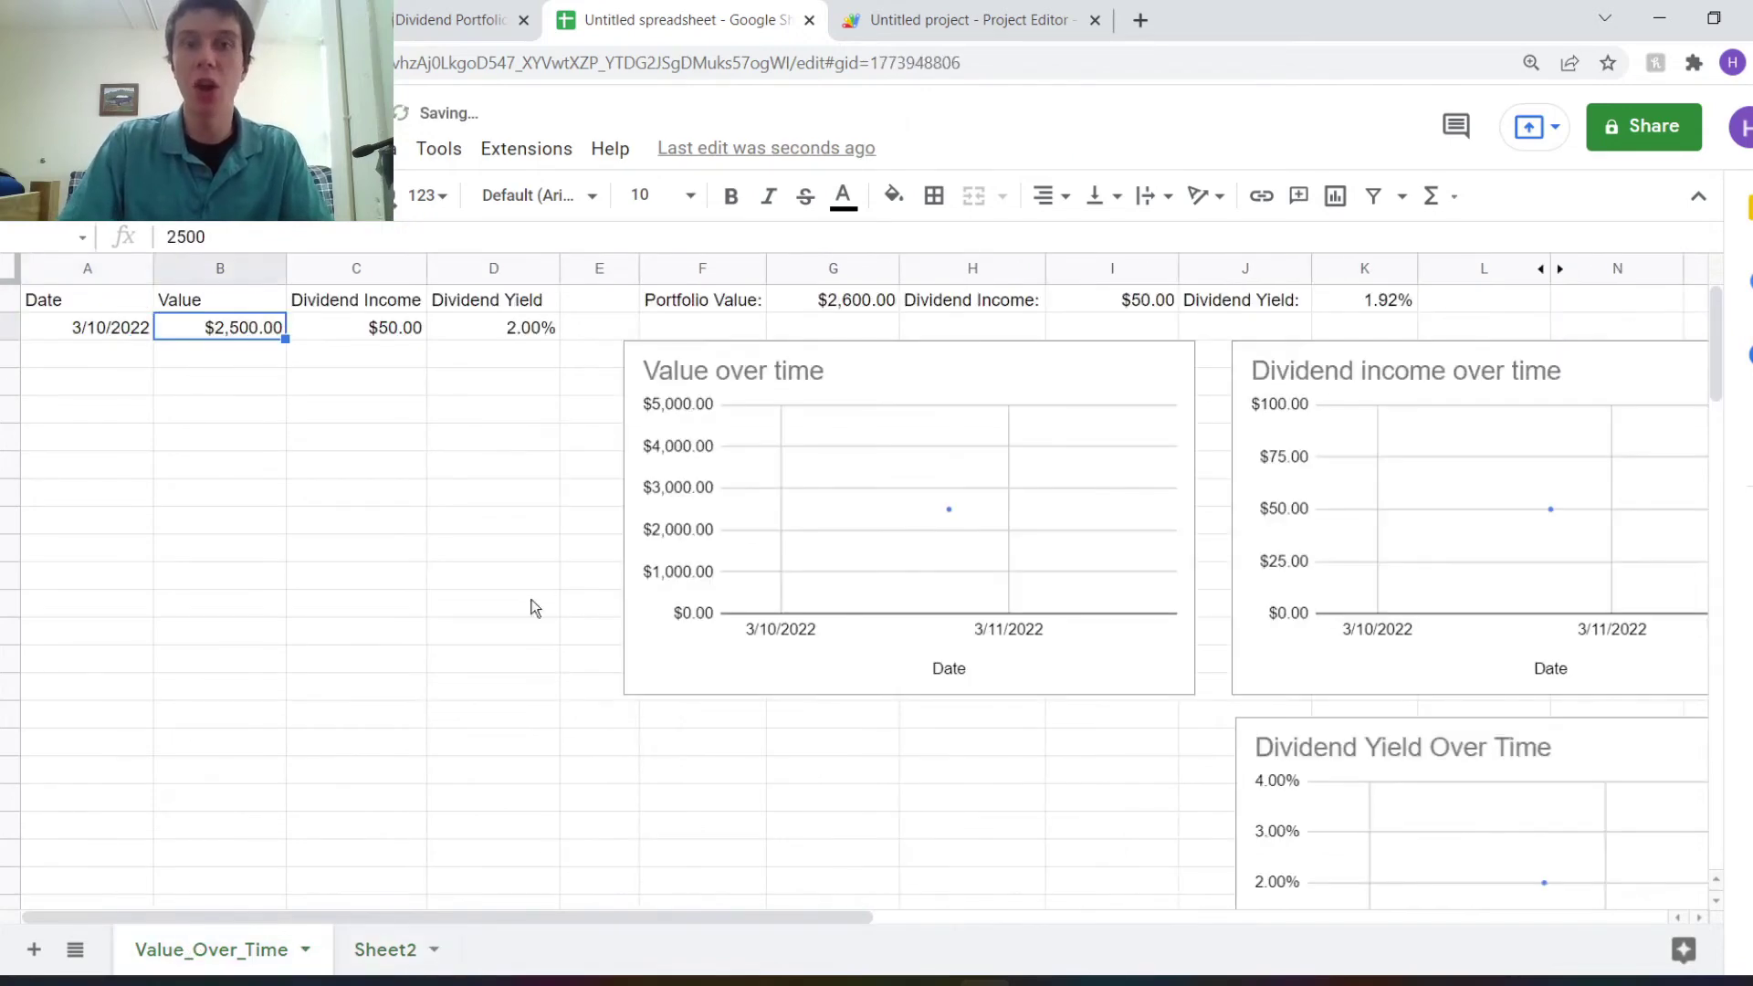
{"action": "left_click", "coordinate": [1004, 13]}
{"action": "left_click", "coordinate": [485, 186]}
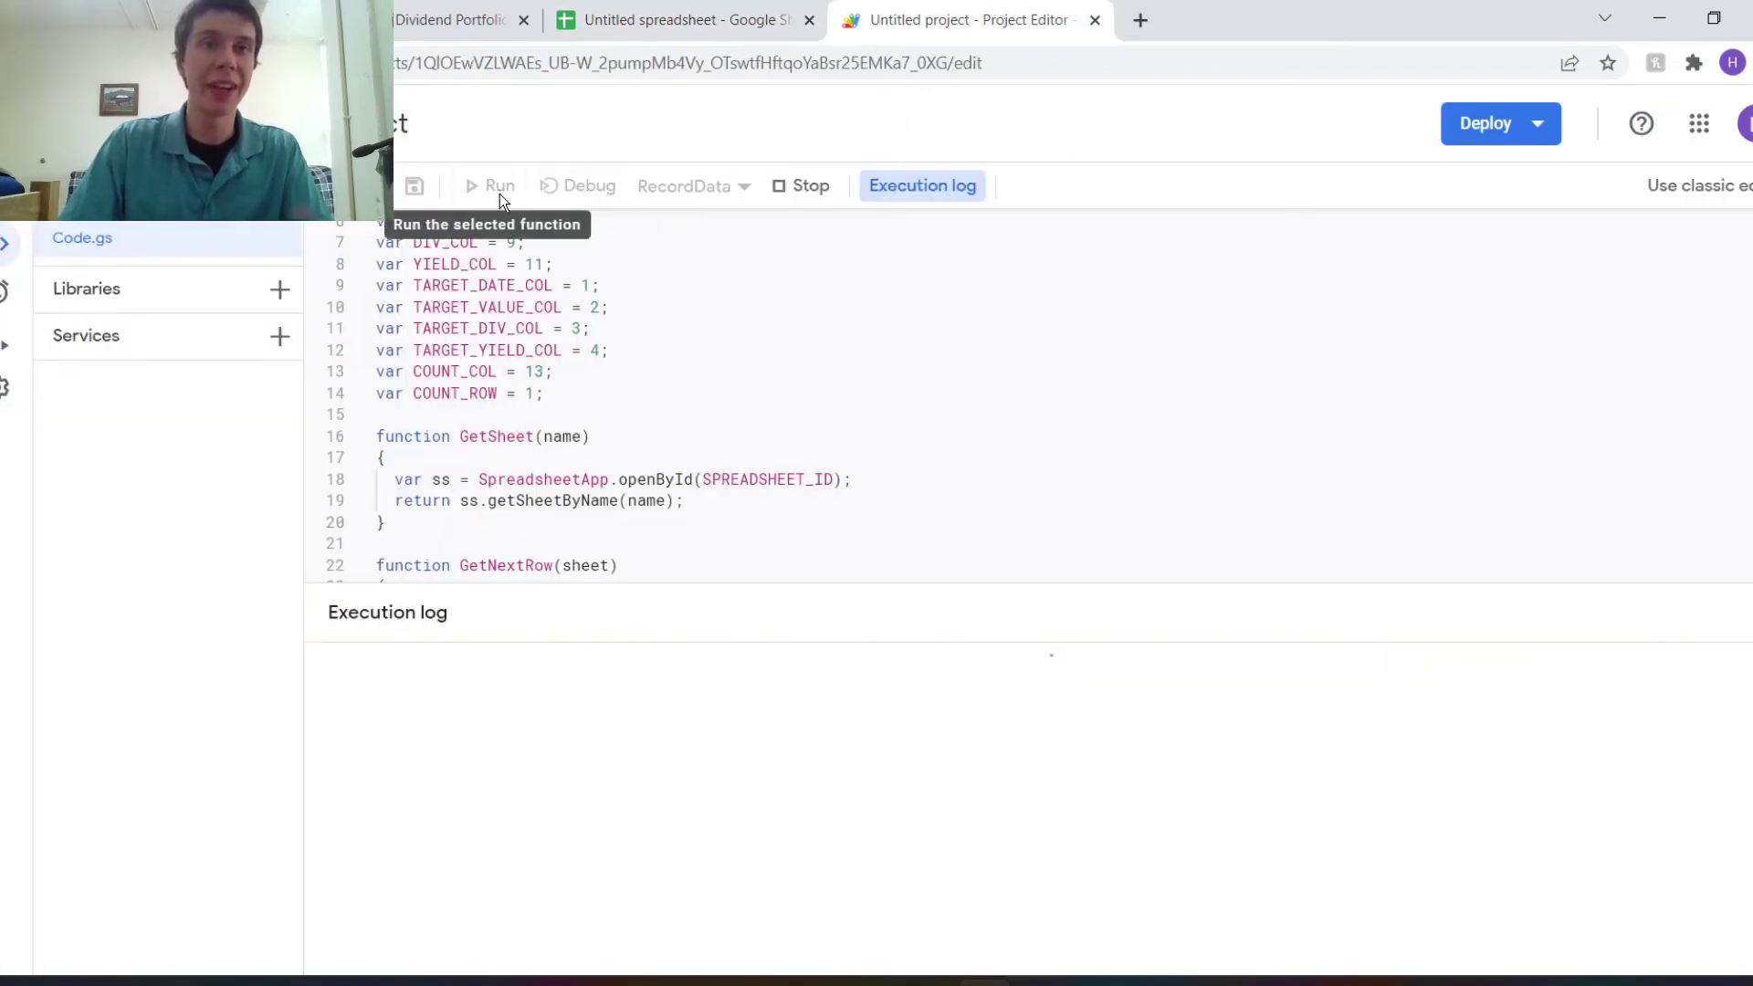
{"action": "left_click", "coordinate": [632, 10]}
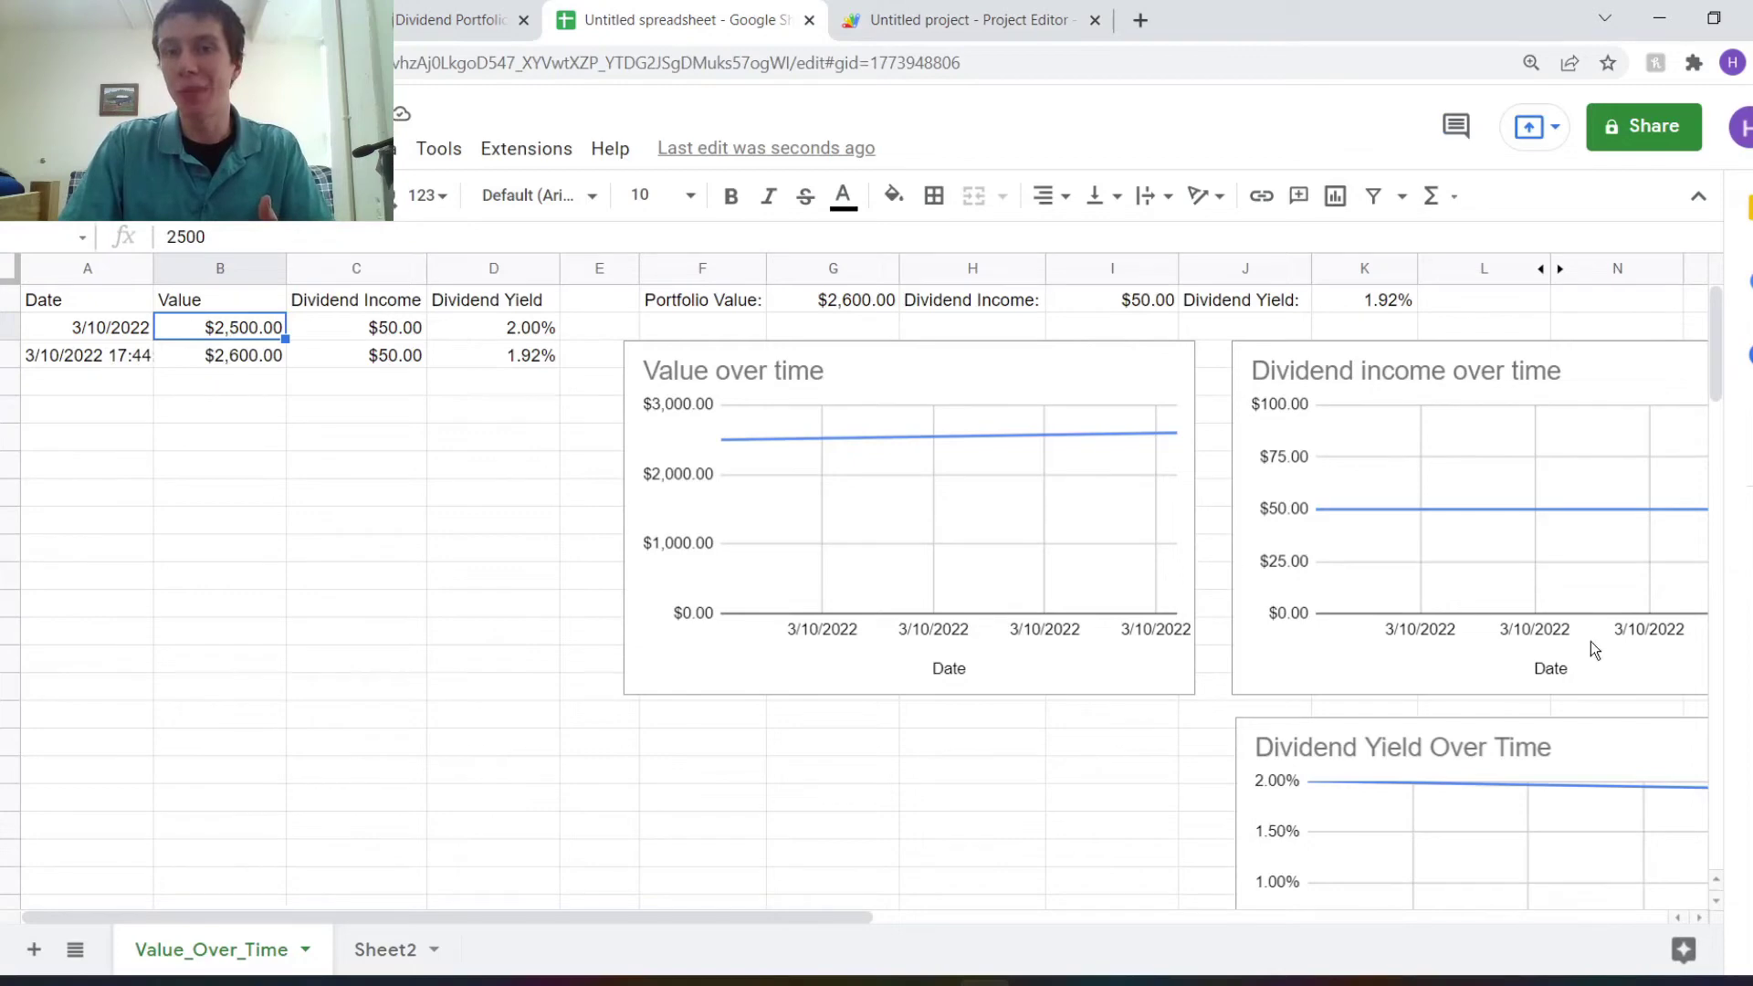
{"action": "left_click_drag", "start_coordinate": [847, 916], "coordinate": [810, 918]}
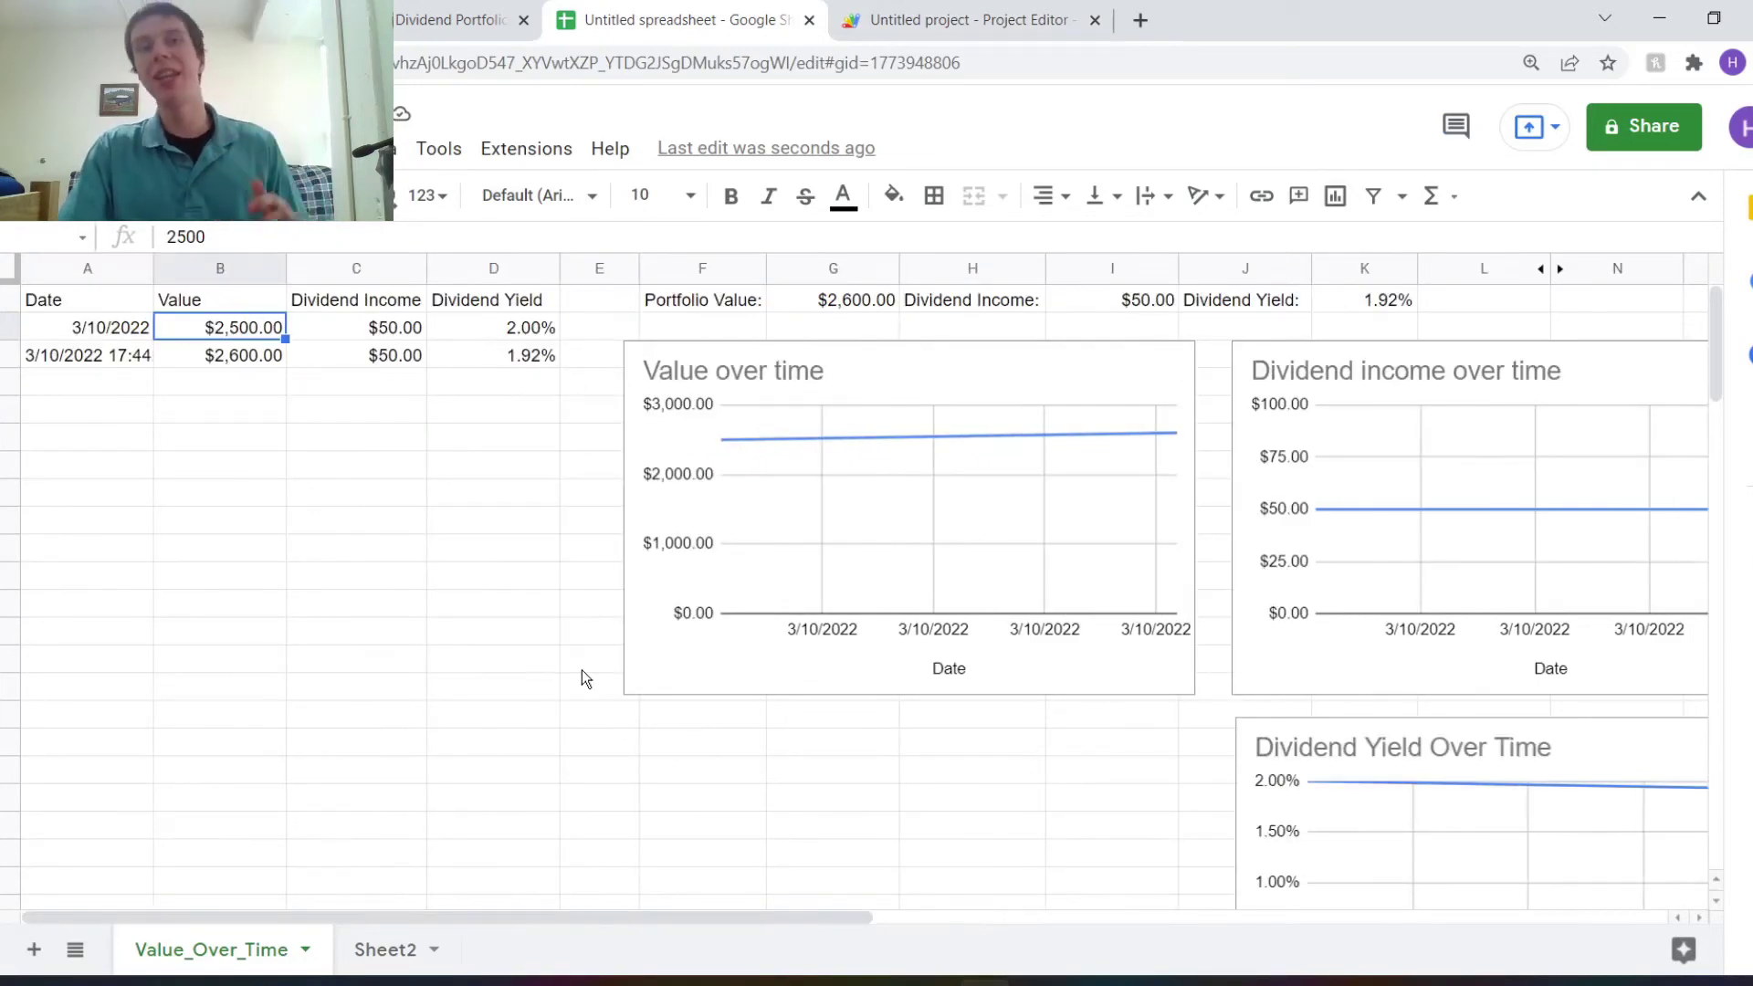
{"action": "left_click", "coordinate": [884, 7]}
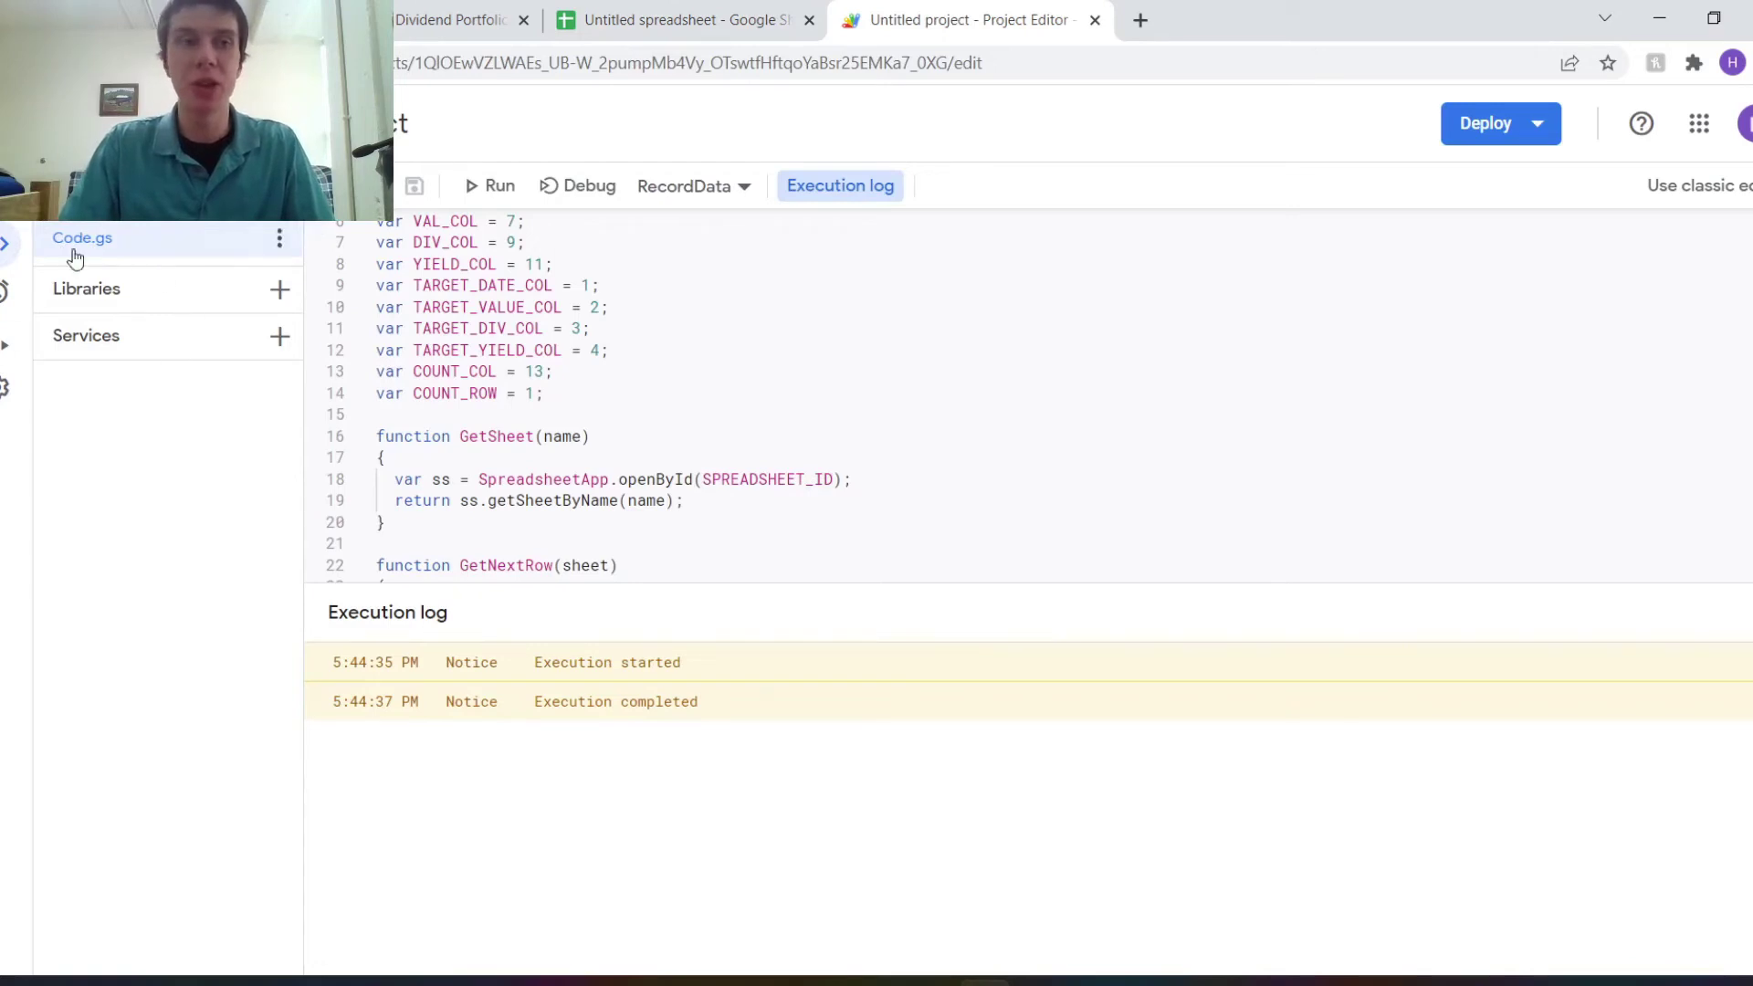
Add a new trigger on the Triggers page that runs RecordData.
{"action": "mouse_move", "coordinate": [4, 290]}
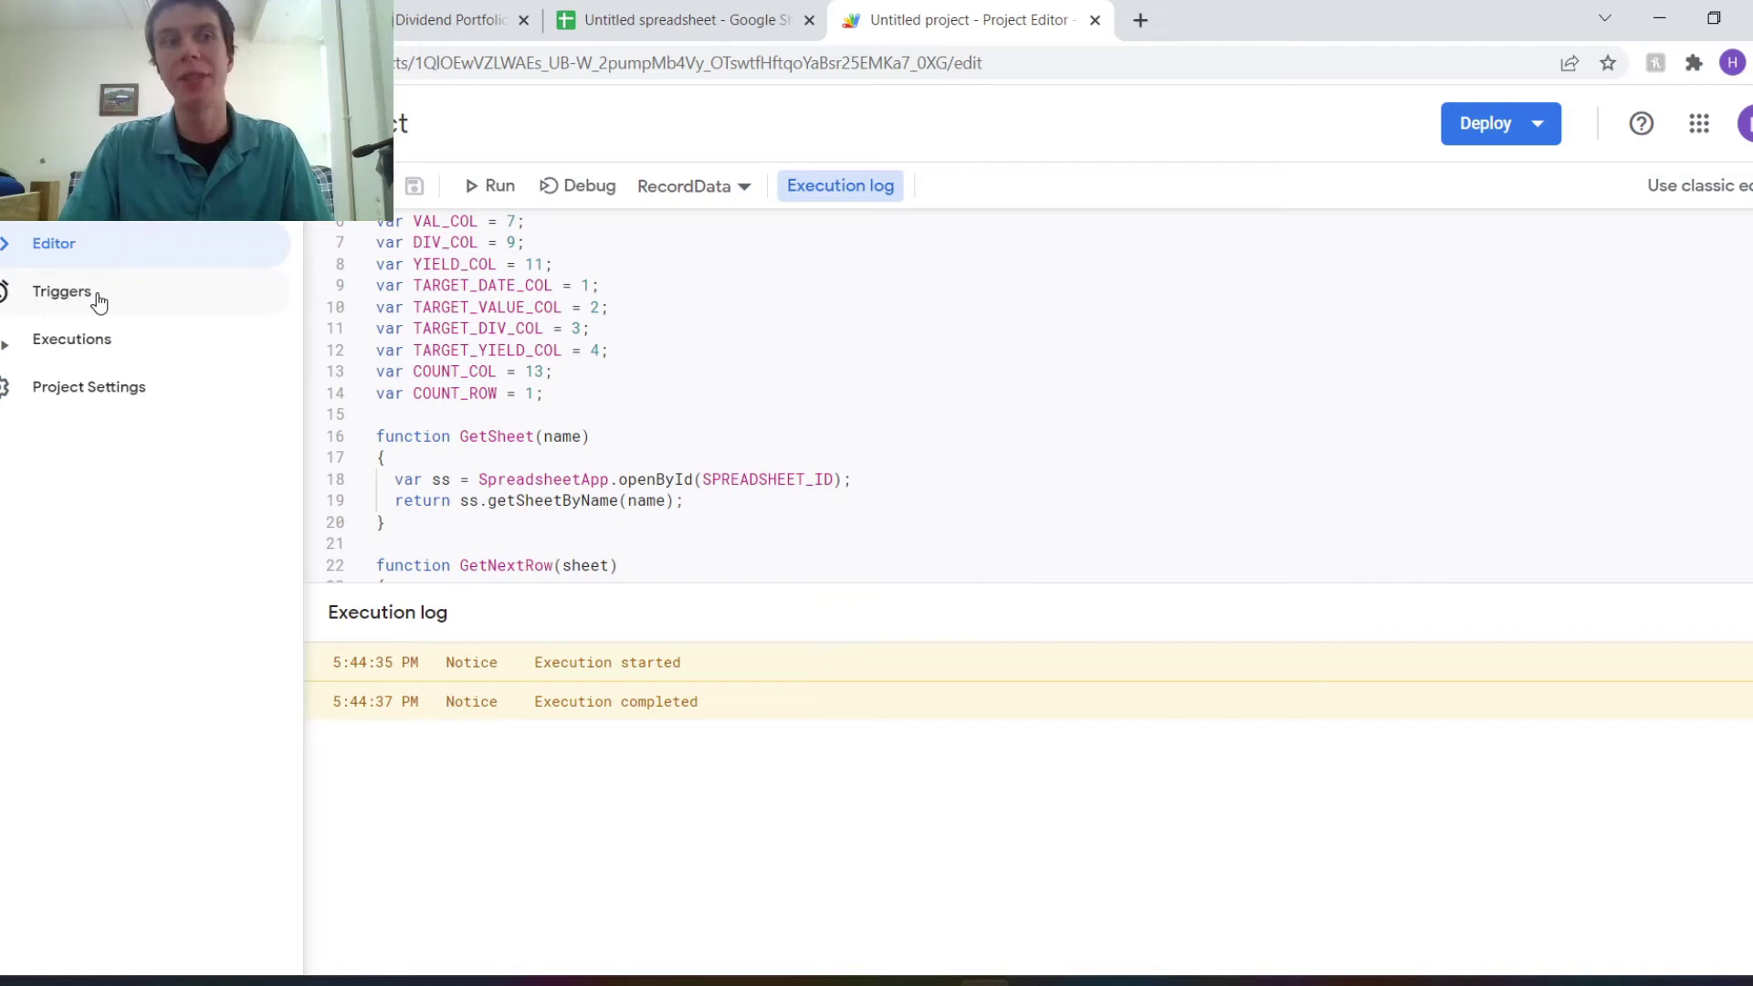
{"action": "left_click", "coordinate": [5, 299]}
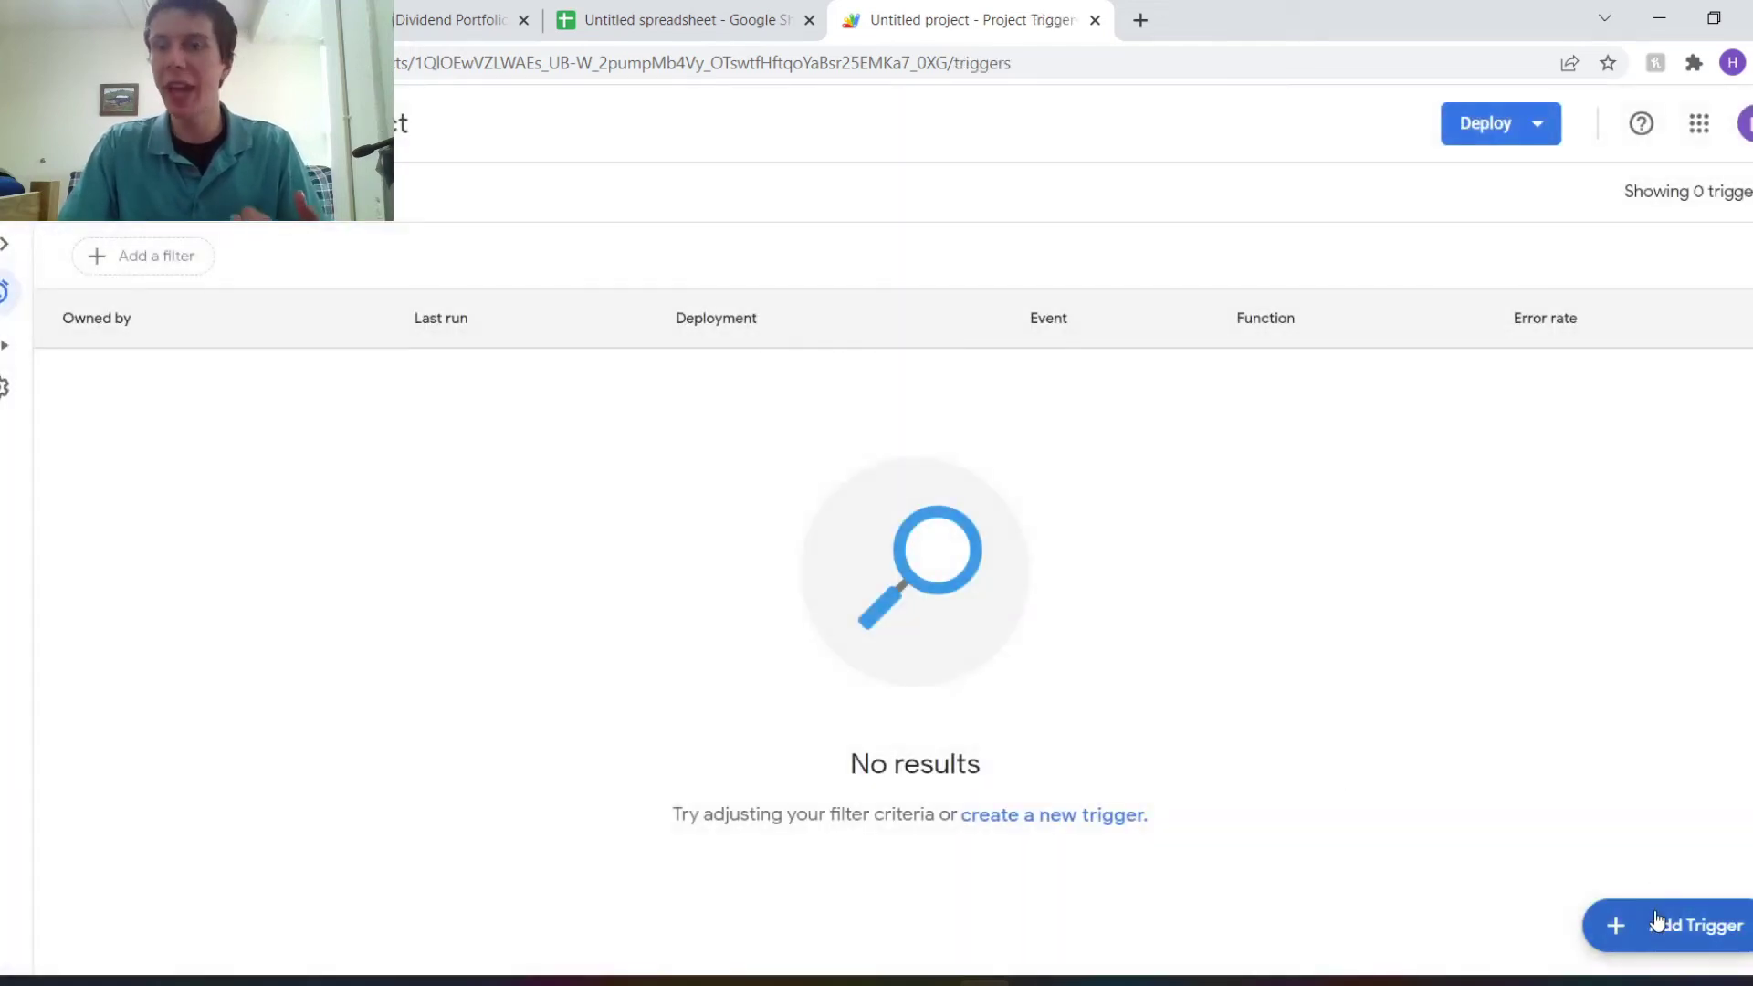
{"action": "left_click", "coordinate": [1656, 920]}
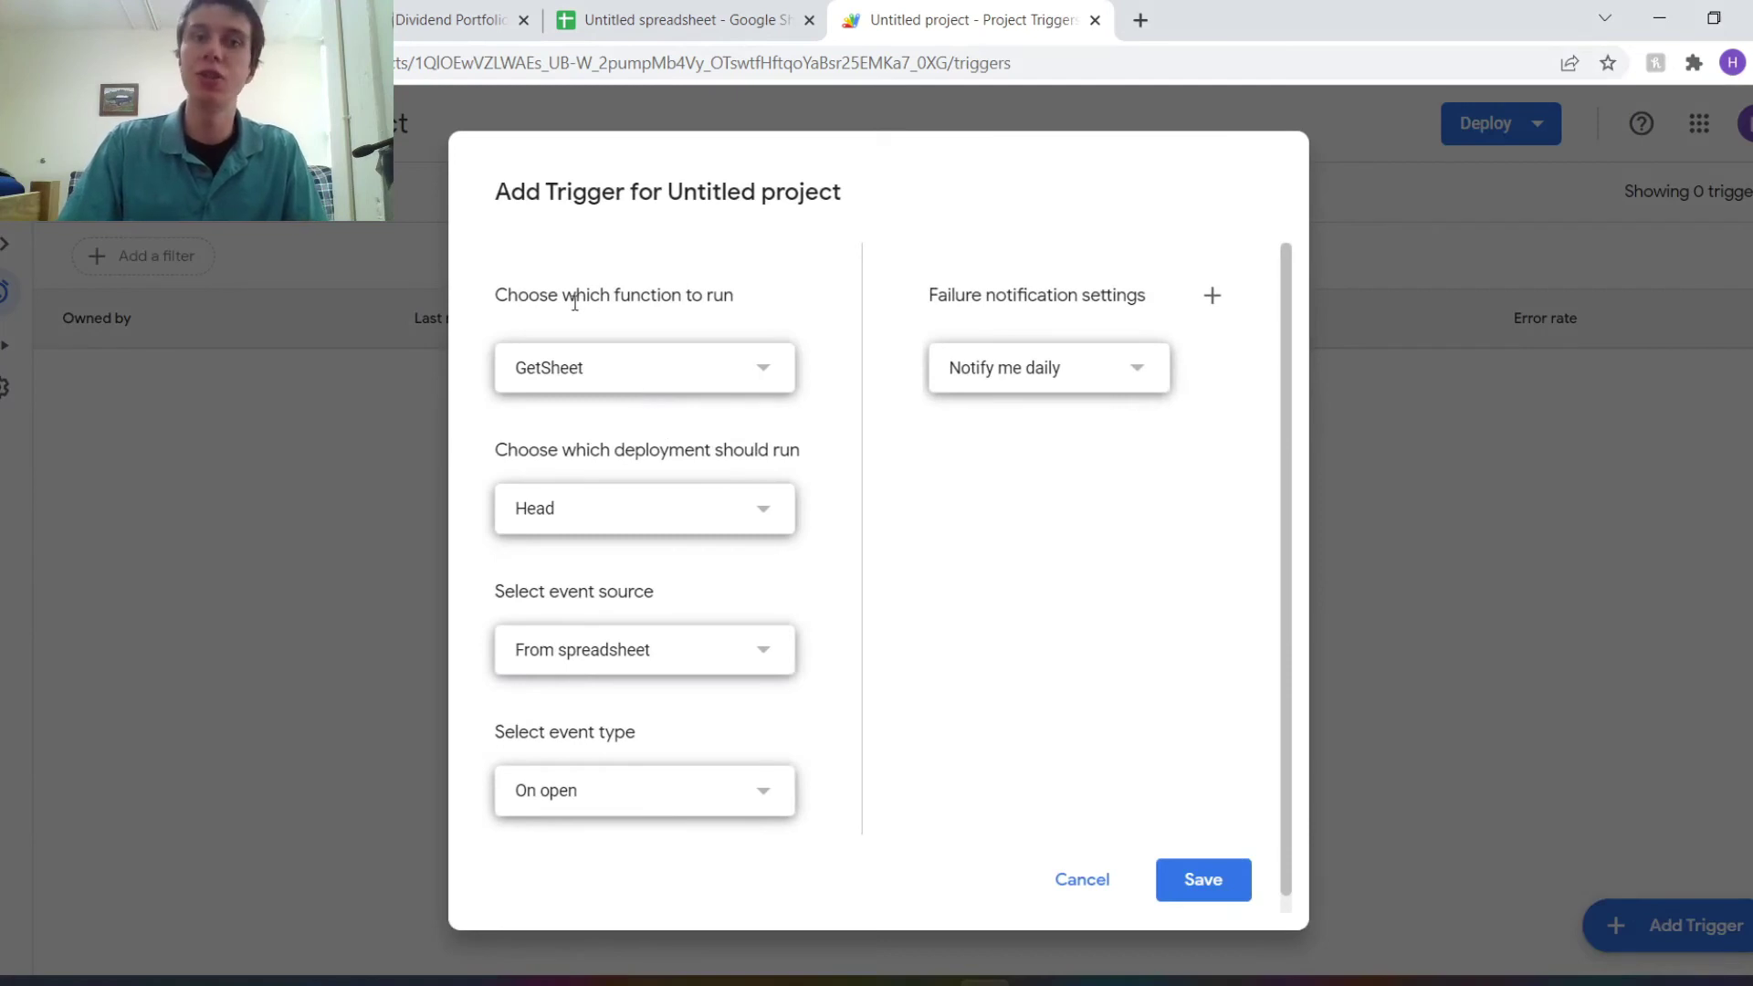
{"action": "left_click", "coordinate": [614, 387]}
{"action": "left_click", "coordinate": [618, 507]}
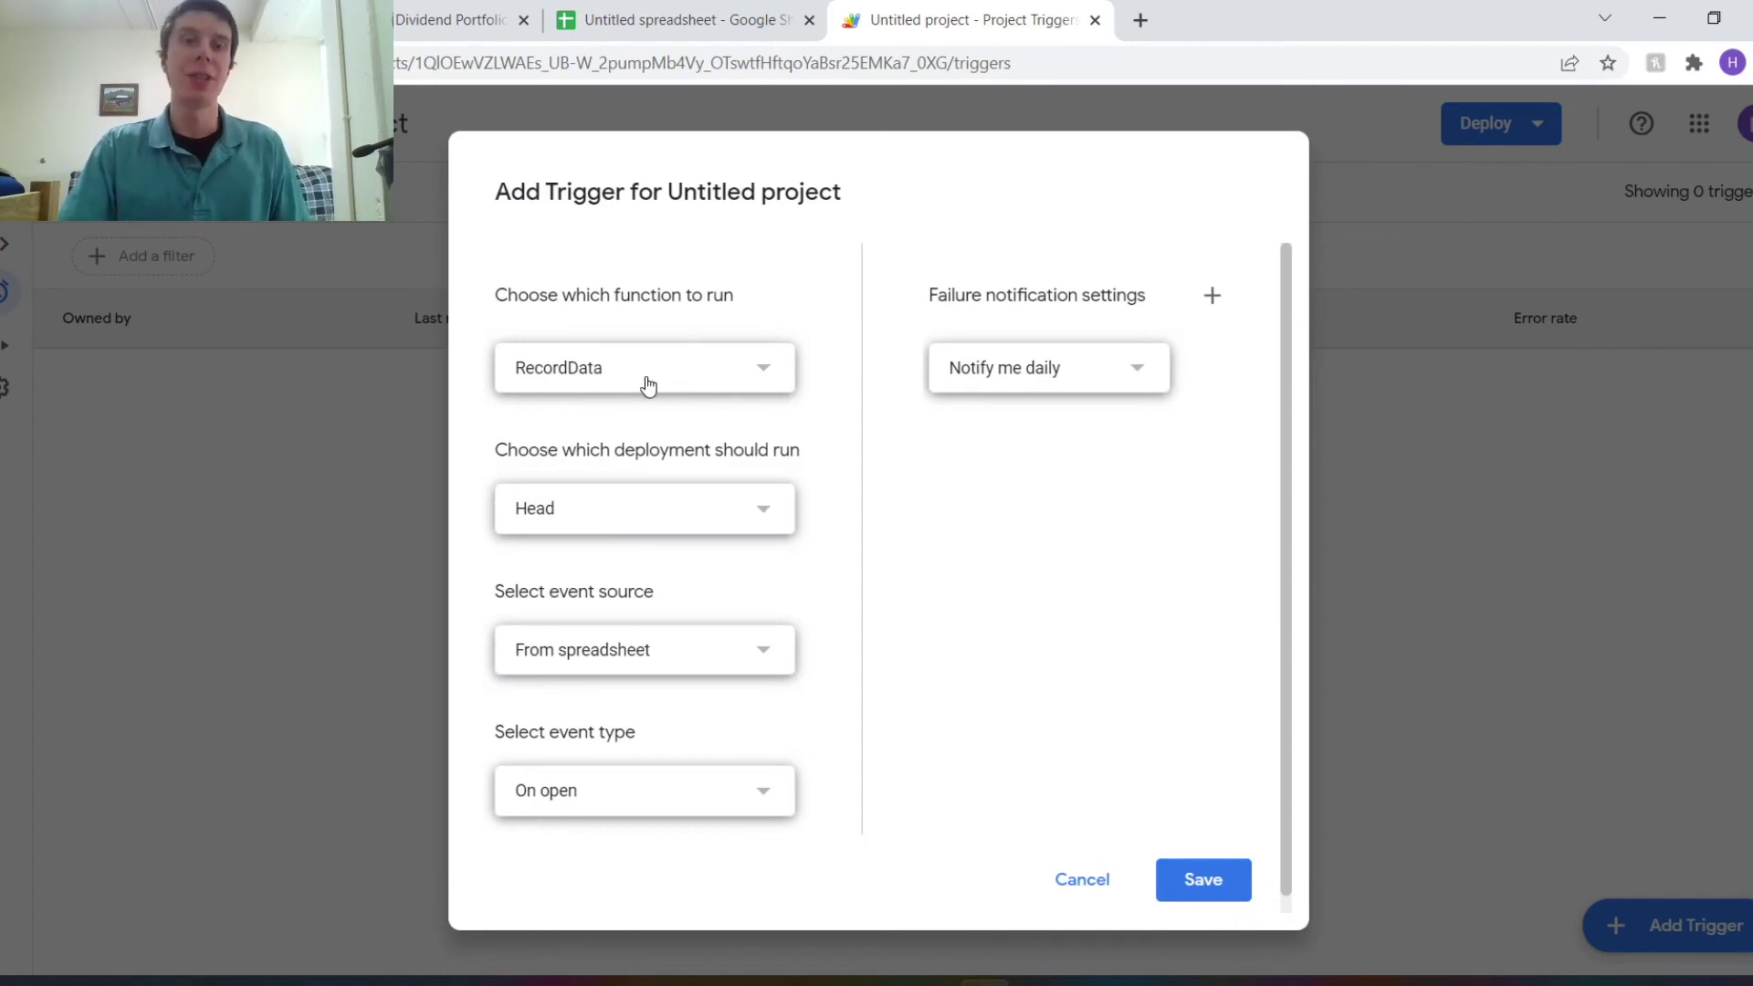
Make the trigger a time-driven day timer firing between 10pm and 11pm.
{"action": "scroll", "coordinate": [599, 489], "scroll_direction": "down", "scroll_amount": 1}
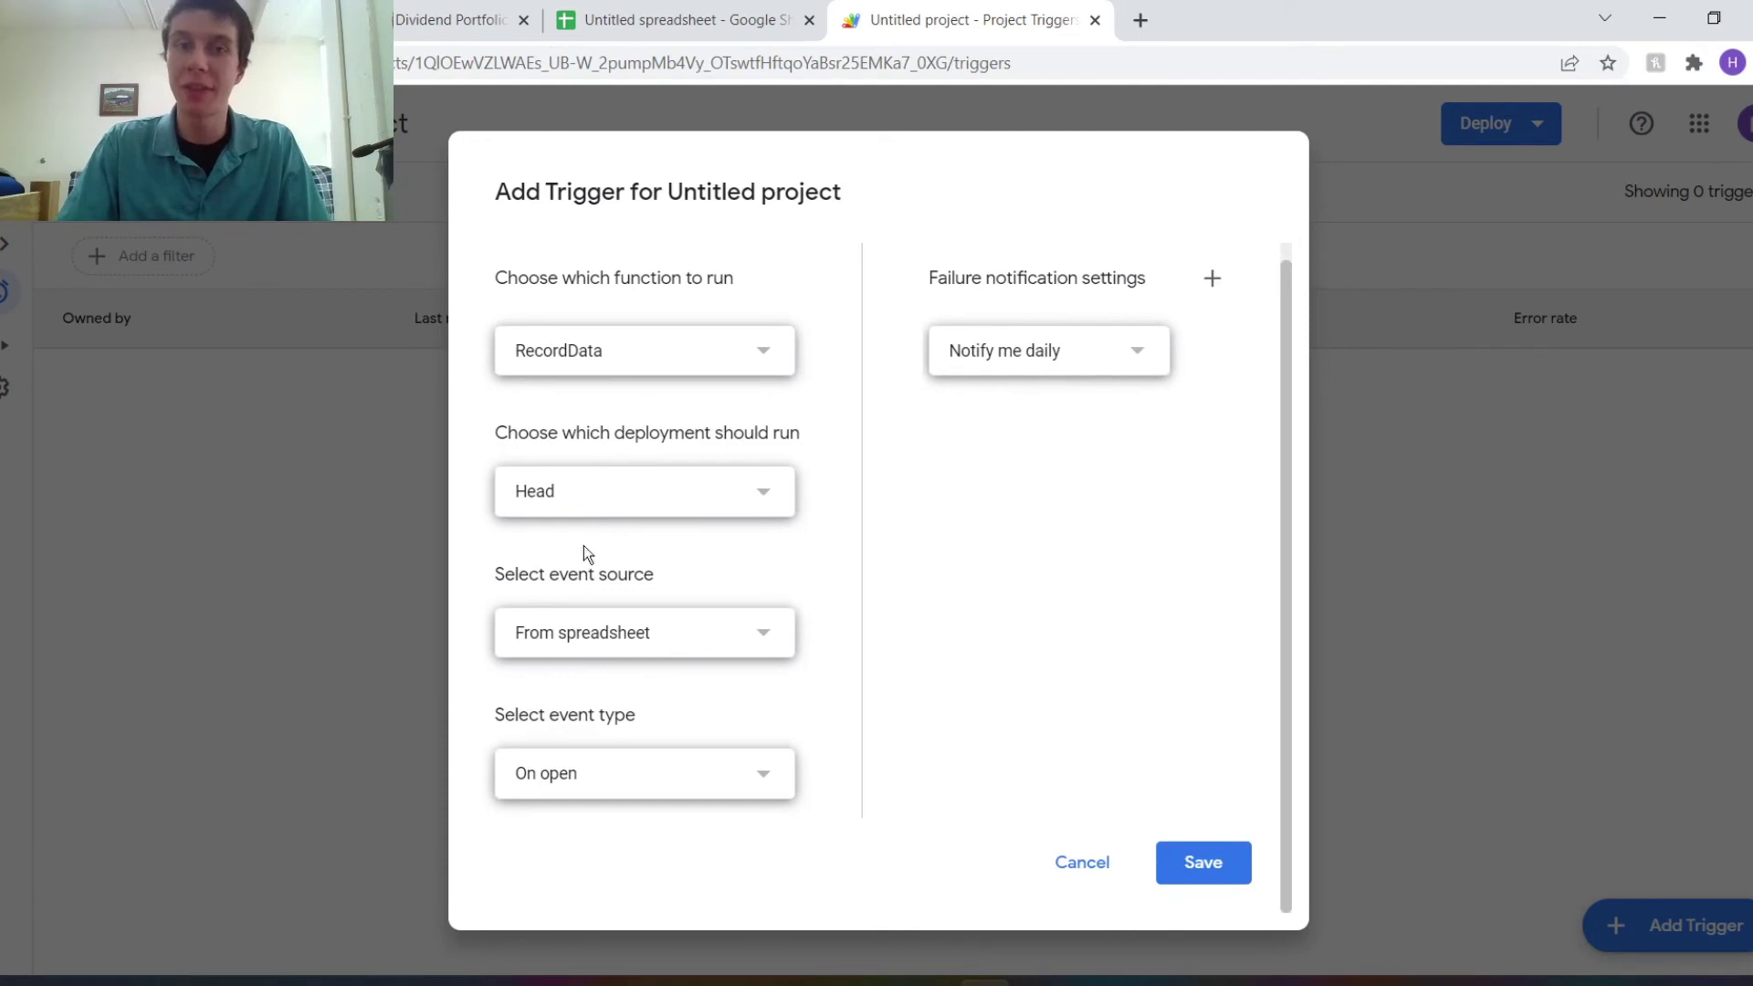
{"action": "left_click", "coordinate": [586, 641]}
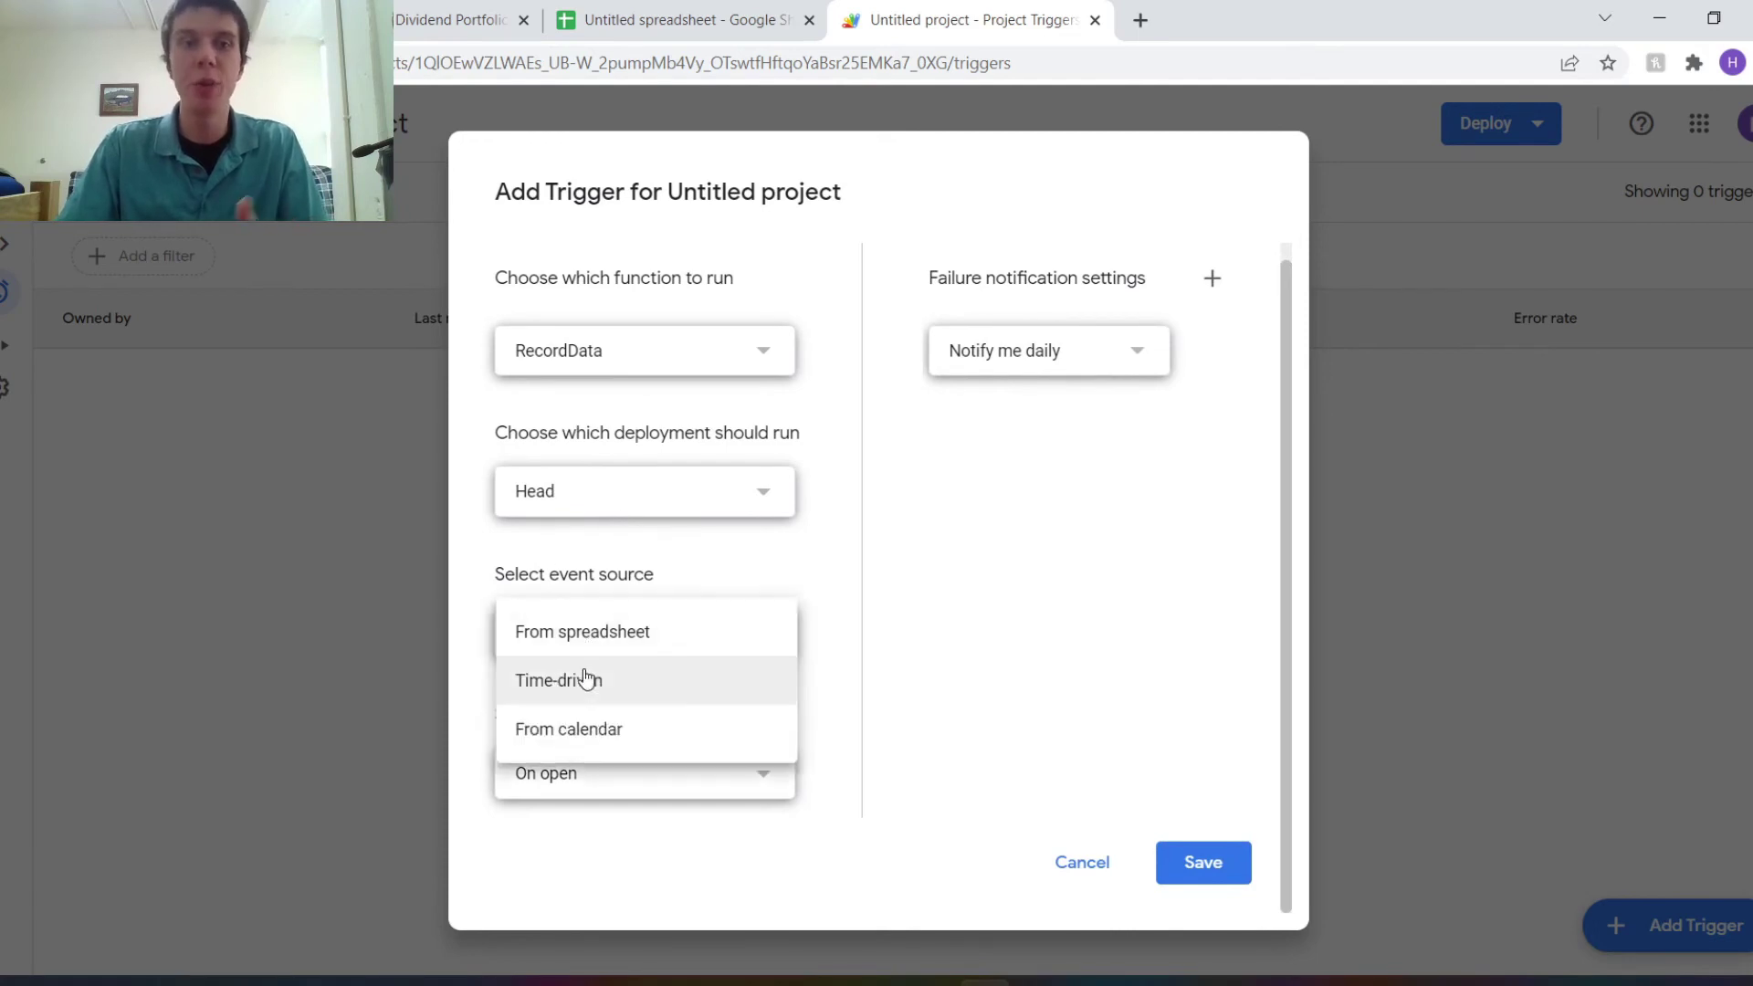
{"action": "left_click", "coordinate": [586, 680]}
{"action": "scroll", "coordinate": [586, 690], "scroll_direction": "down", "scroll_amount": 2}
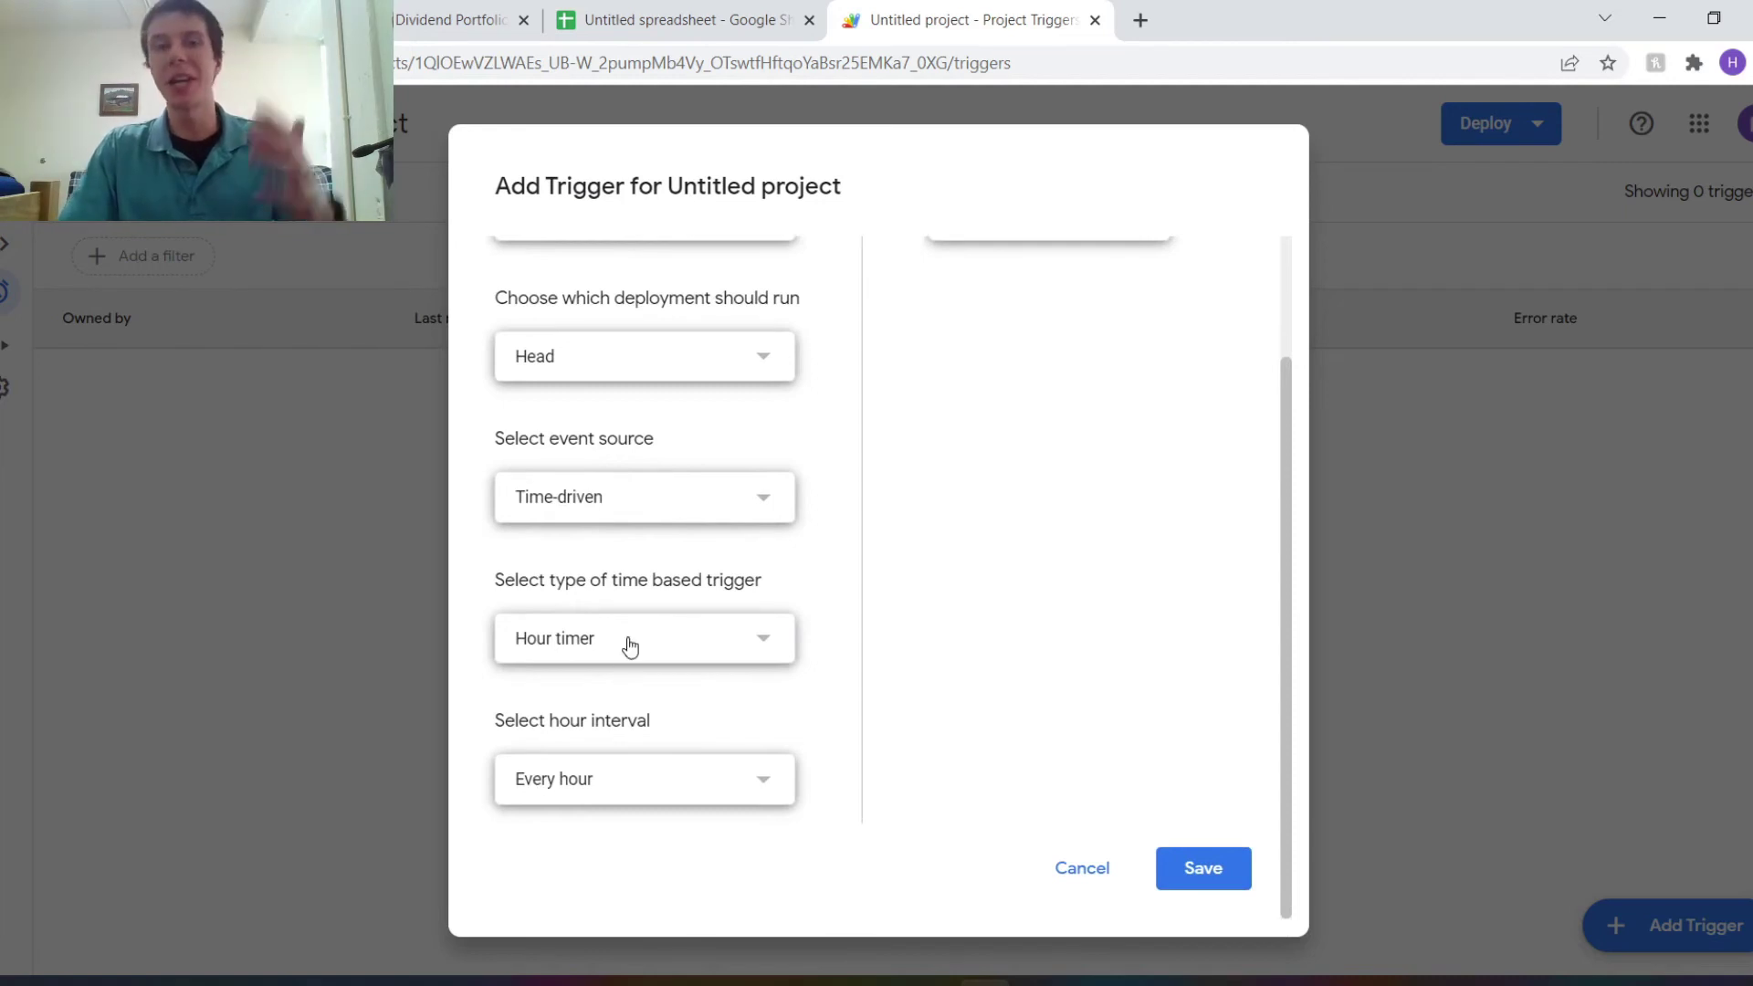
{"action": "left_click", "coordinate": [628, 644]}
{"action": "left_click", "coordinate": [575, 687]}
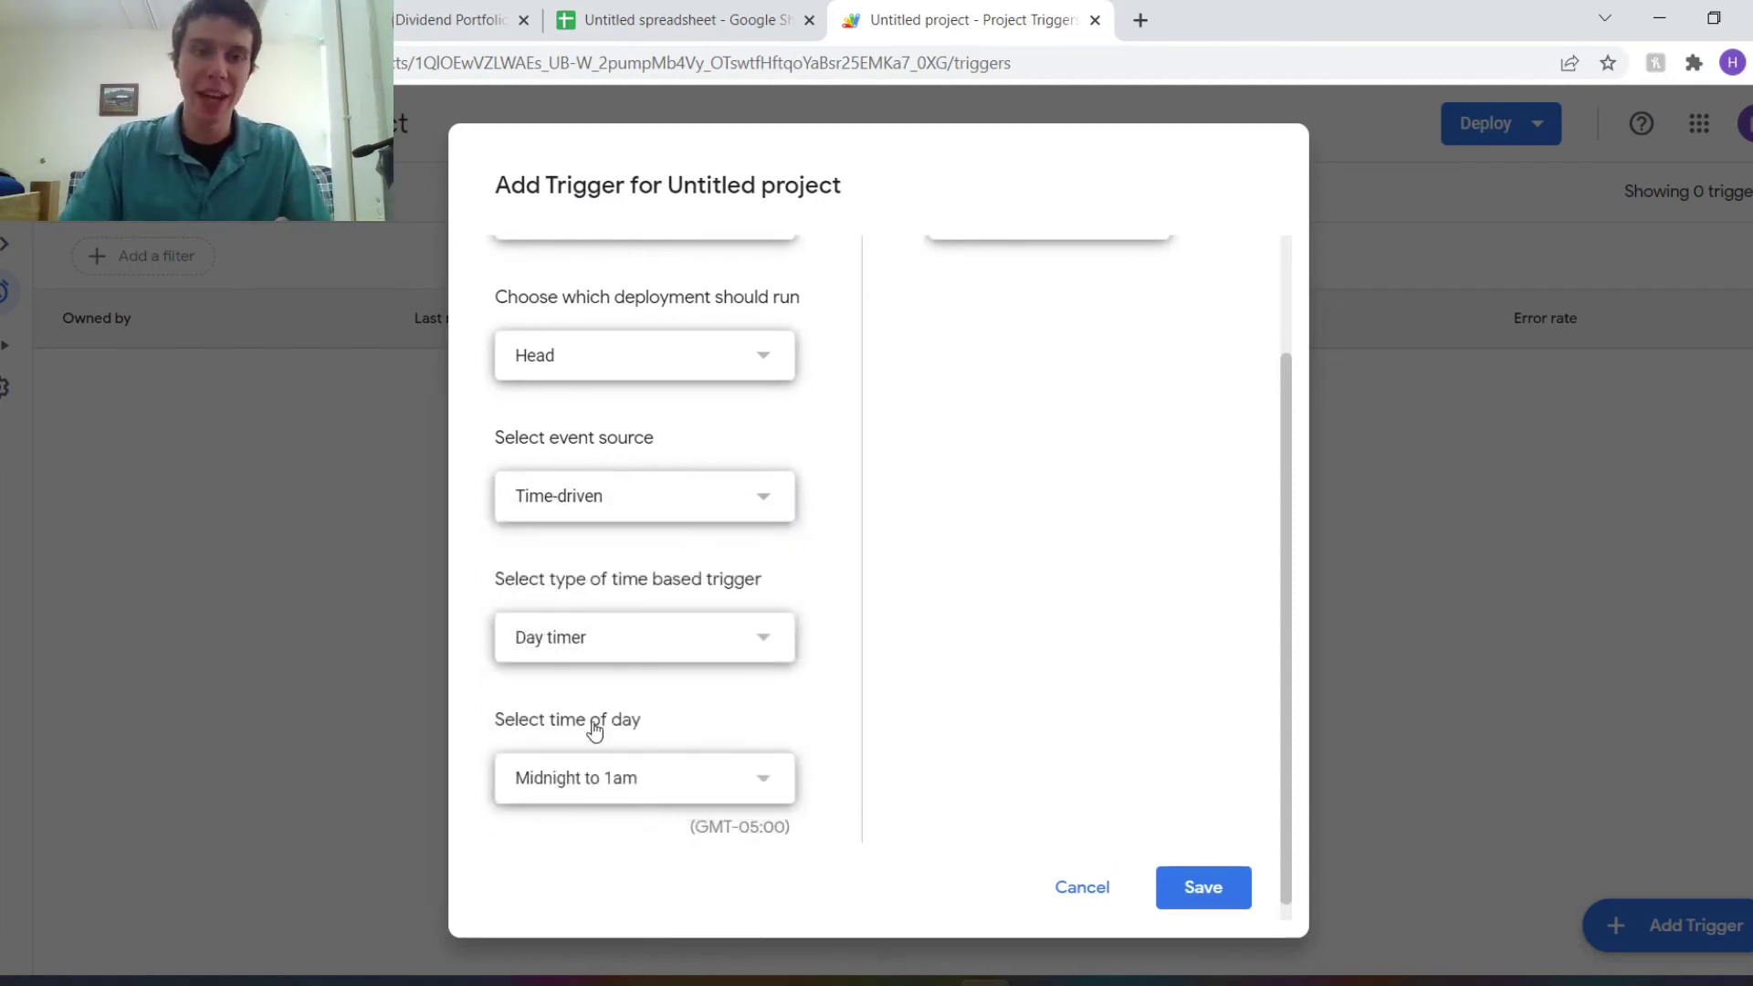
{"action": "left_click", "coordinate": [595, 776]}
{"action": "scroll", "coordinate": [630, 712], "scroll_direction": "down", "scroll_amount": 3}
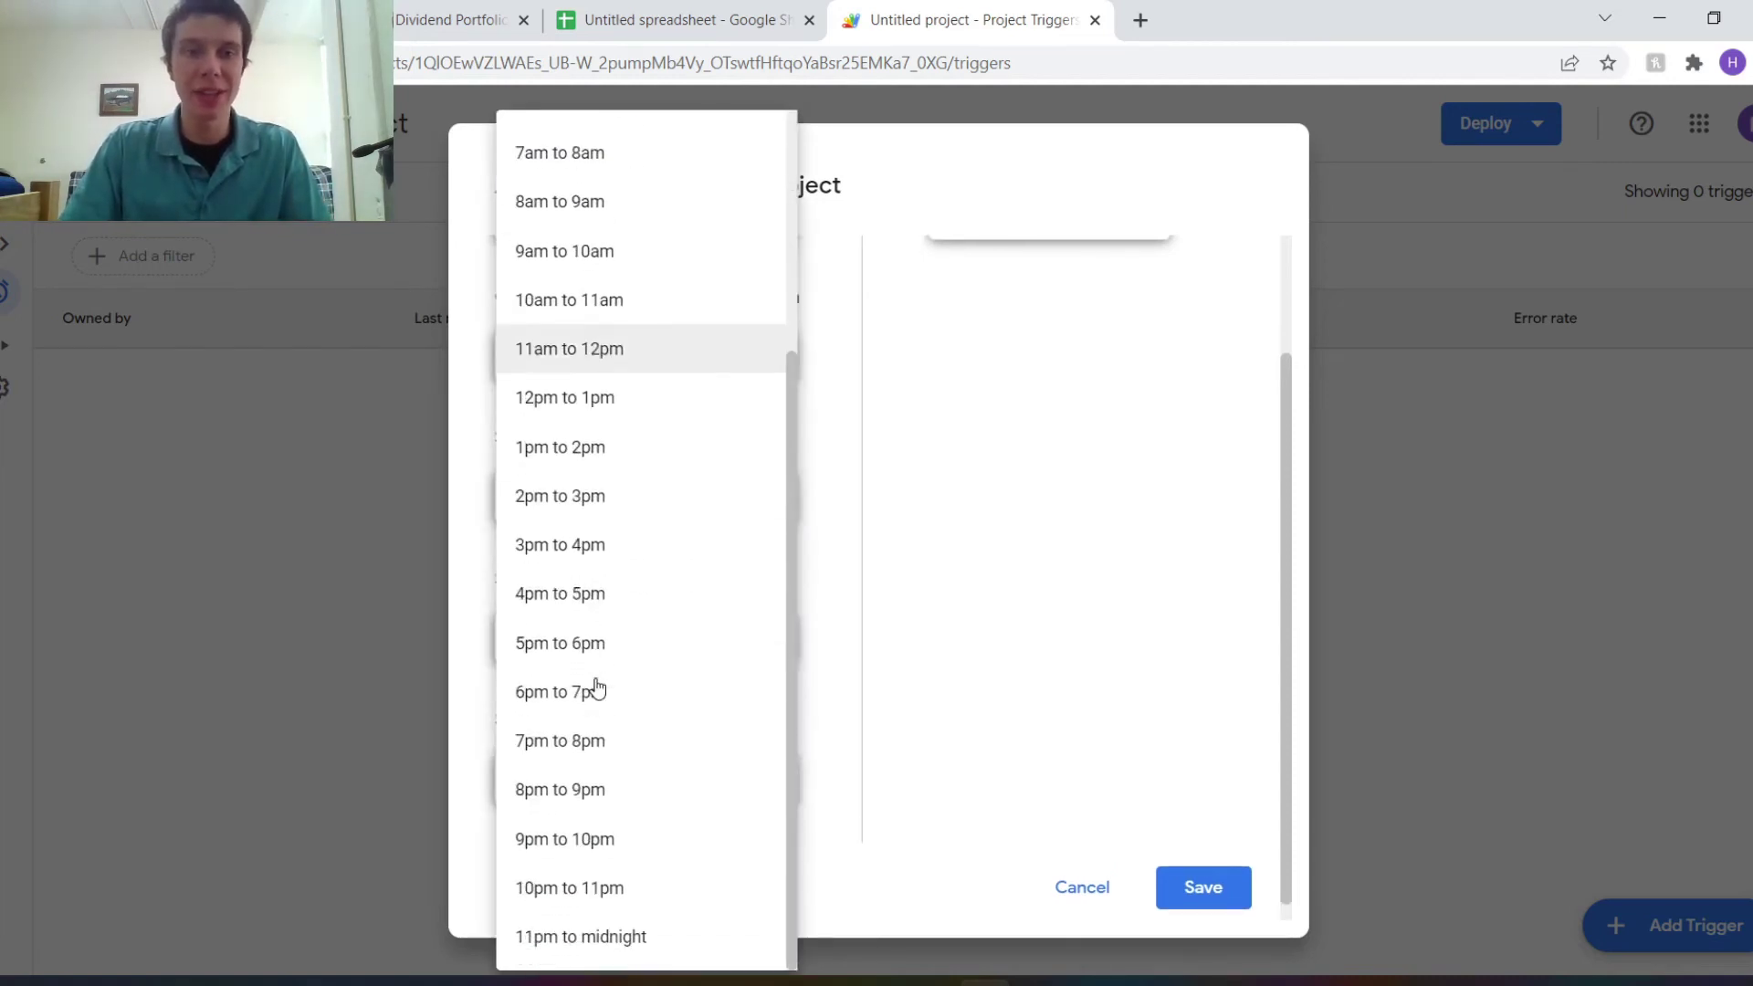
{"action": "left_click", "coordinate": [606, 902]}
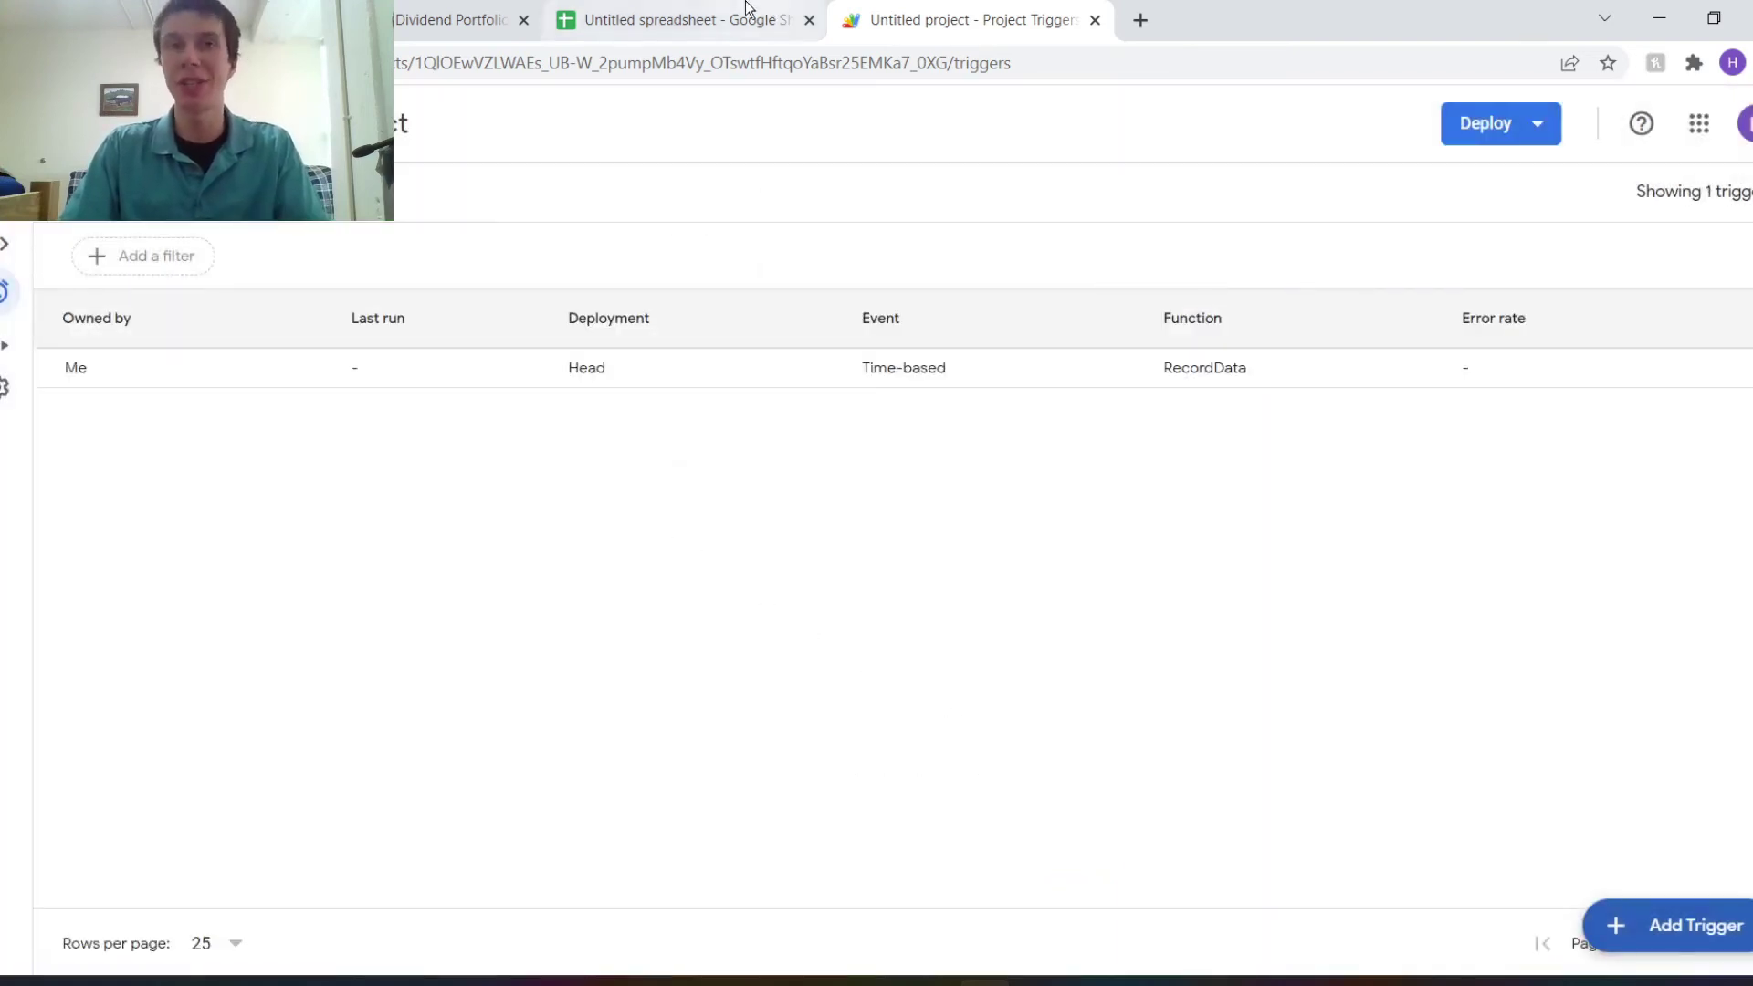
{"action": "left_click", "coordinate": [719, 19]}
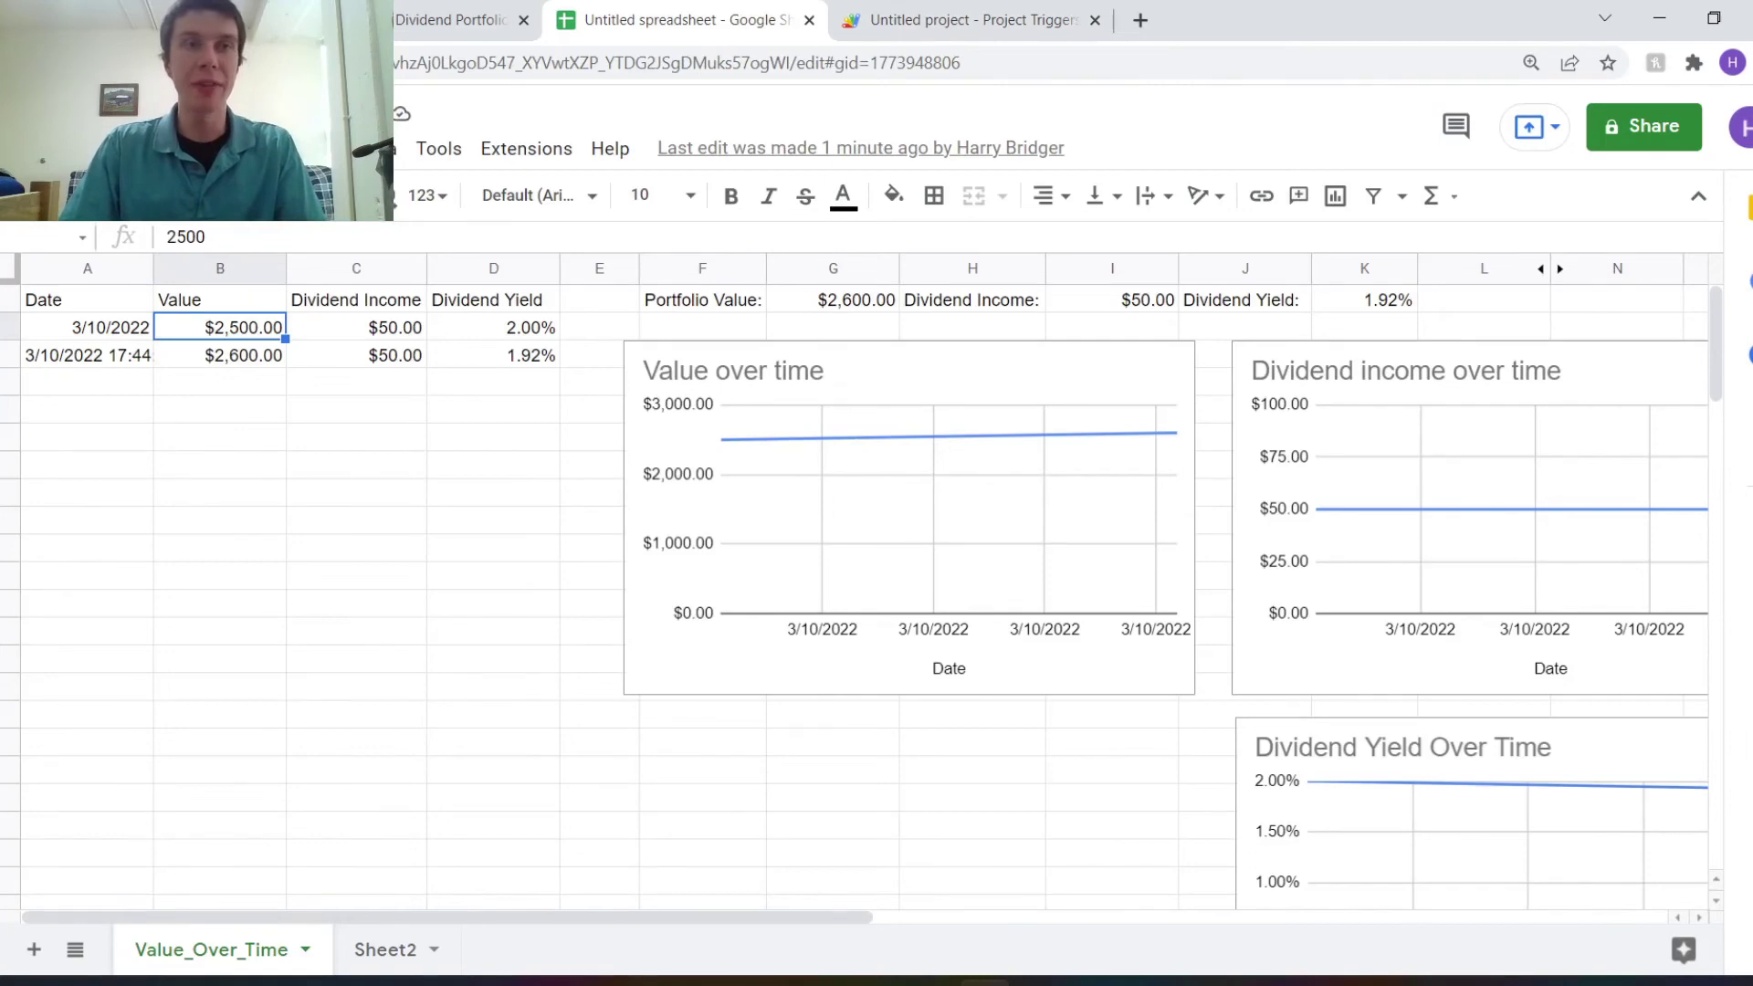
Return from LogData.gs to the Log-Portfolio-Data repository and scroll to the README's Steps list.
{"action": "key", "text": "ctrl+1"}
{"action": "scroll", "coordinate": [232, 510], "scroll_direction": "down", "scroll_amount": 1}
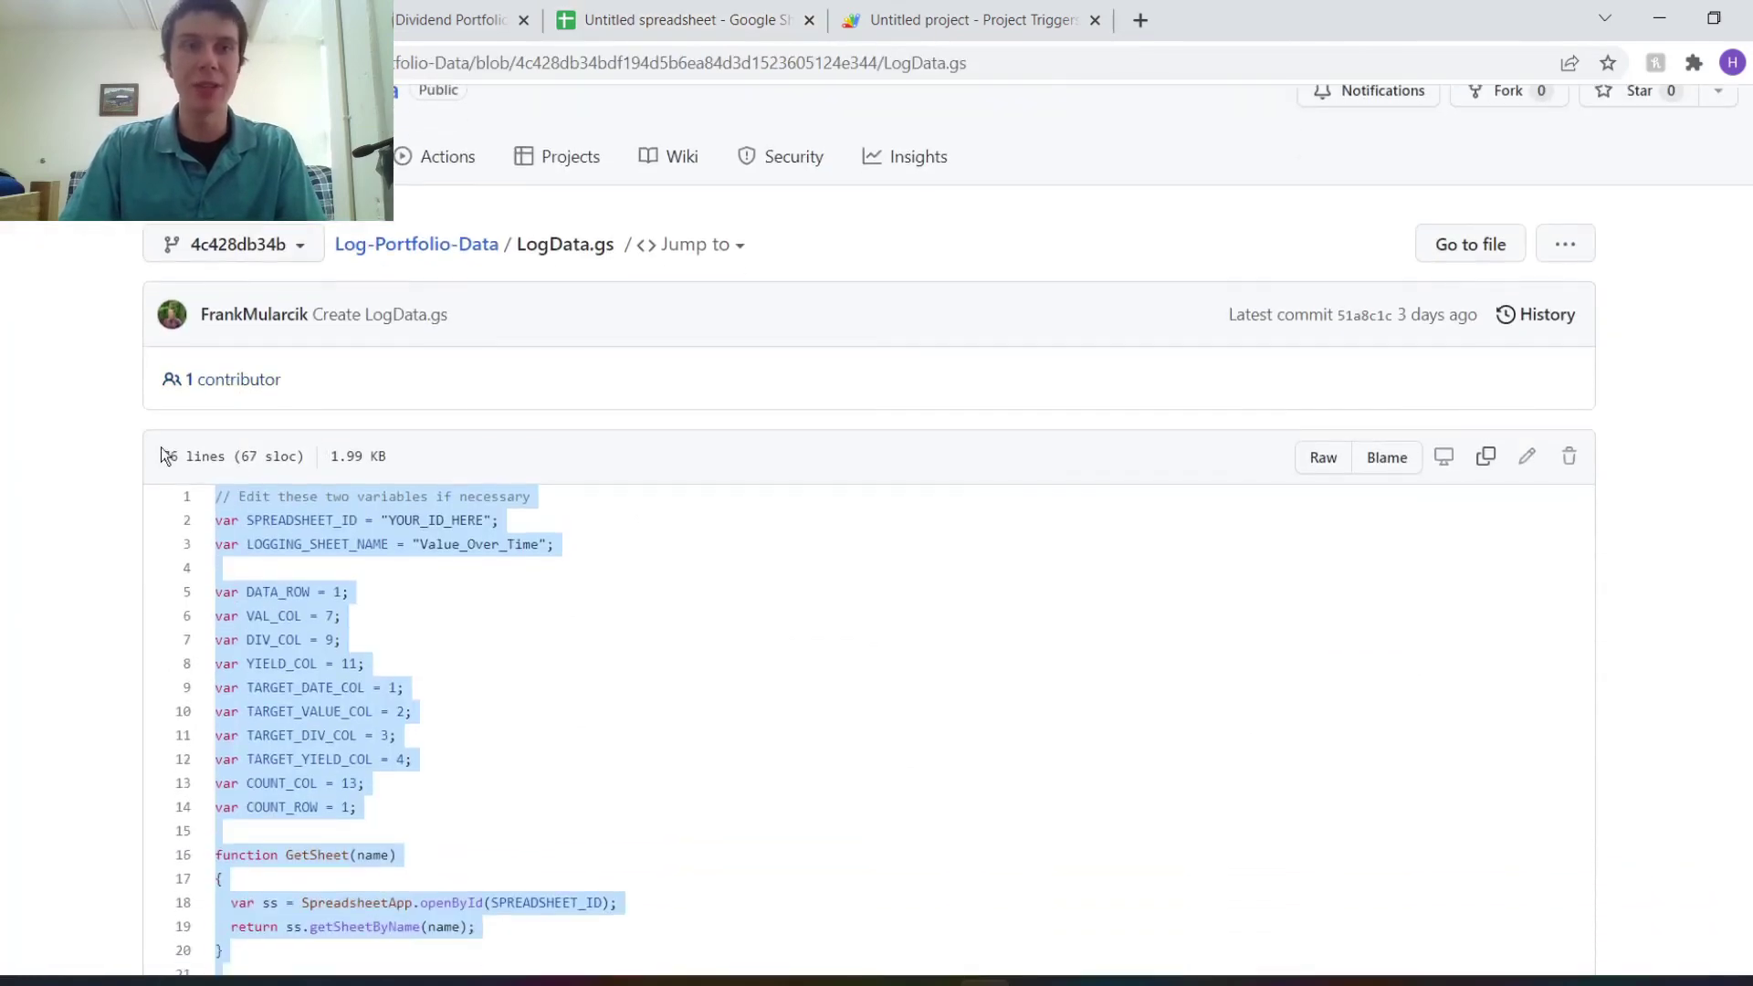
{"action": "key", "text": "alt+Left"}
{"action": "scroll", "coordinate": [393, 520], "scroll_direction": "down", "scroll_amount": 6}
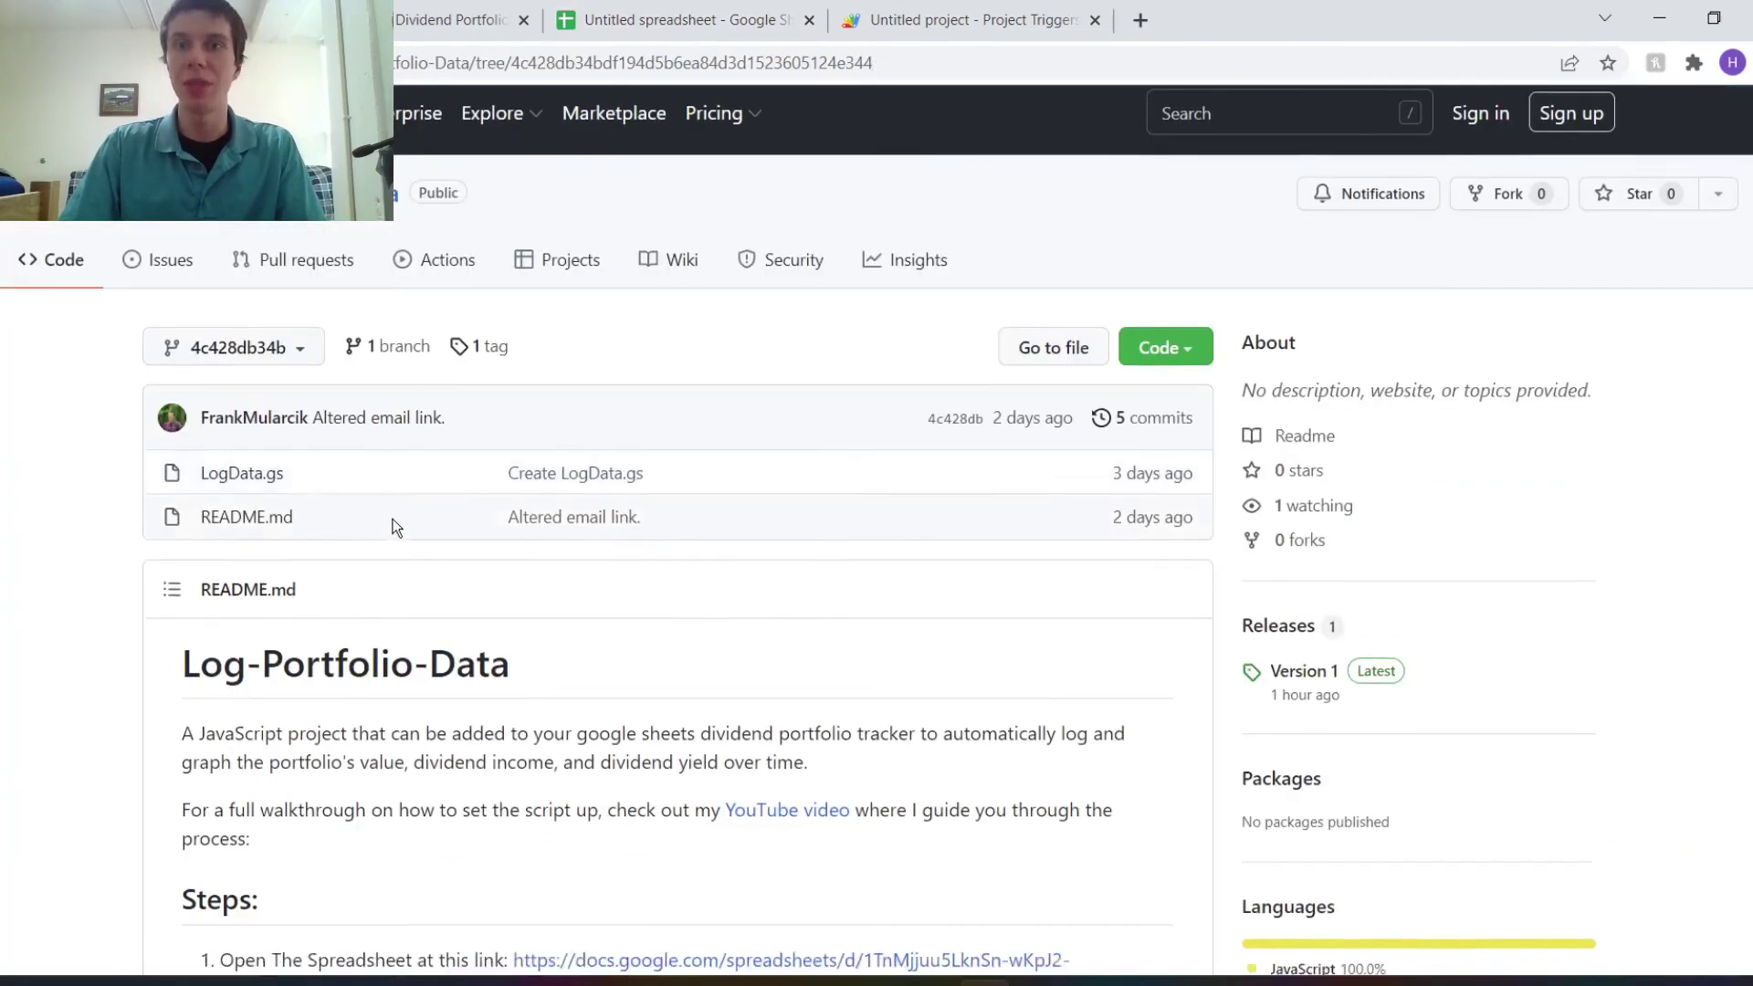
{"action": "scroll", "coordinate": [547, 628], "scroll_direction": "down", "scroll_amount": 3}
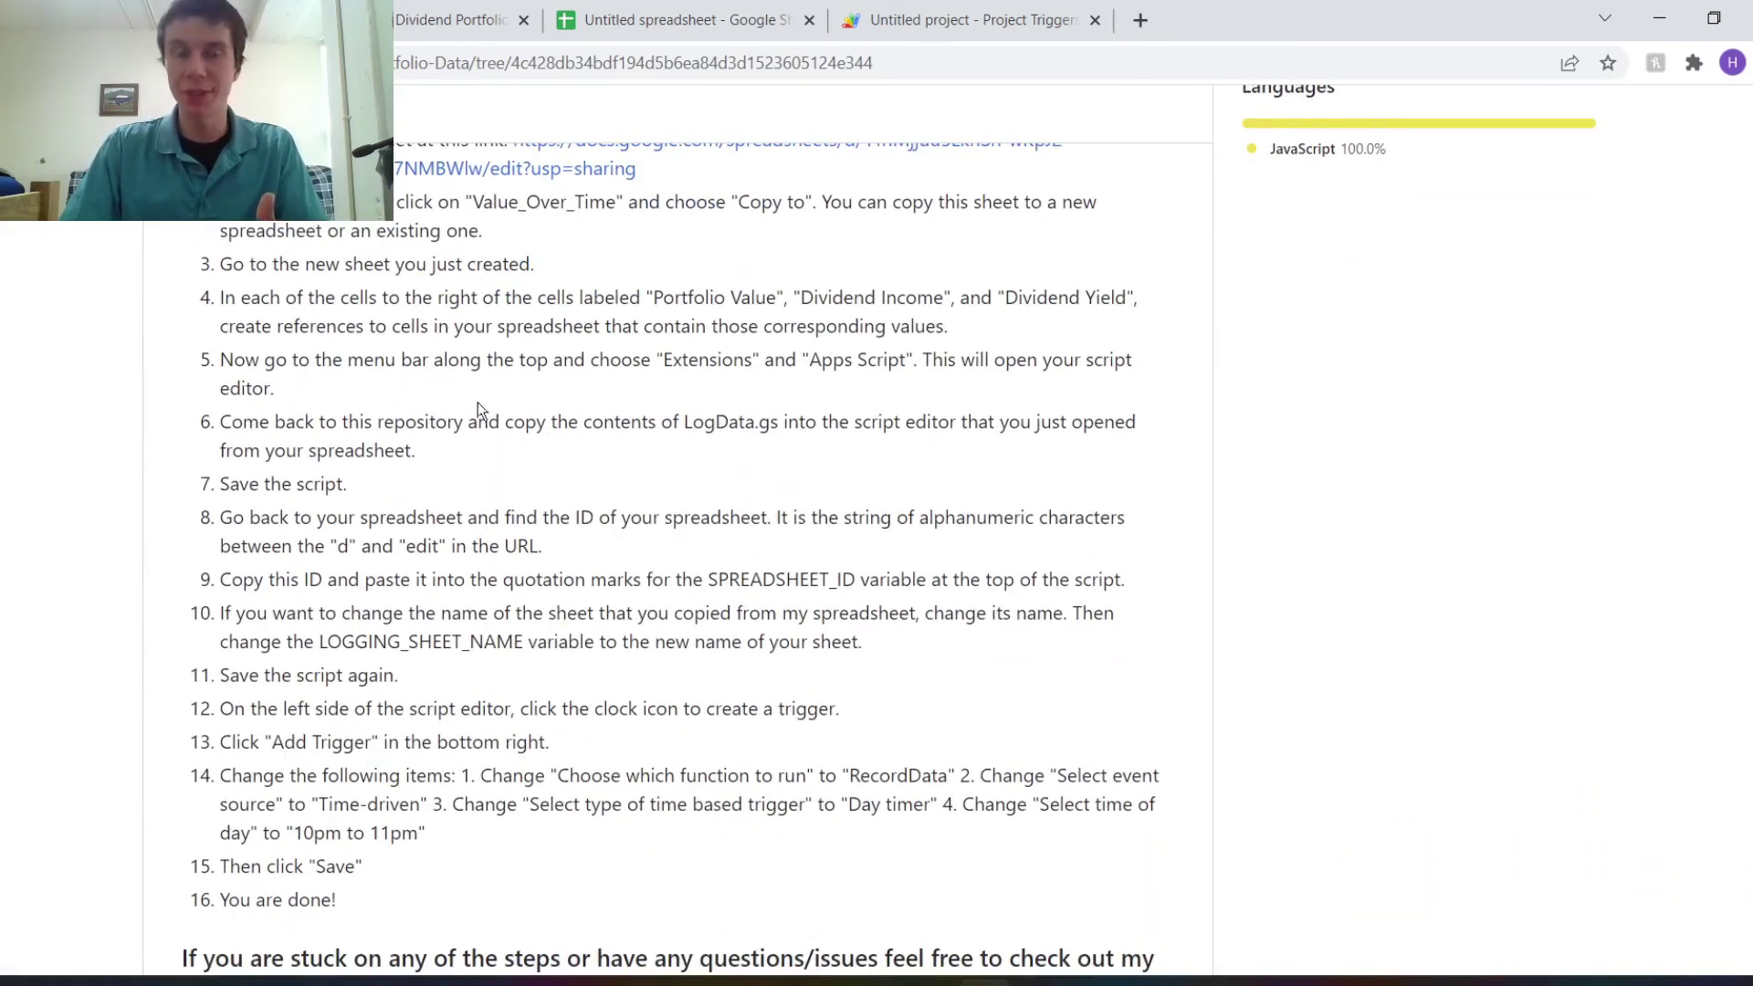
{"action": "scroll", "coordinate": [480, 420], "scroll_direction": "up", "scroll_amount": 4}
{"action": "scroll", "coordinate": [484, 493], "scroll_direction": "down", "scroll_amount": 4}
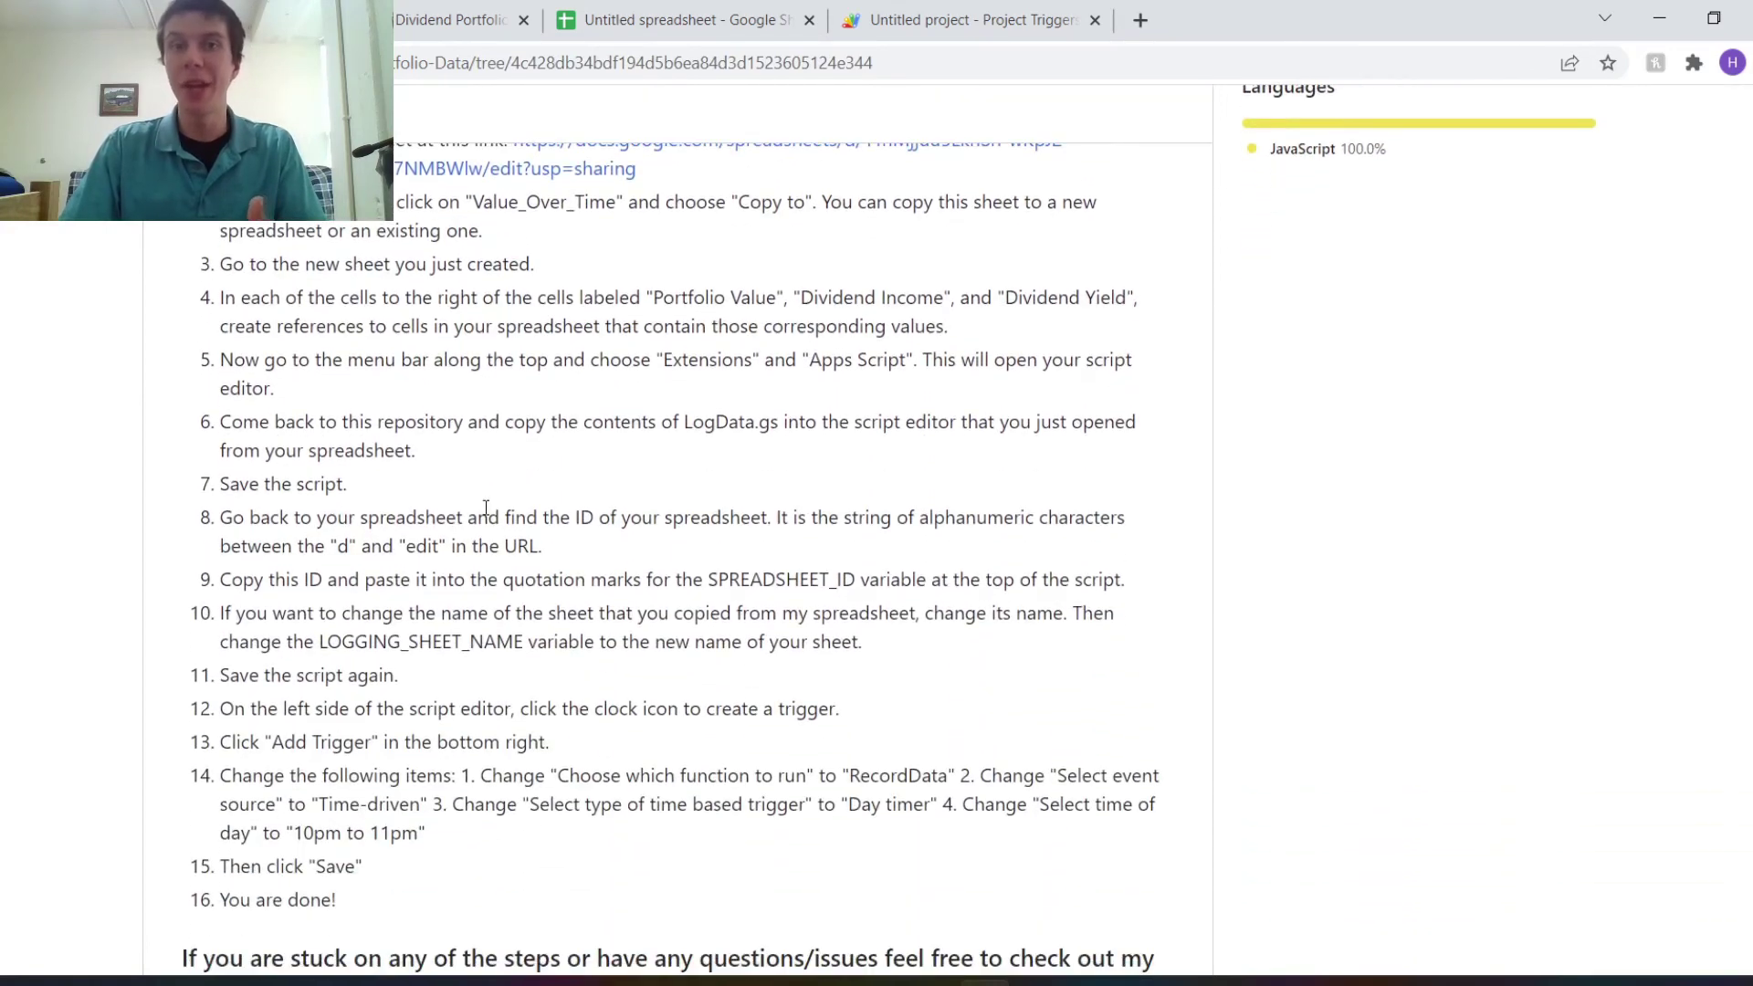